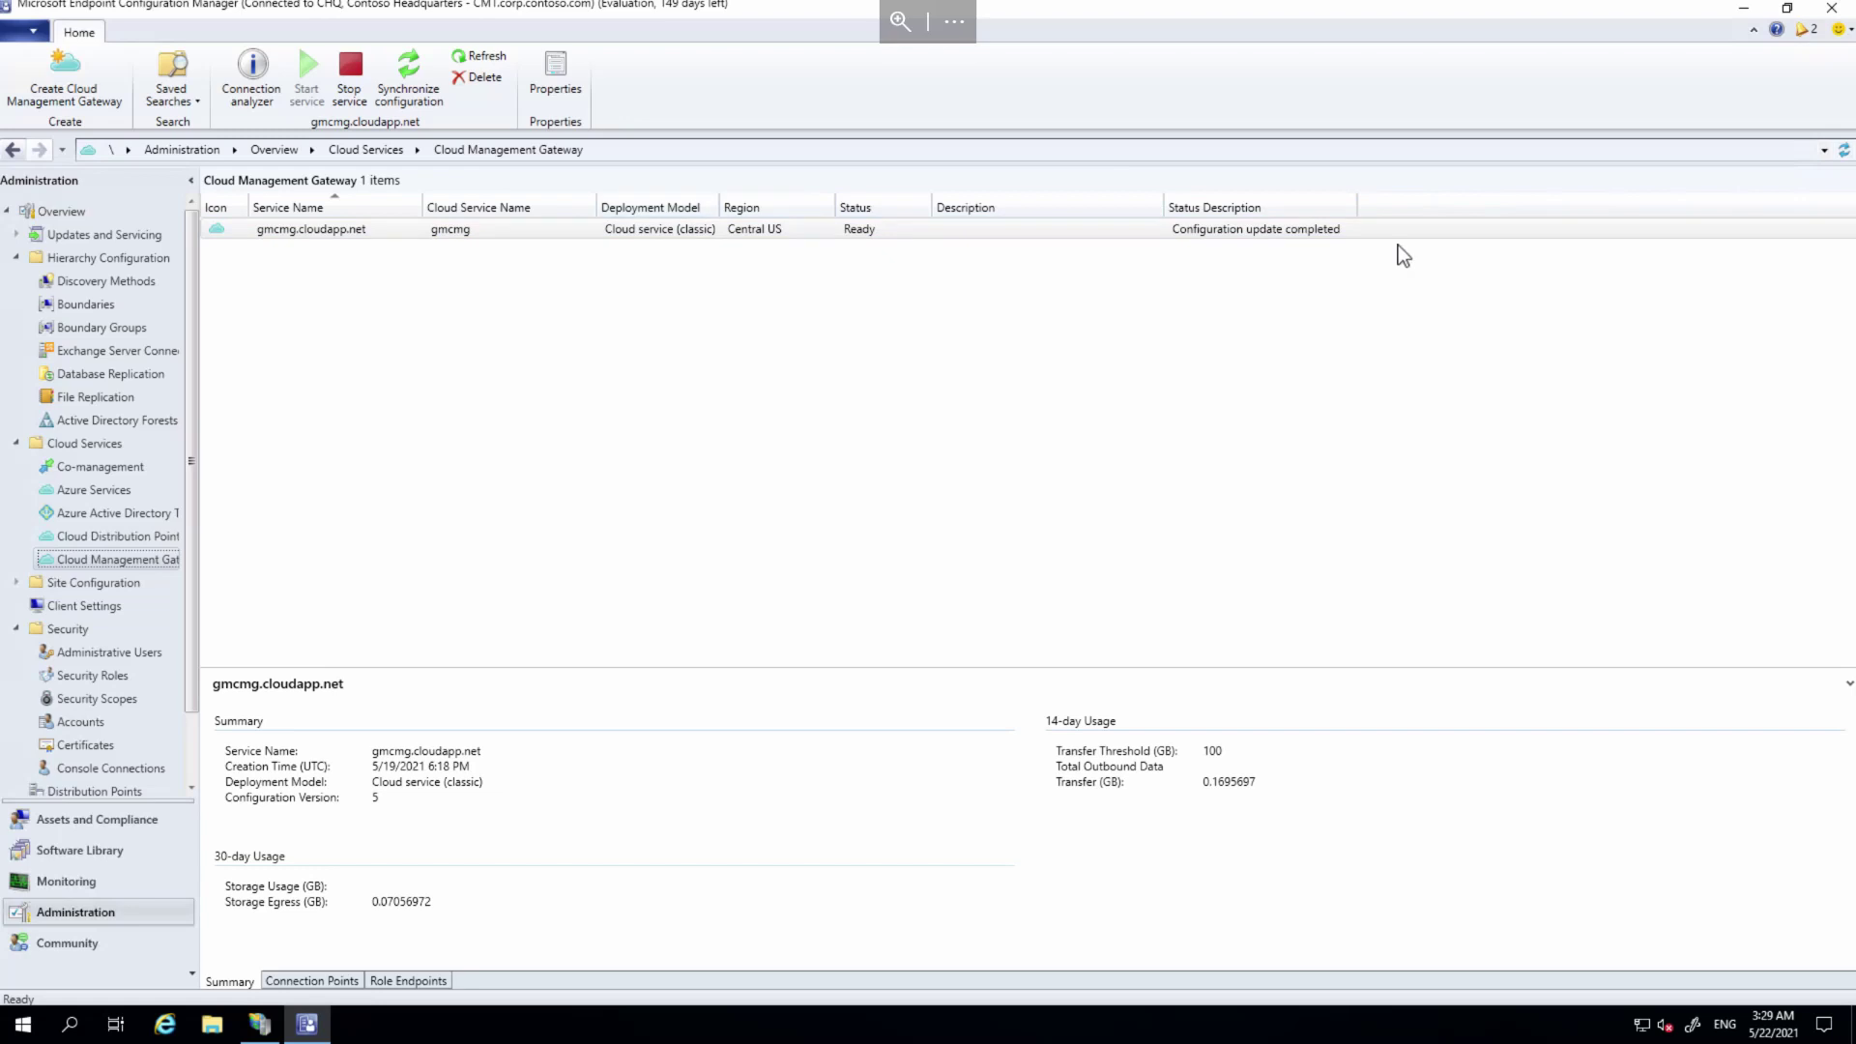
Run the CMG connection analyzer signed in with the Azure AD user account
right_click(330, 238)
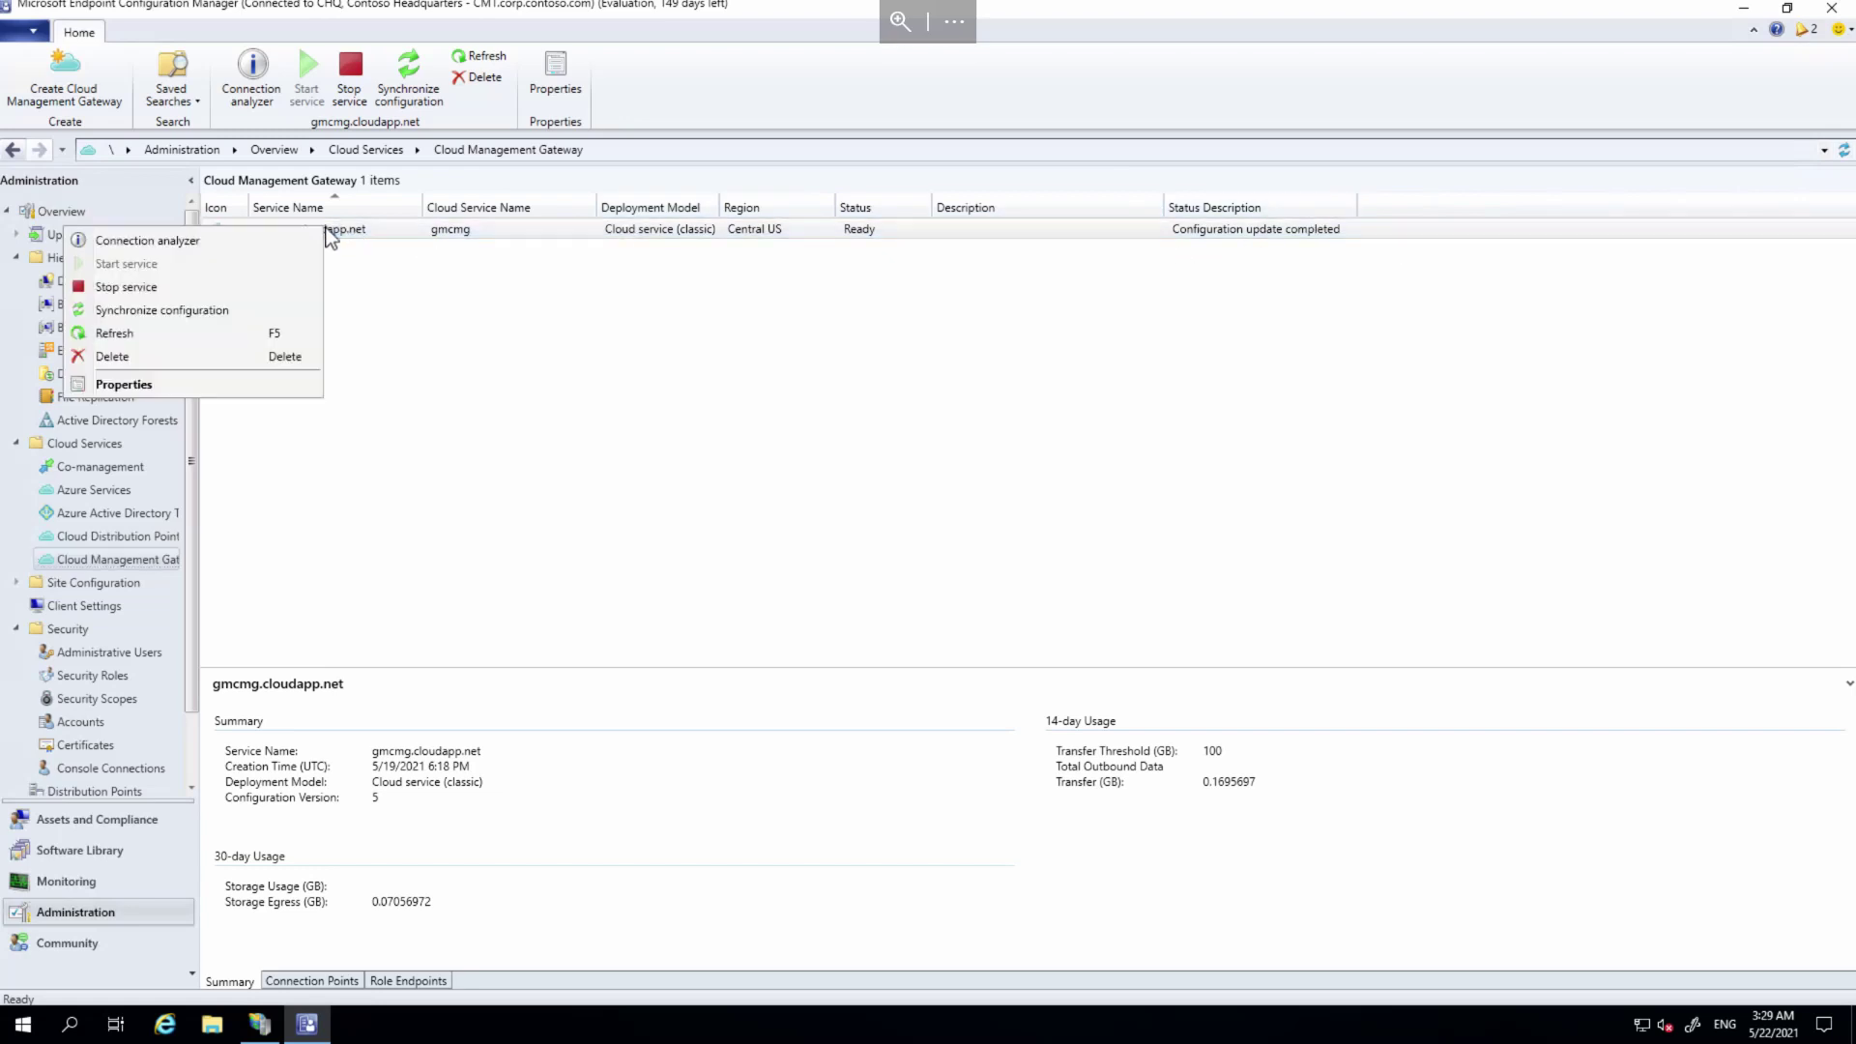
click(236, 241)
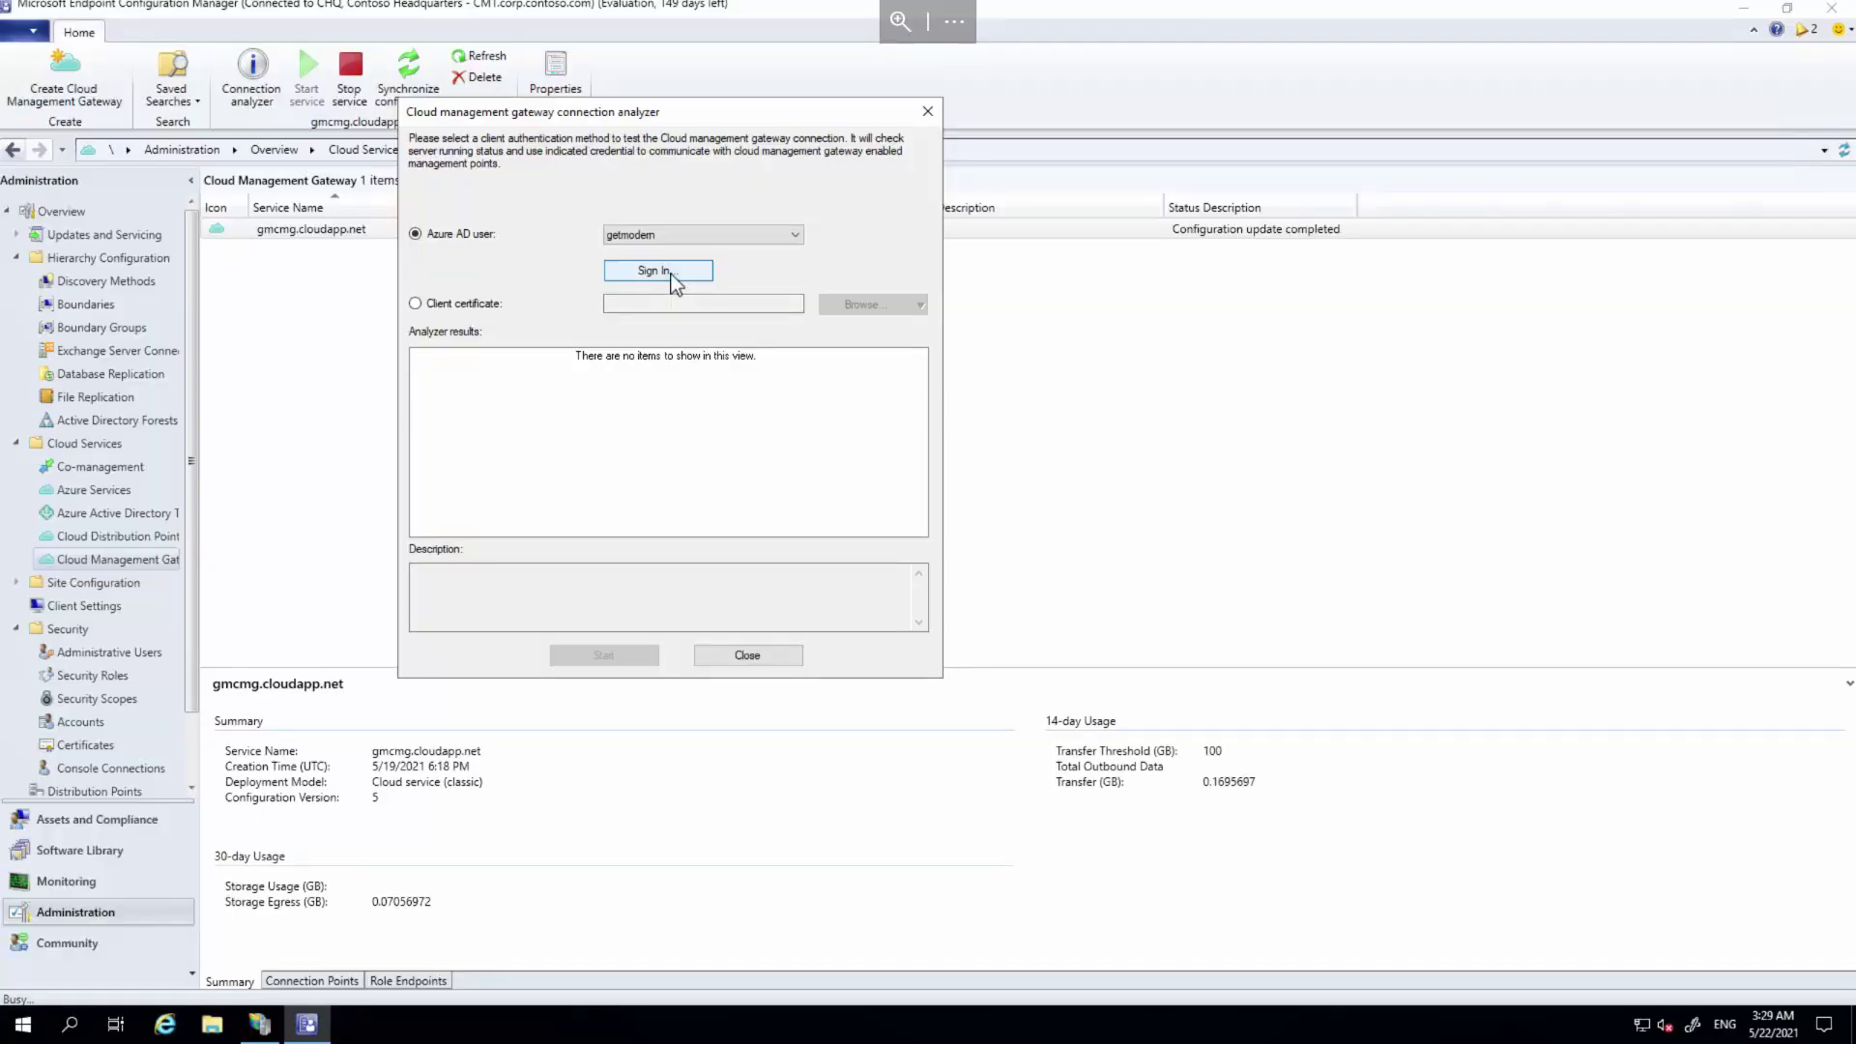
click(672, 275)
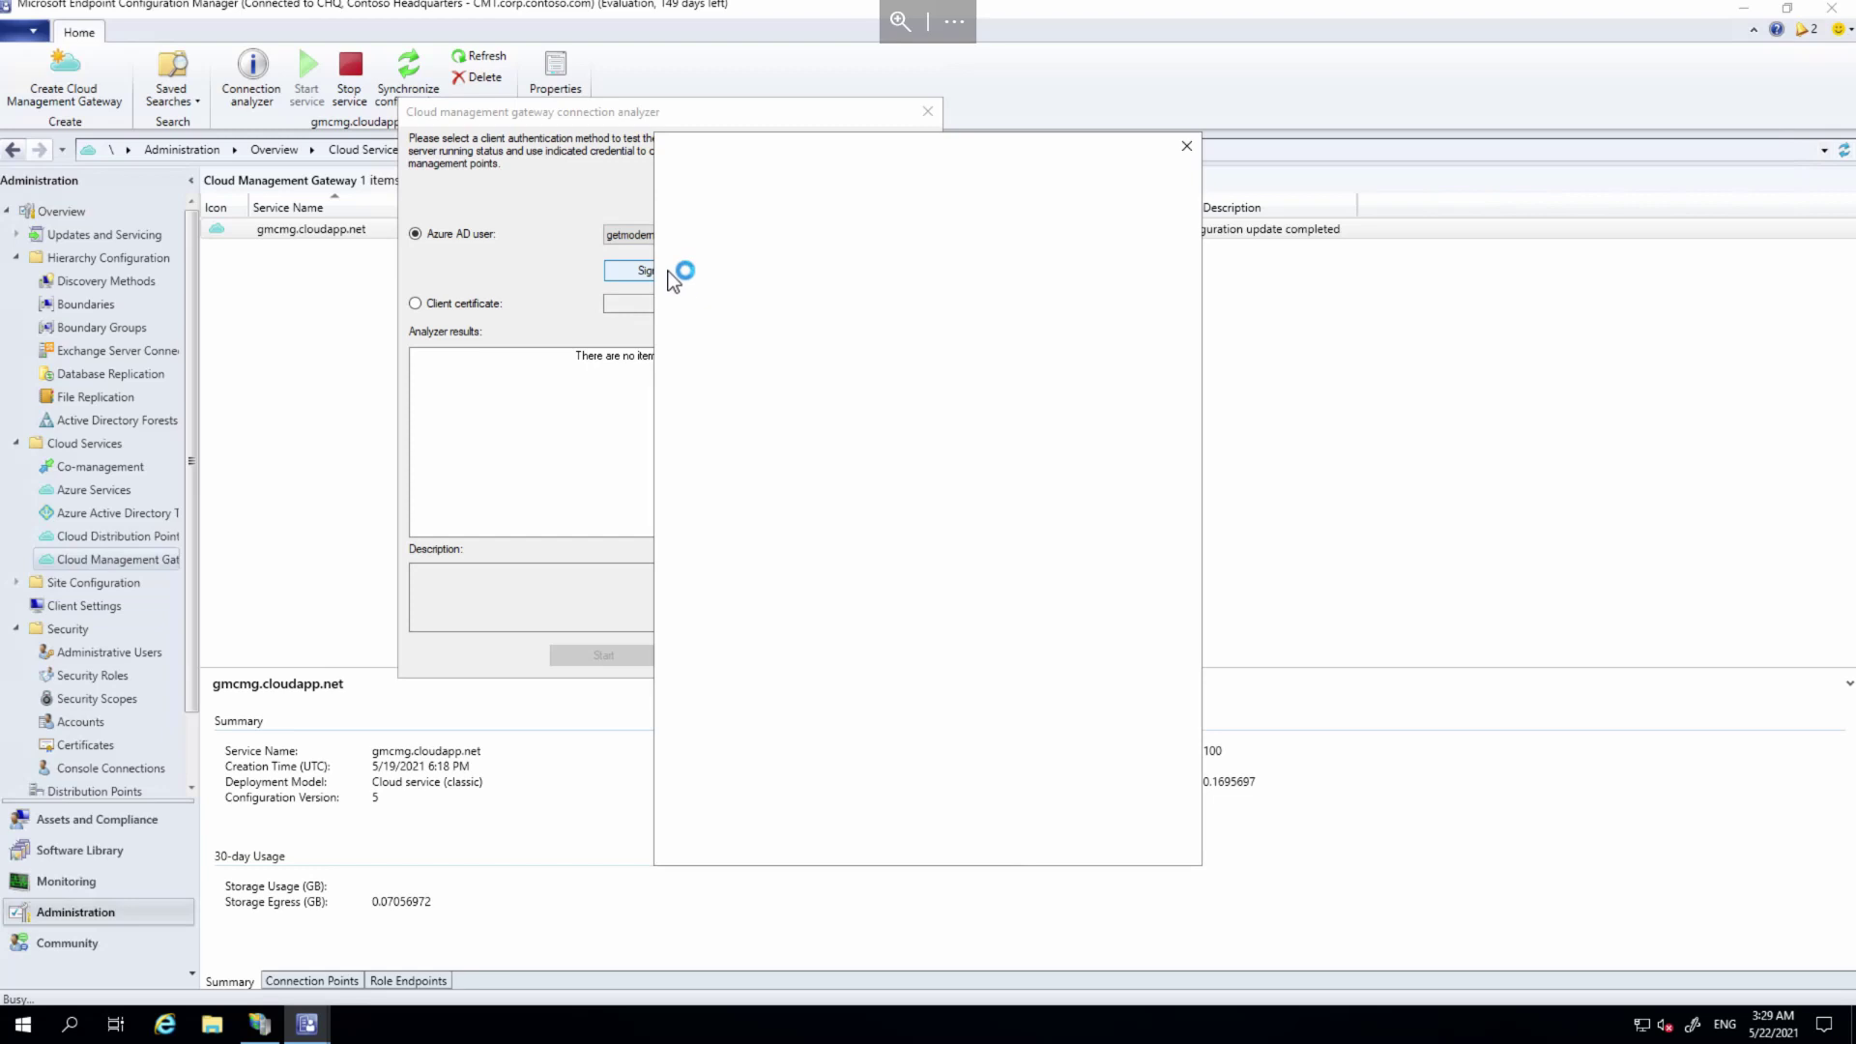
click(991, 329)
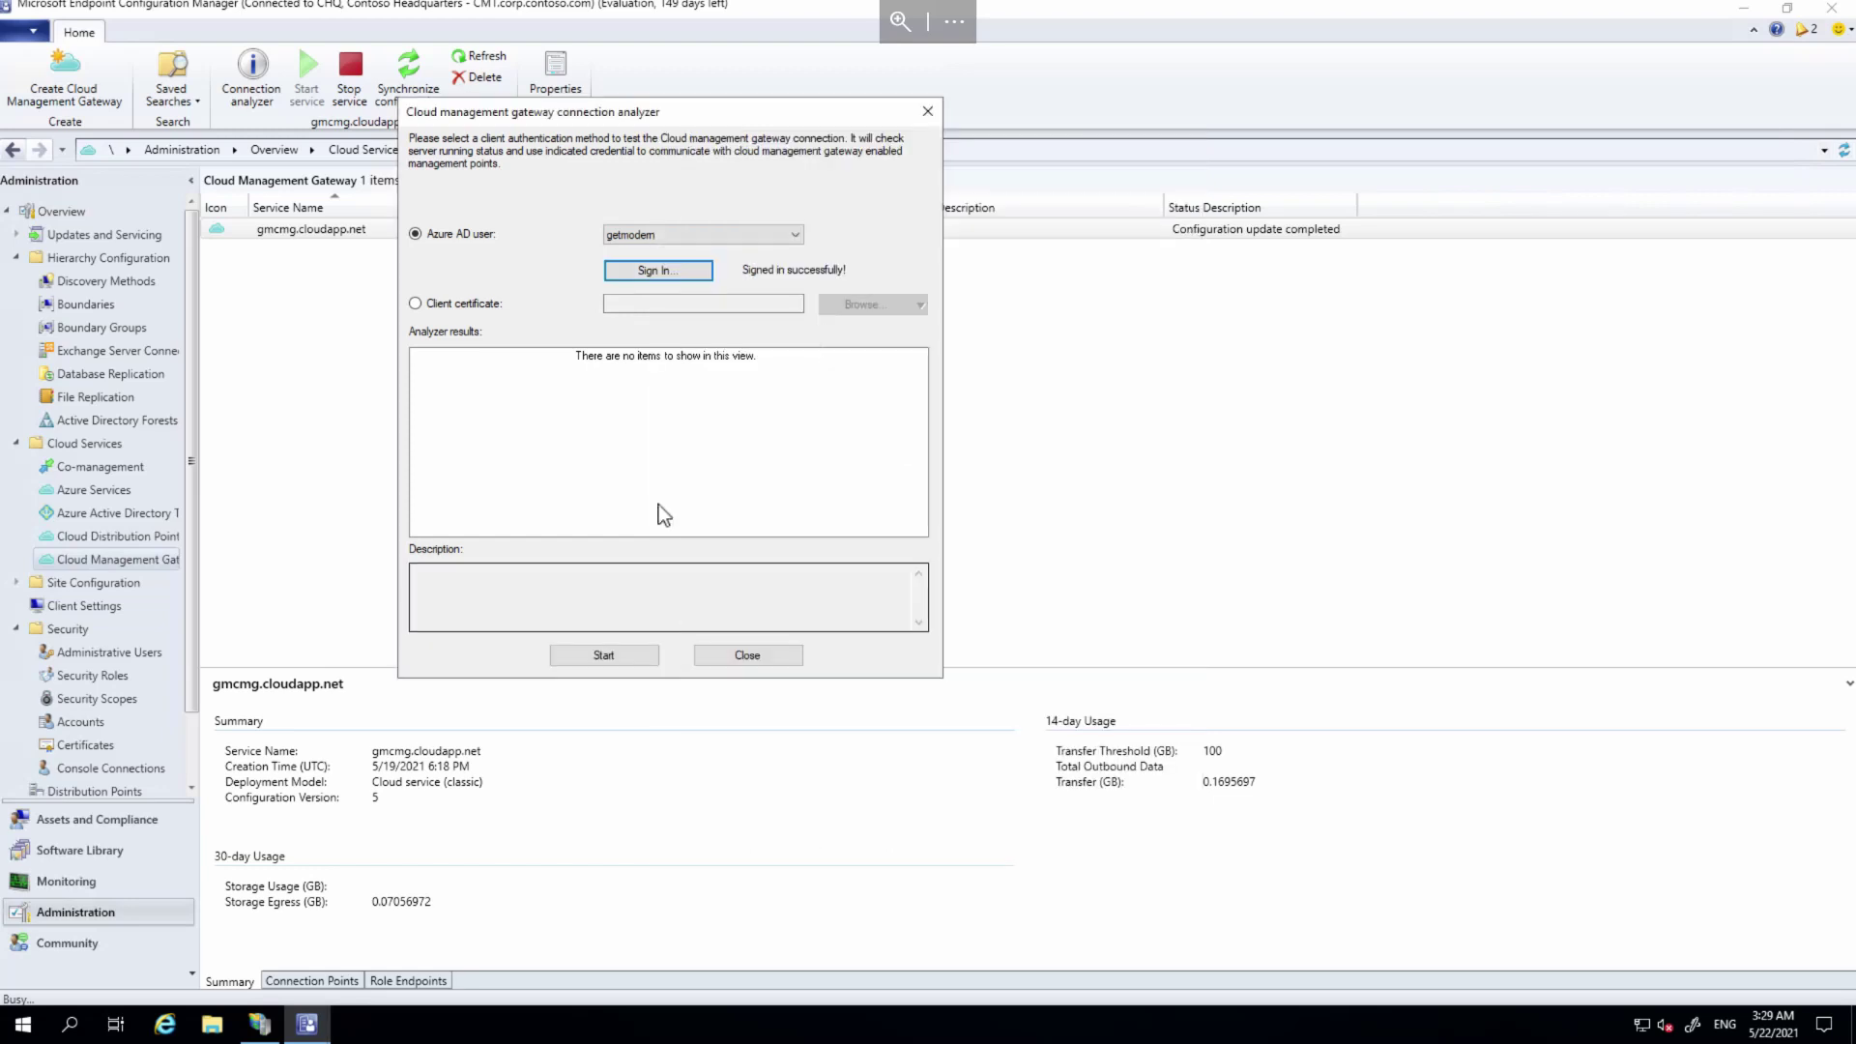
click(619, 653)
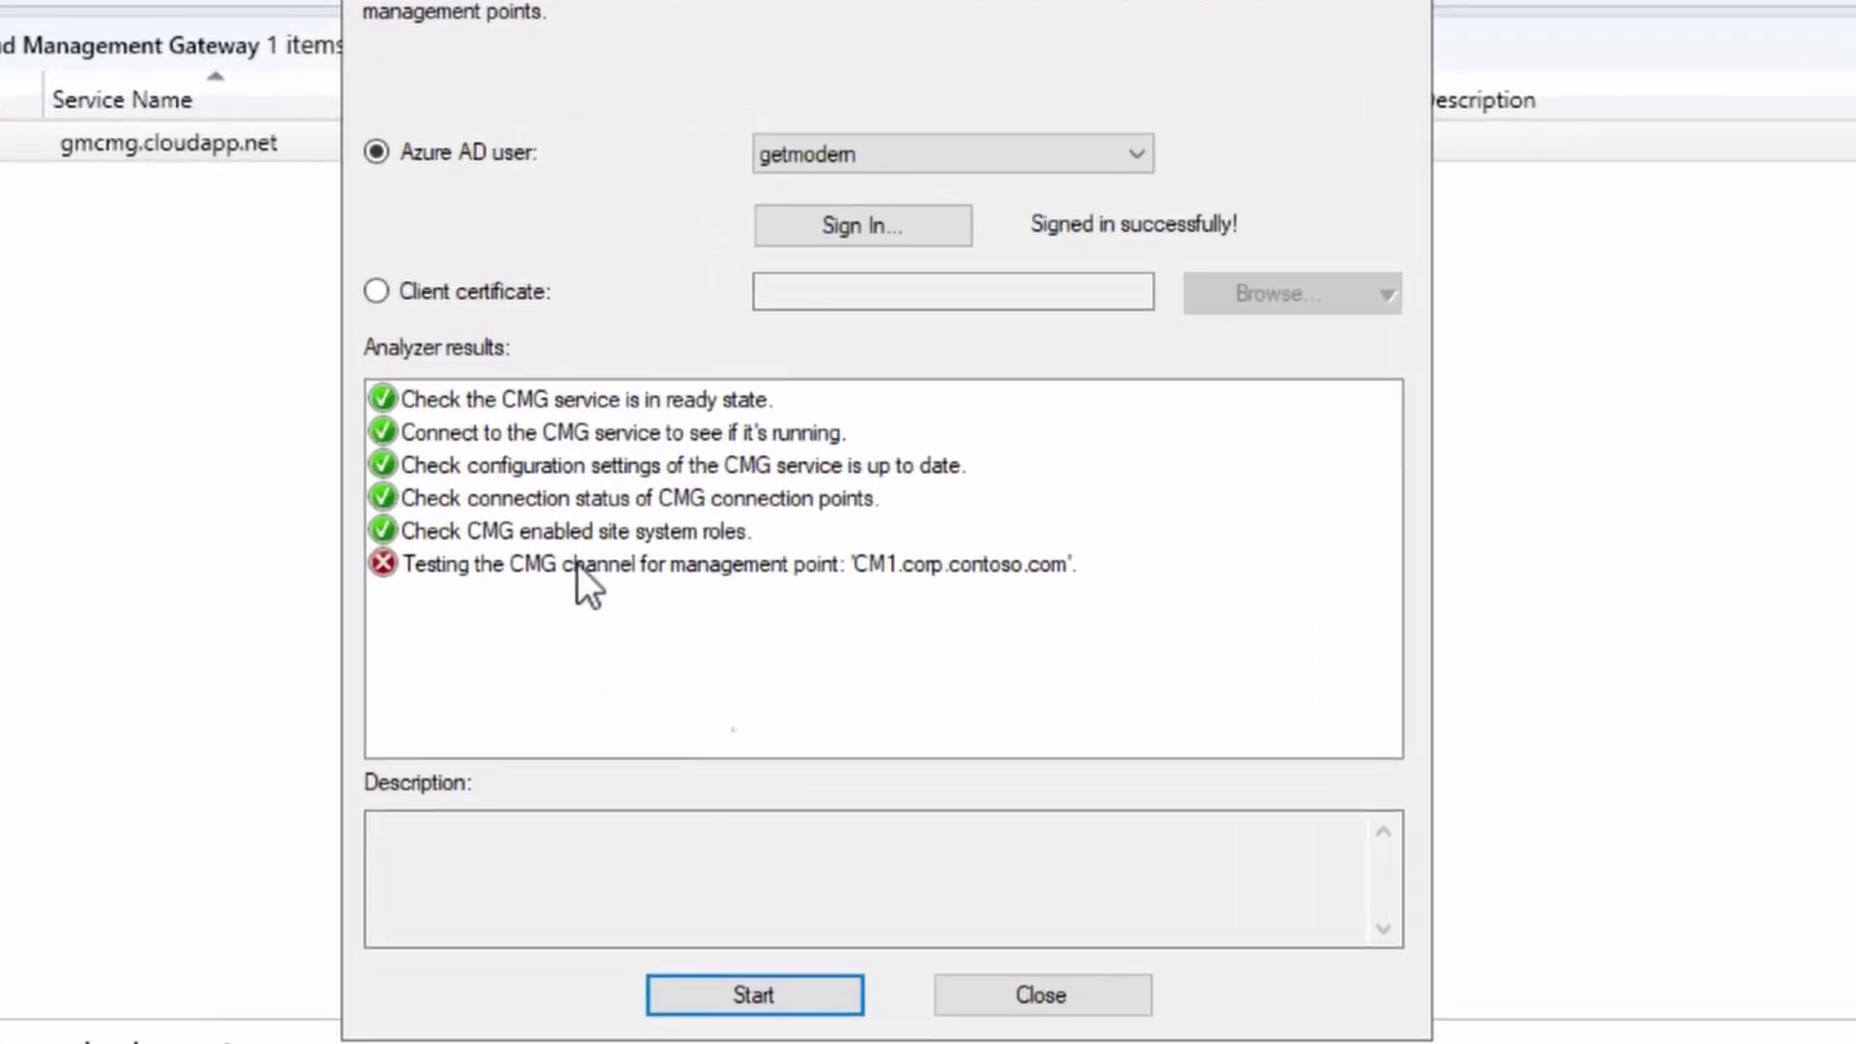
Show the failed 'Testing the CMG channel' details and read the 403 Un-authorizedrequest error
click(578, 565)
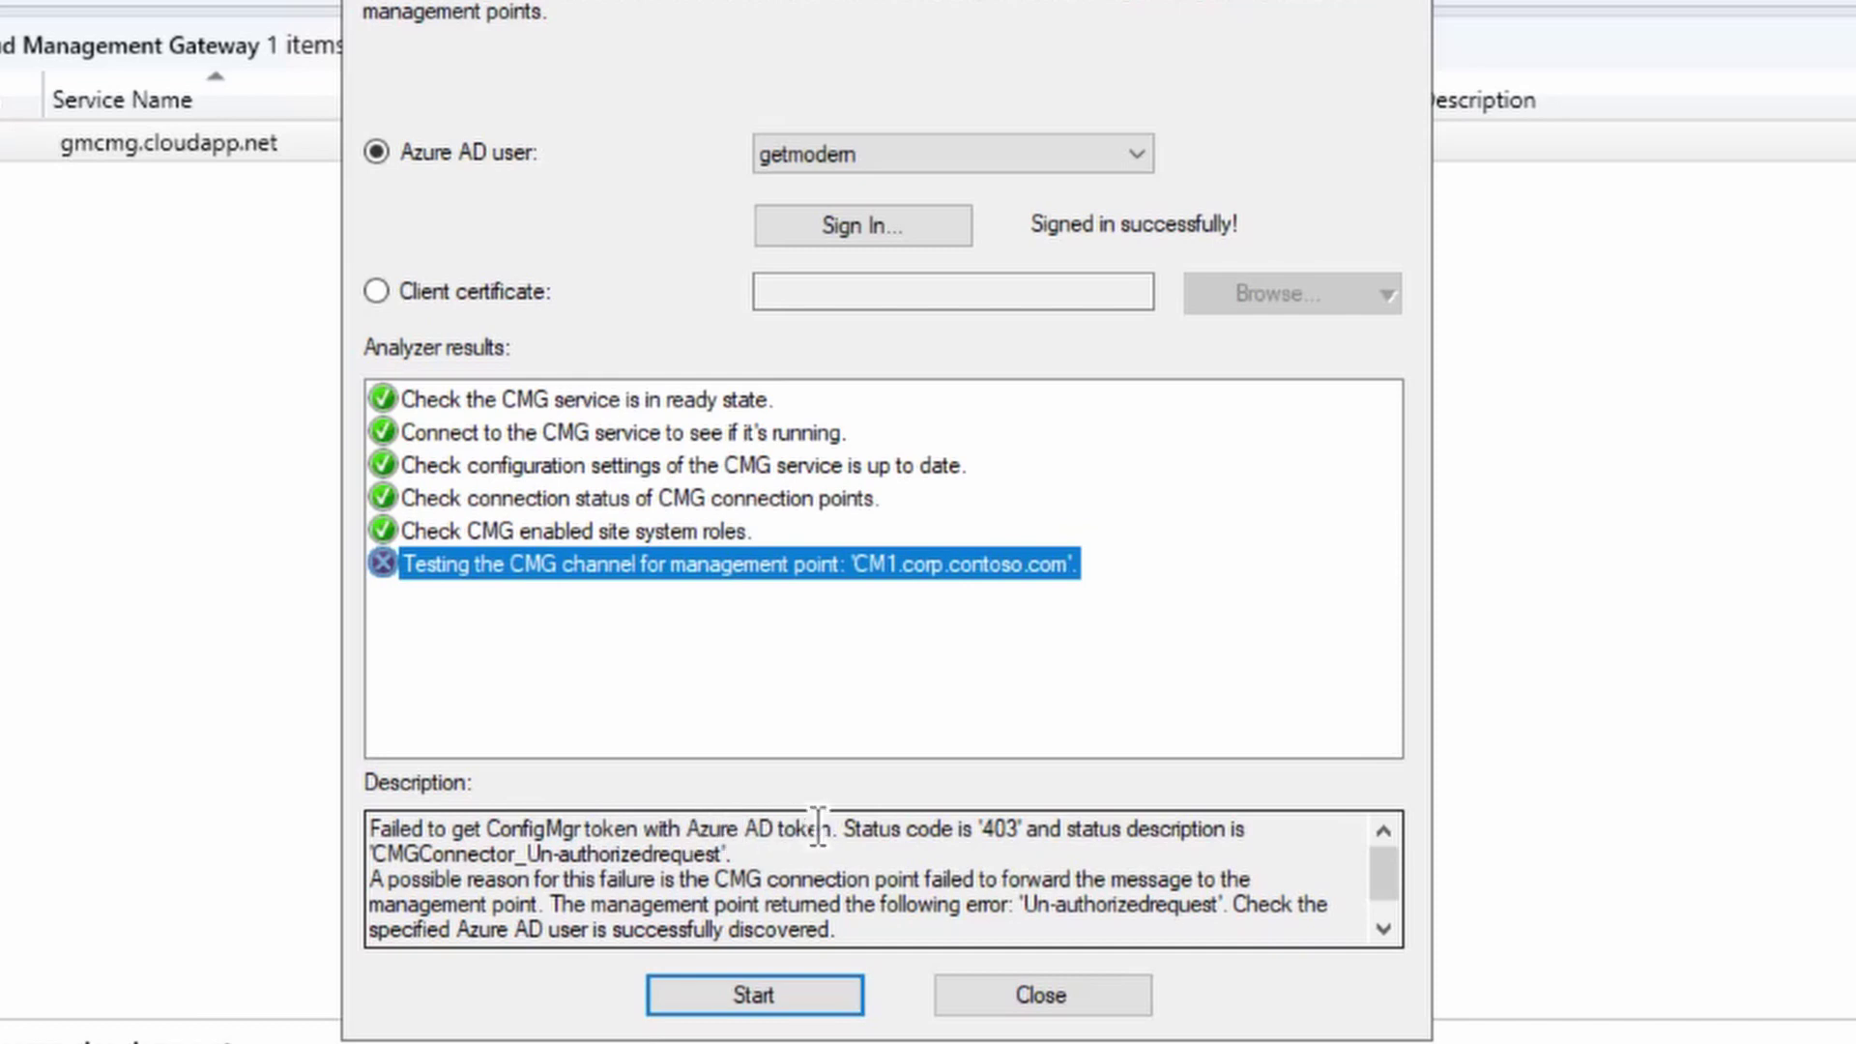
drag(826, 829, 684, 828)
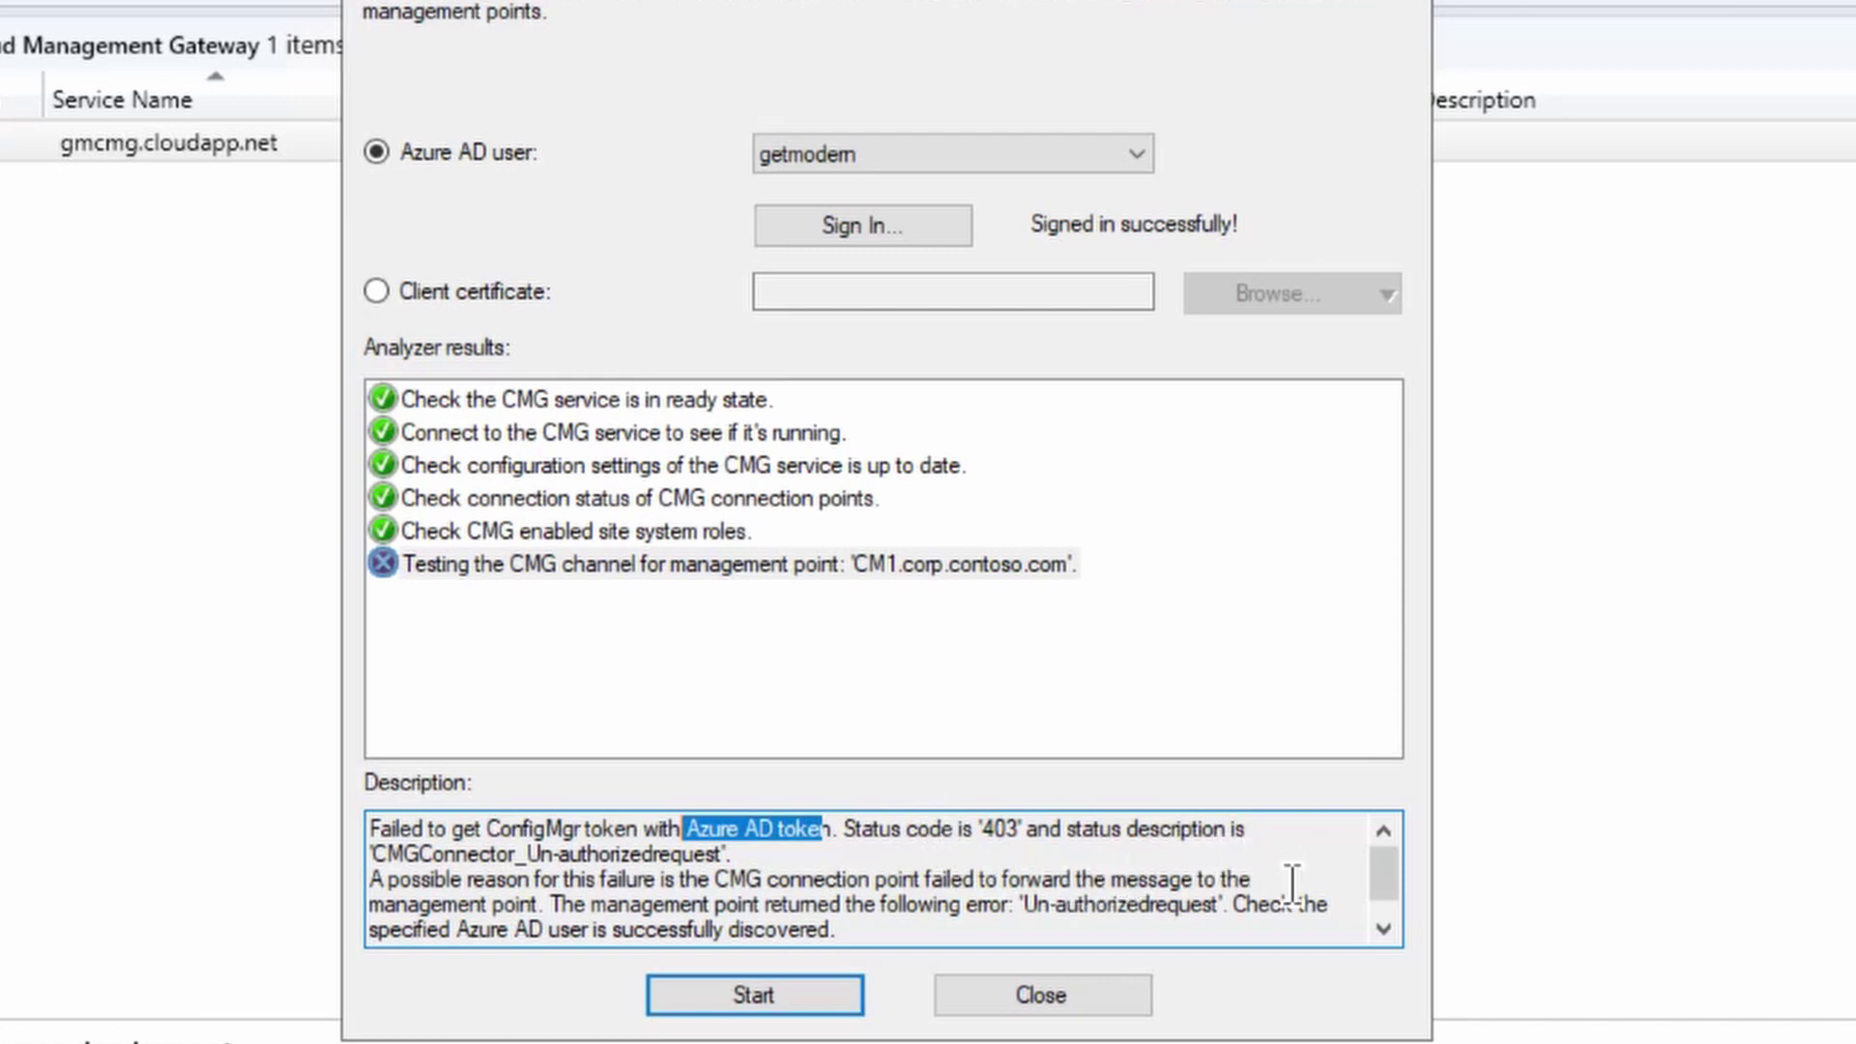
scroll(967, 933, down, 1)
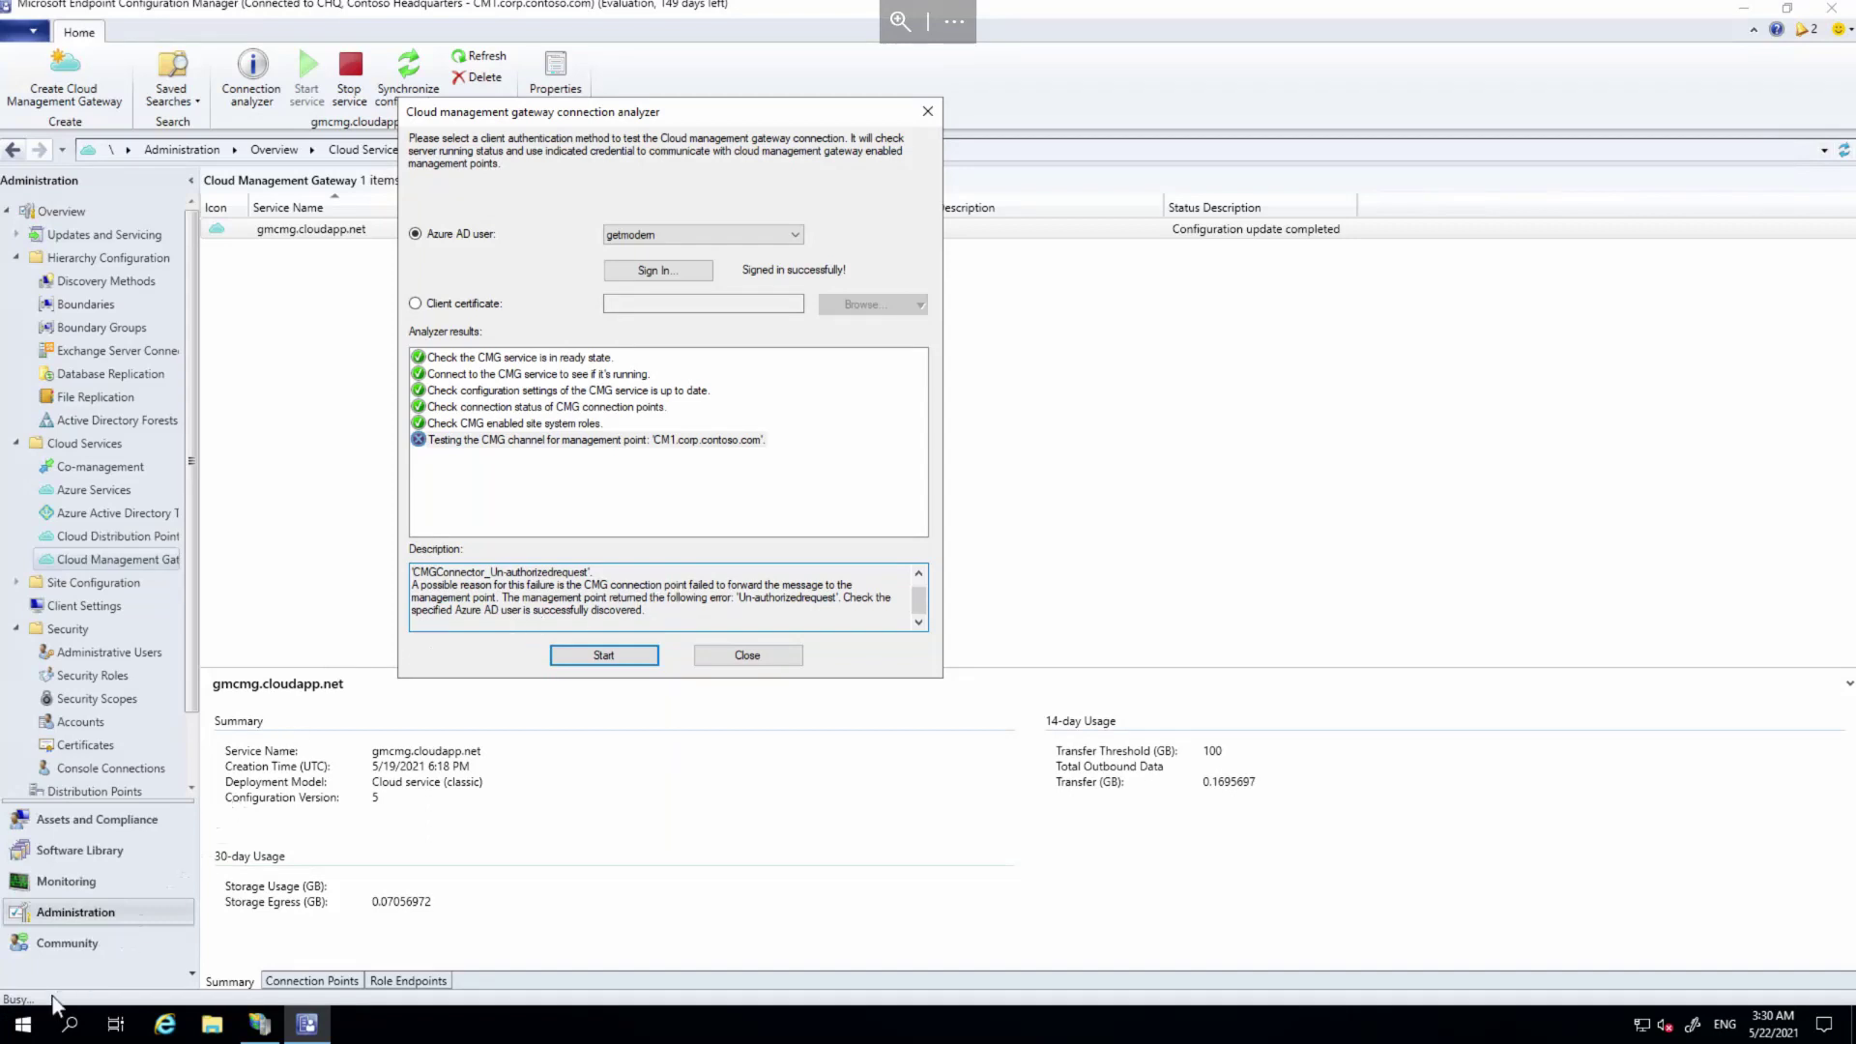
click(21, 1027)
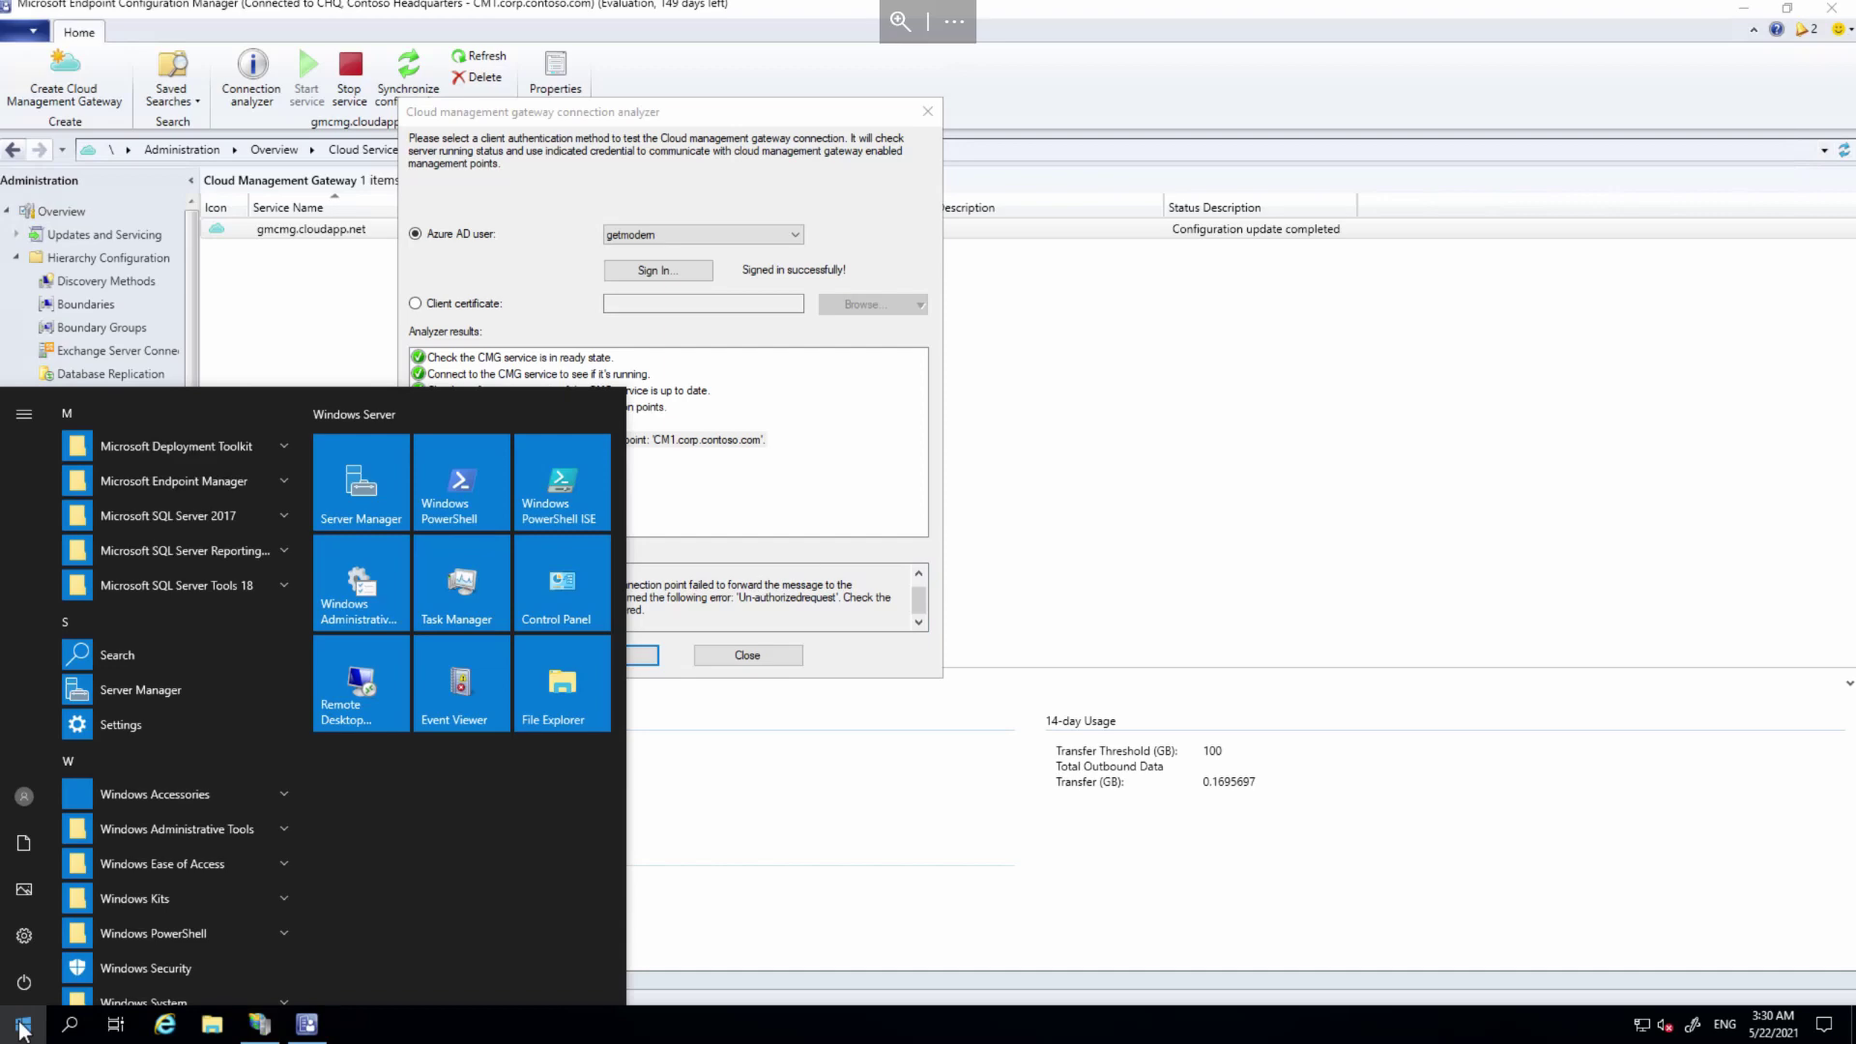
Launch CMTrace and open CCM_STS.log from the client's SMS_CCM\Logs folder
text(cmtrace)
key(Return)
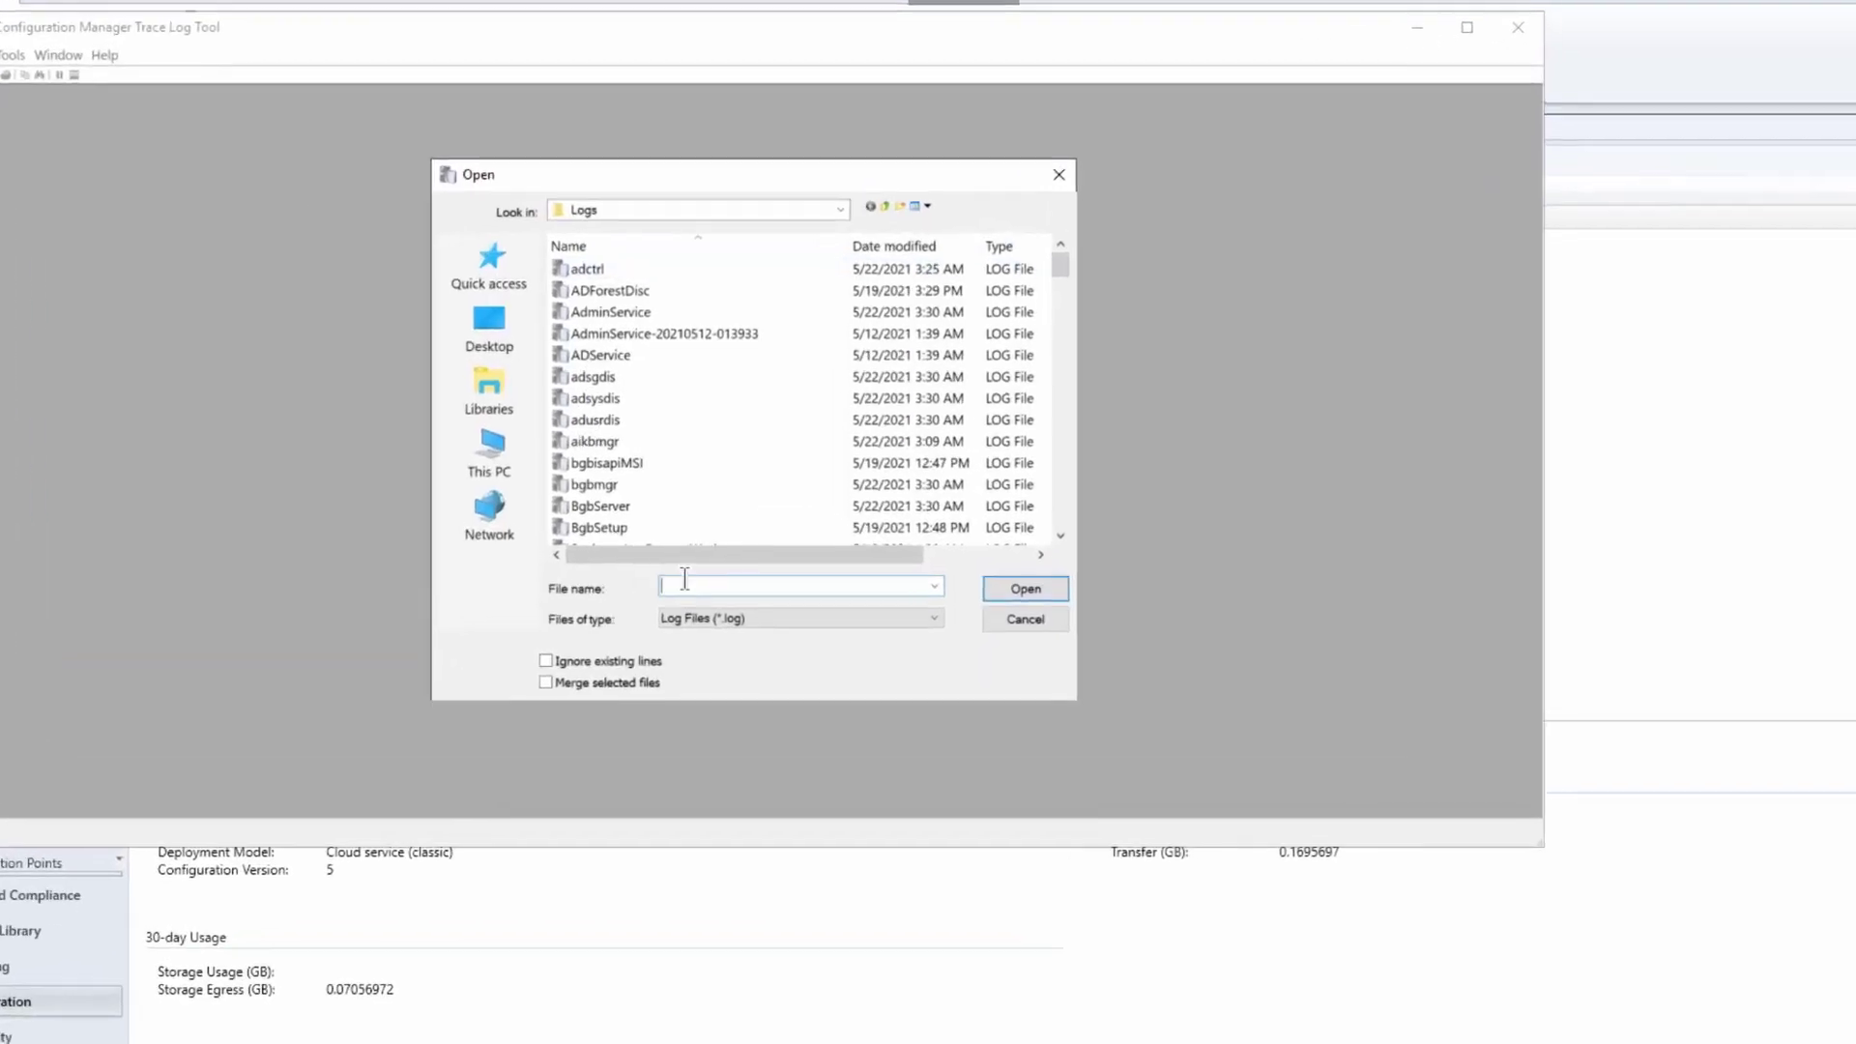
text(C:\Program Files\SMS_CCM\Logs)
key(Return)
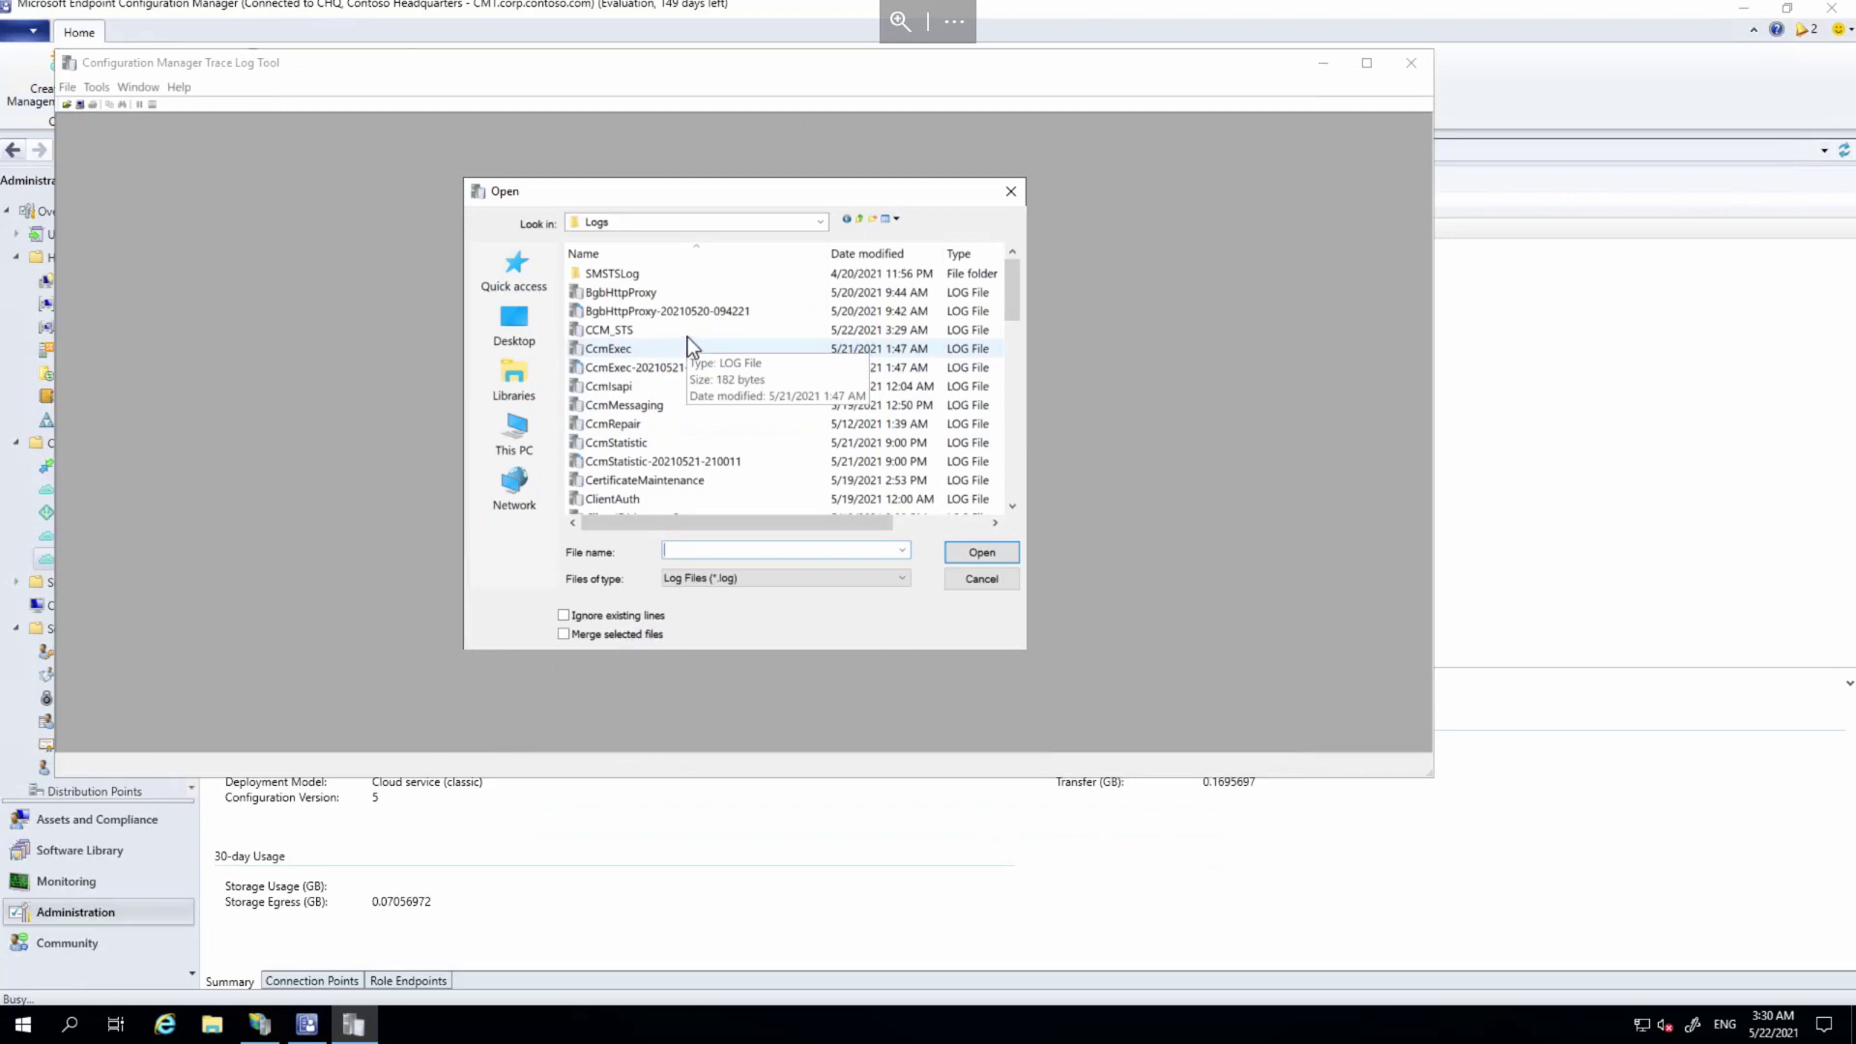
double_click(689, 364)
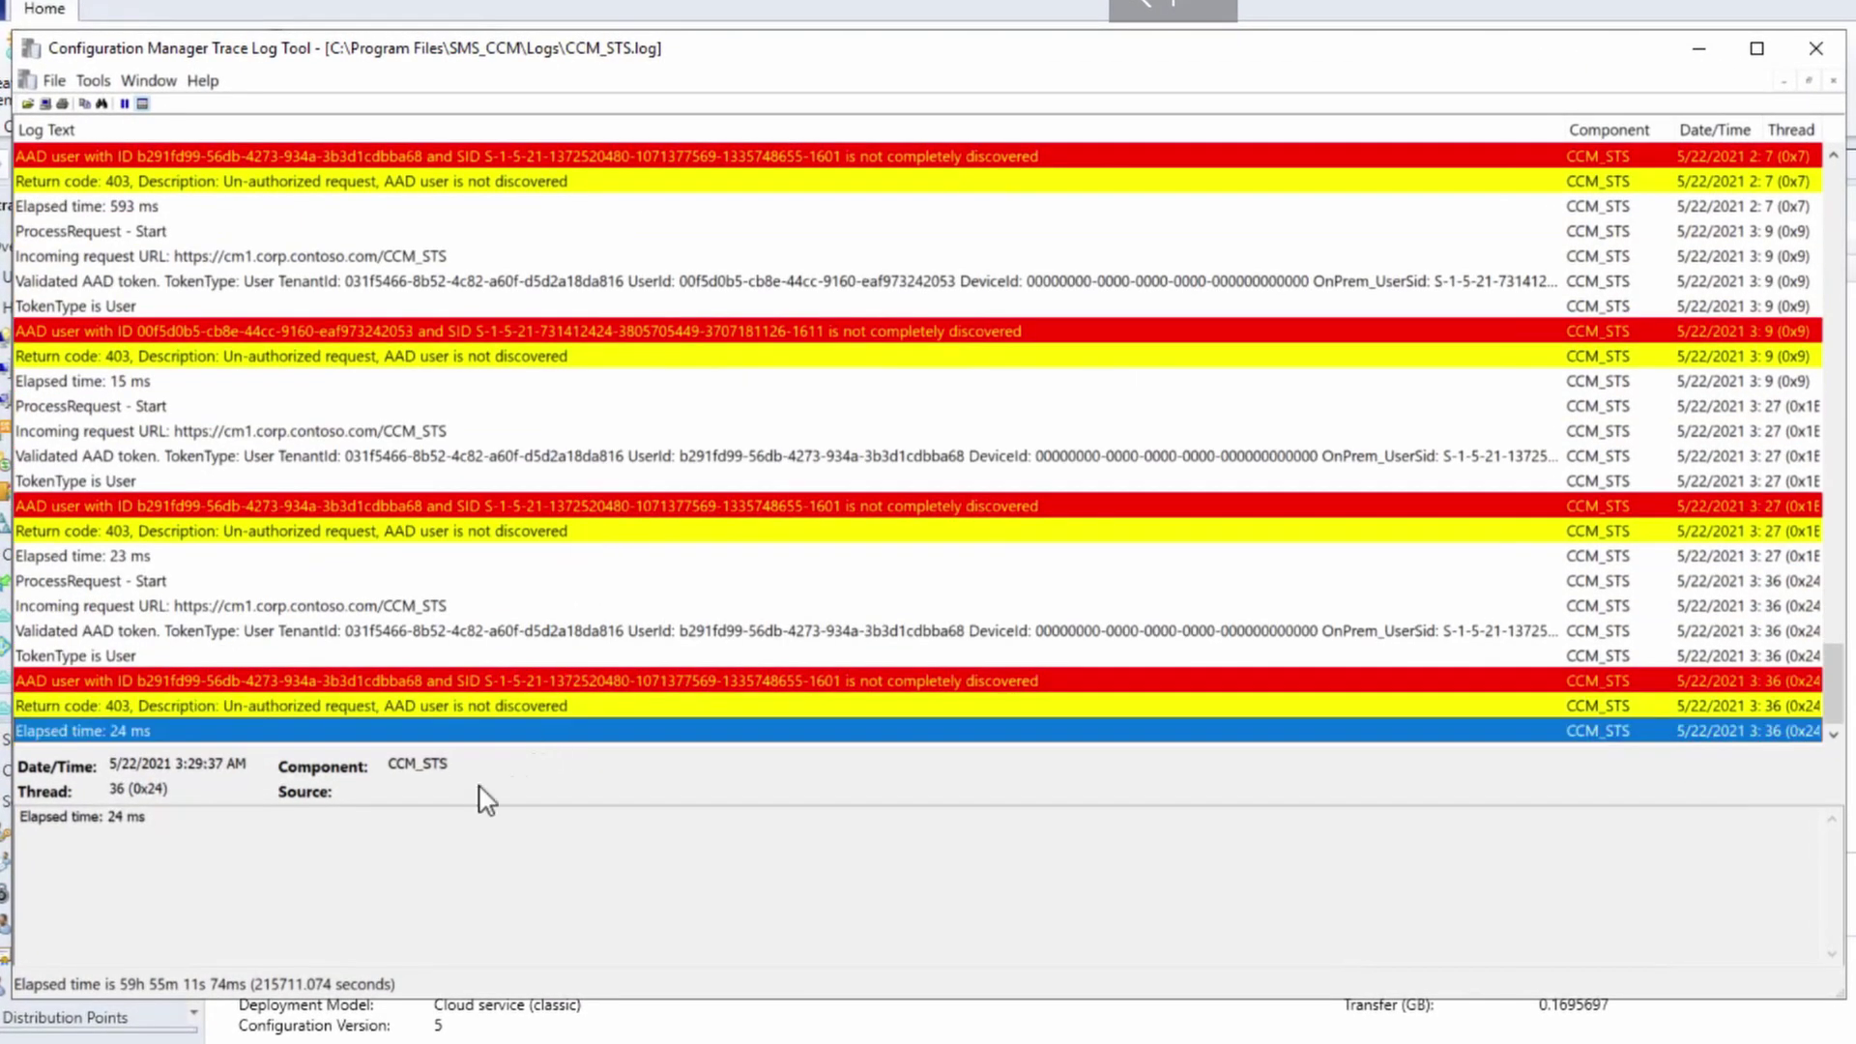
Widen the date column and inspect the 403 'AAD user is not discovered' entries
drag(1674, 125, 1641, 126)
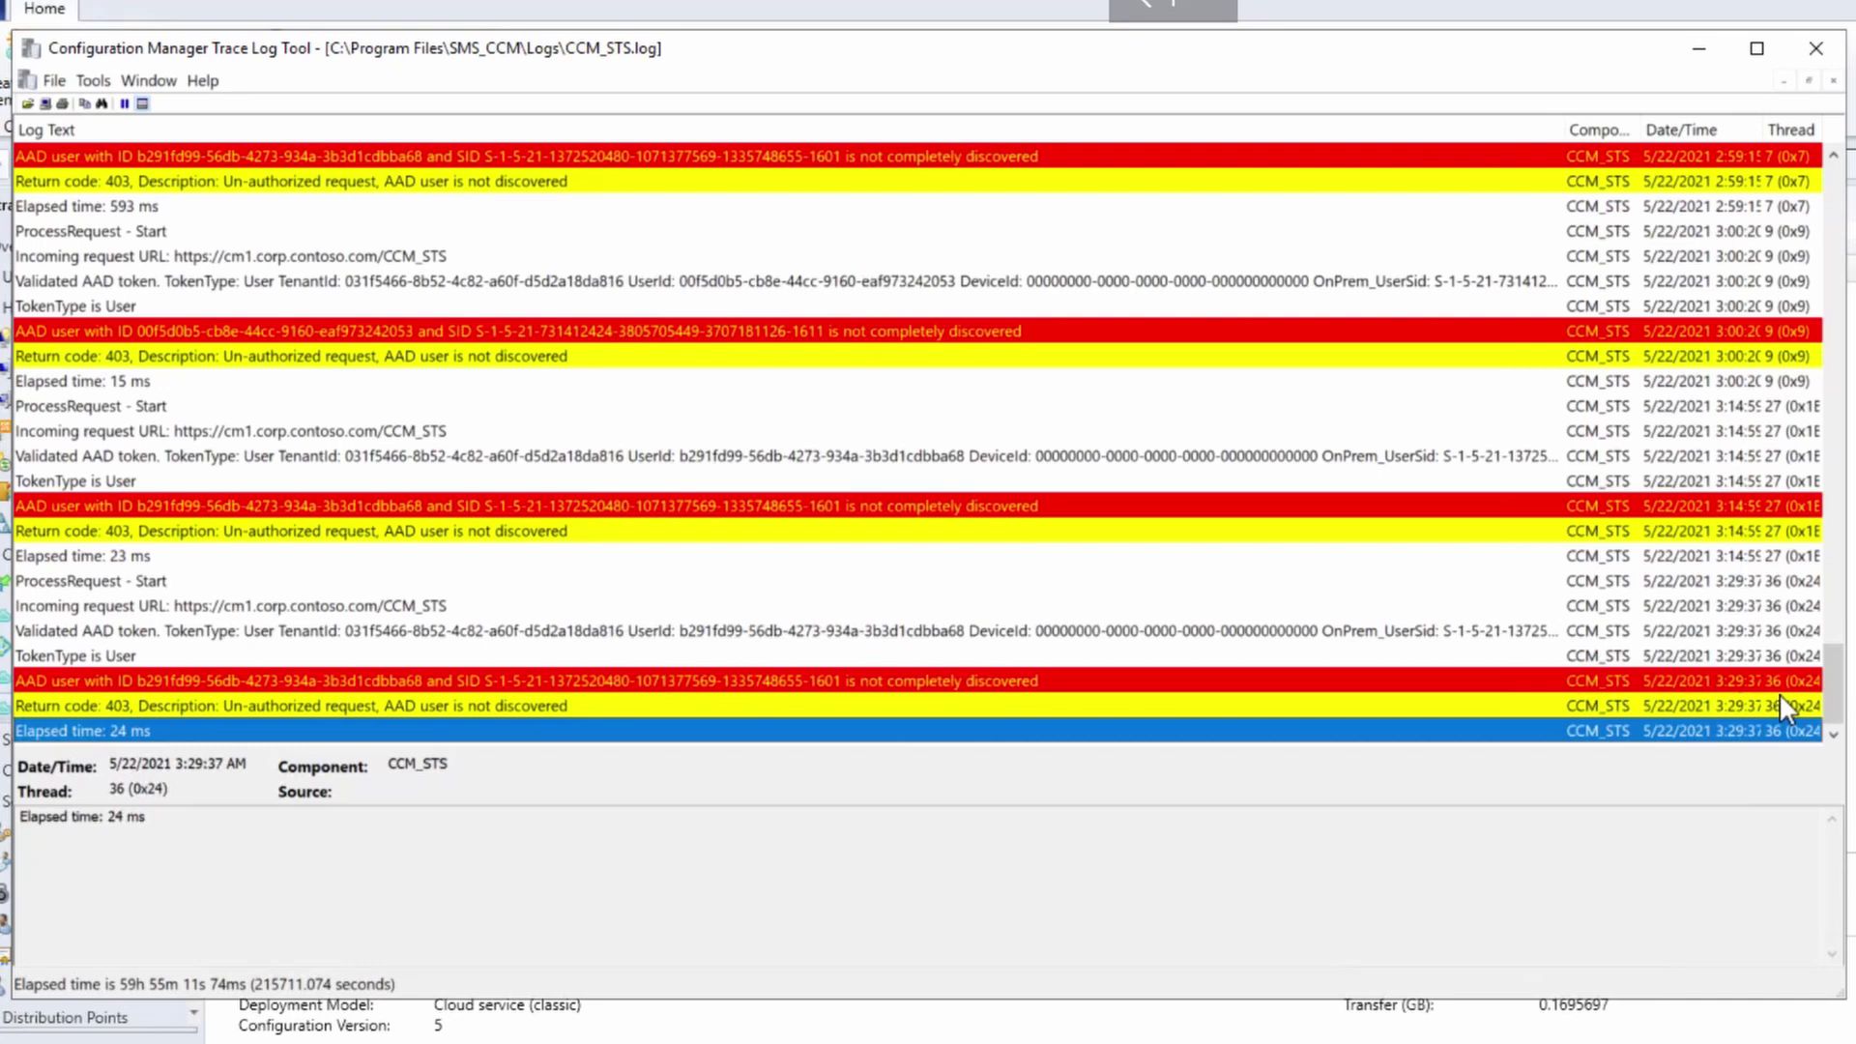
click(672, 683)
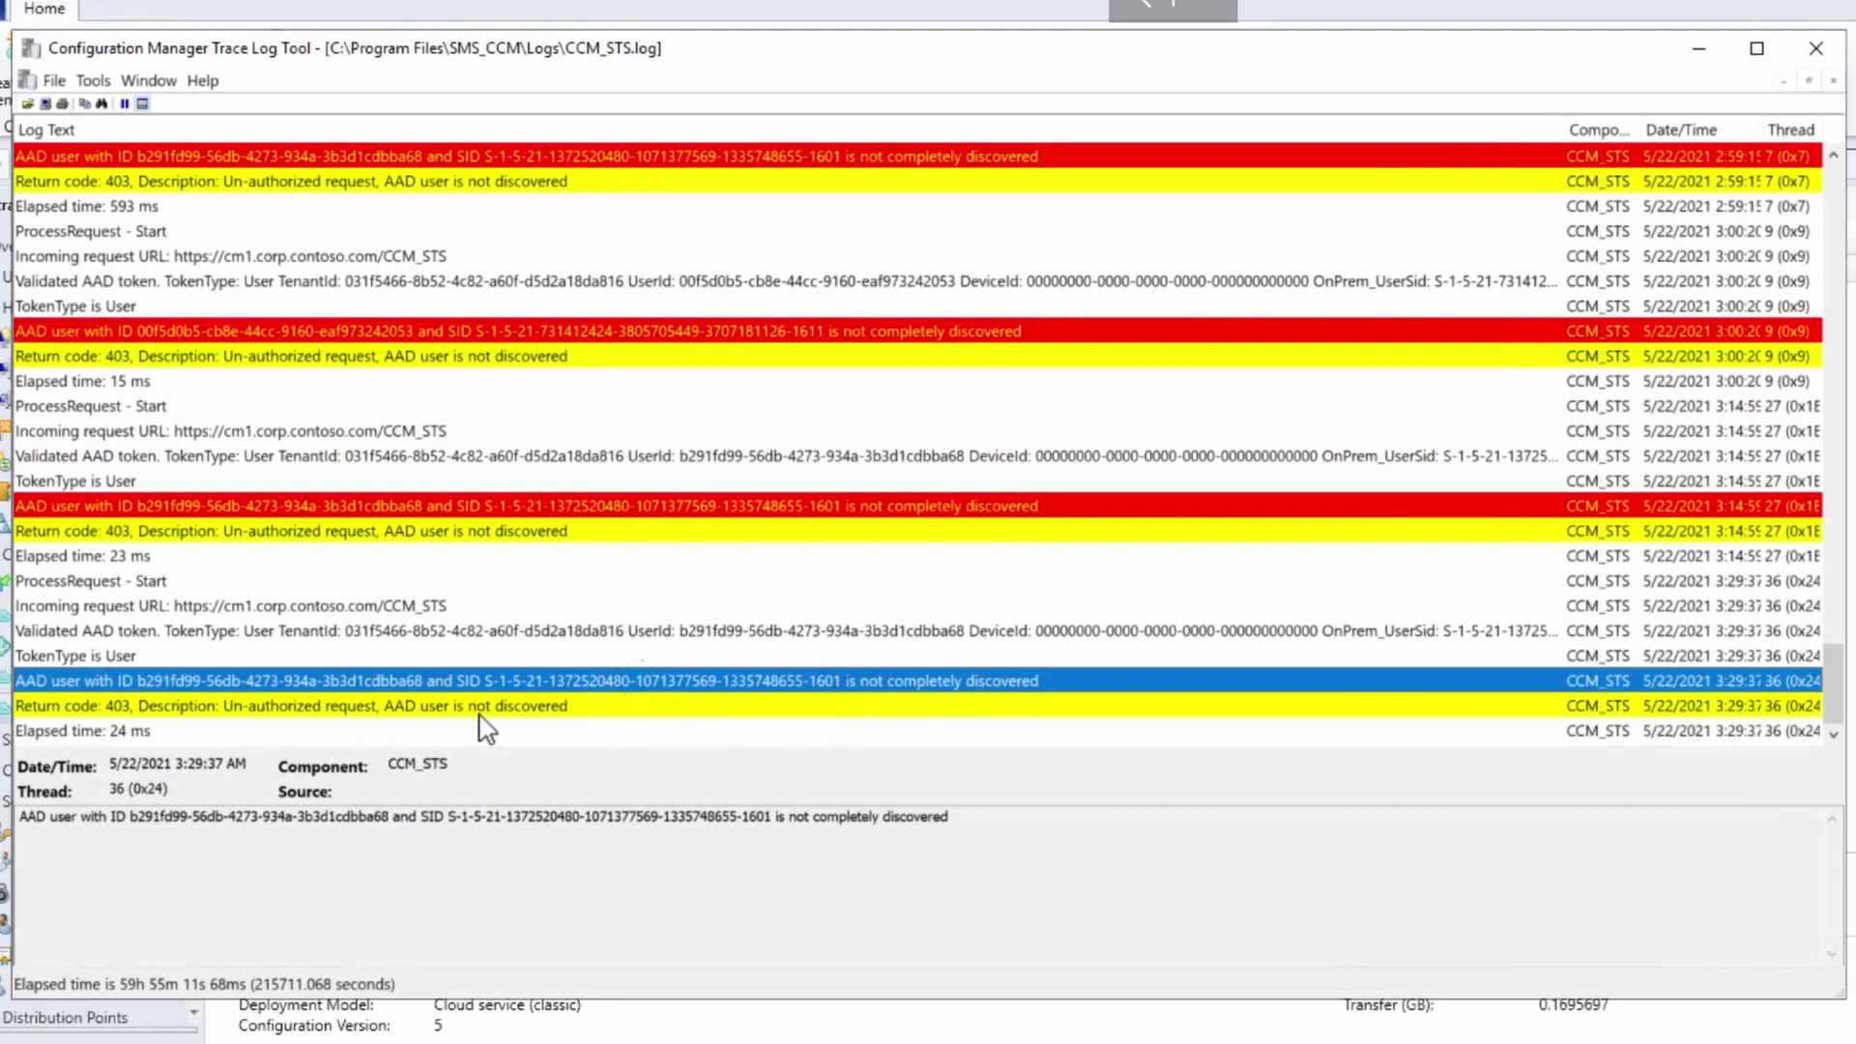
click(576, 709)
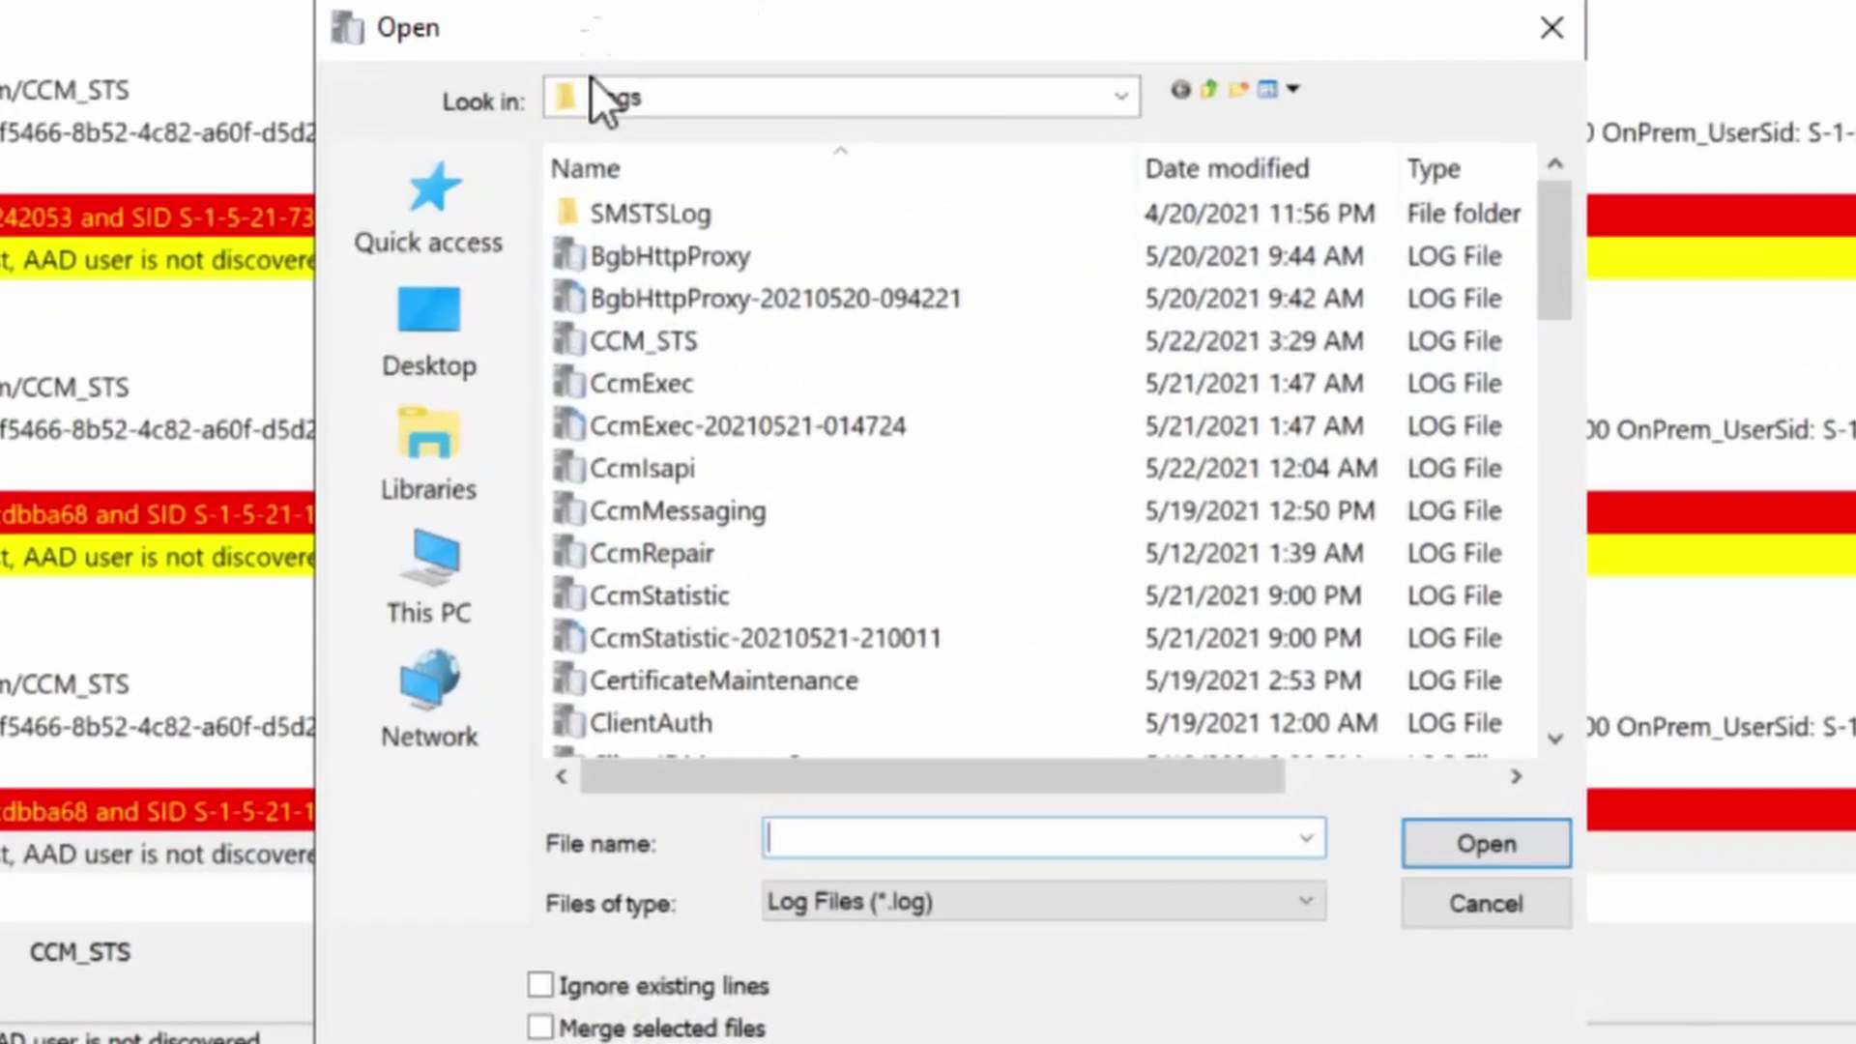
Open adusrdis.log from the site server's Microsoft Configuration Manager\Logs folder in CMTrace
click(827, 843)
text(C:\Program Files\Microsoft Configuration Manager\Logs)
key(Return)
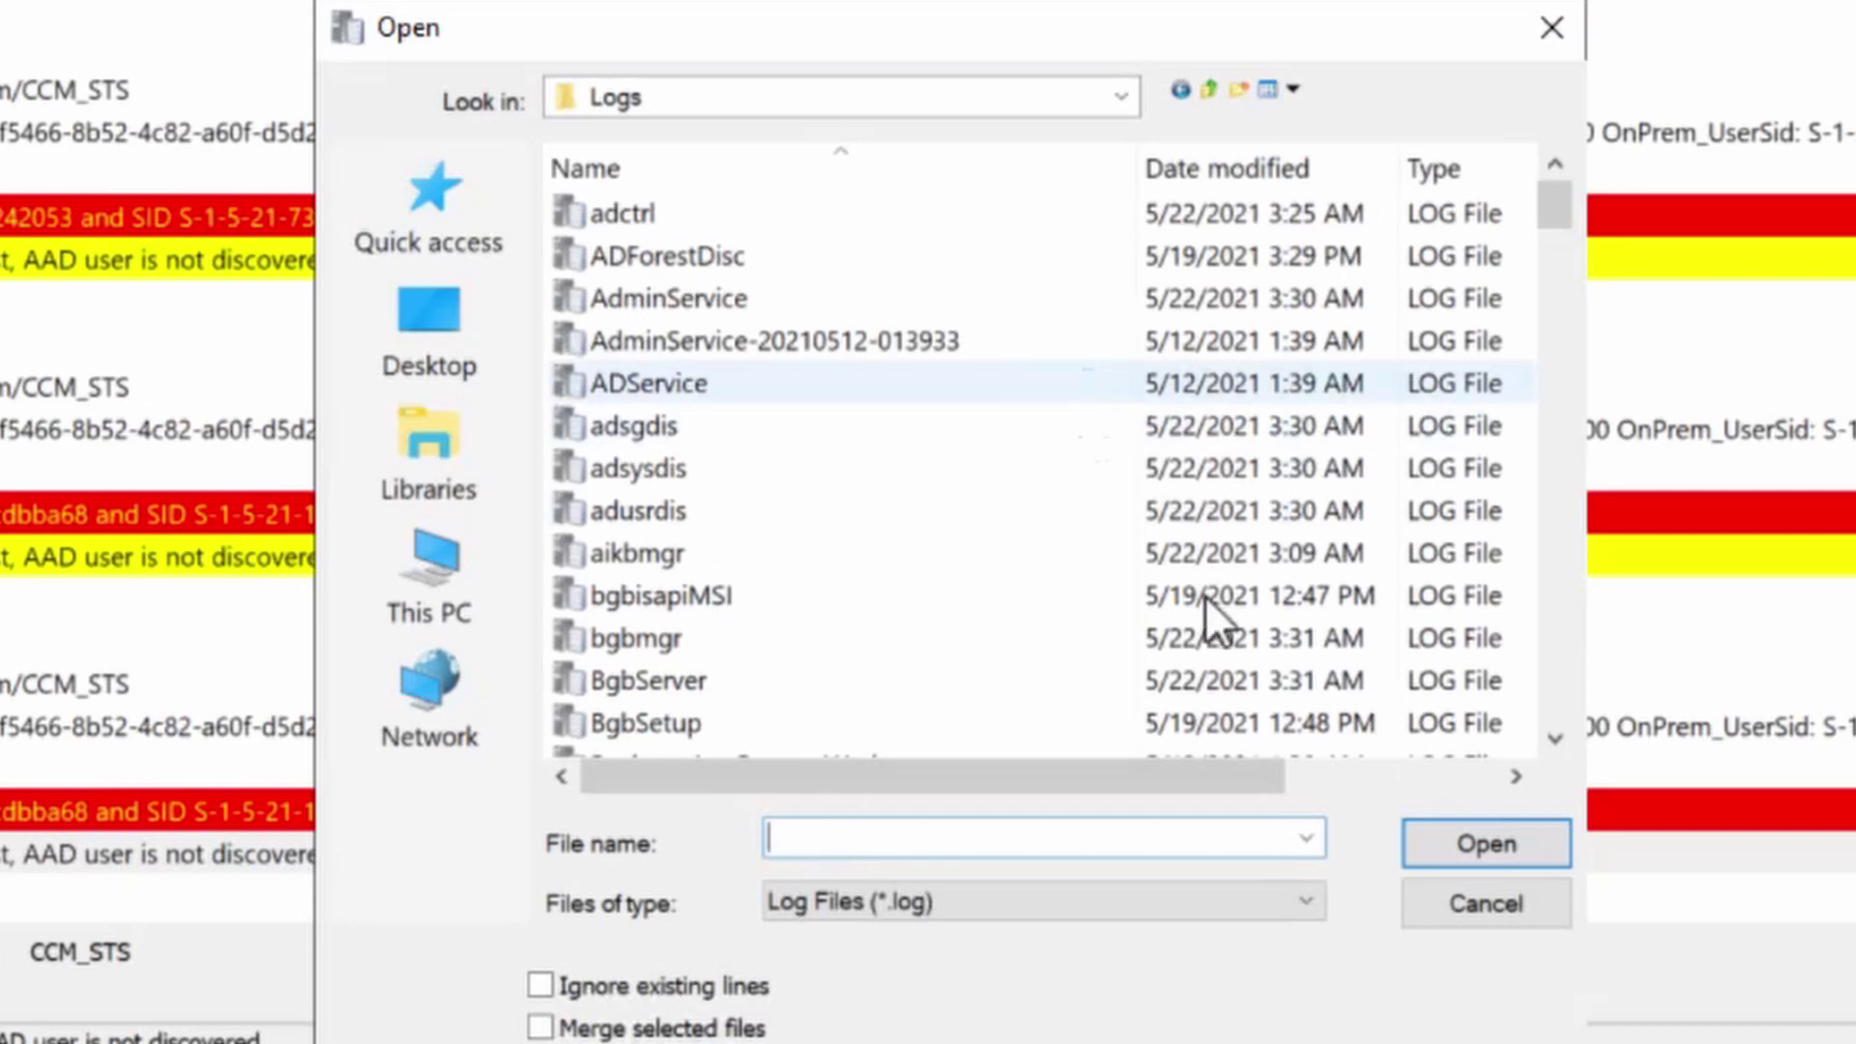
double_click(716, 519)
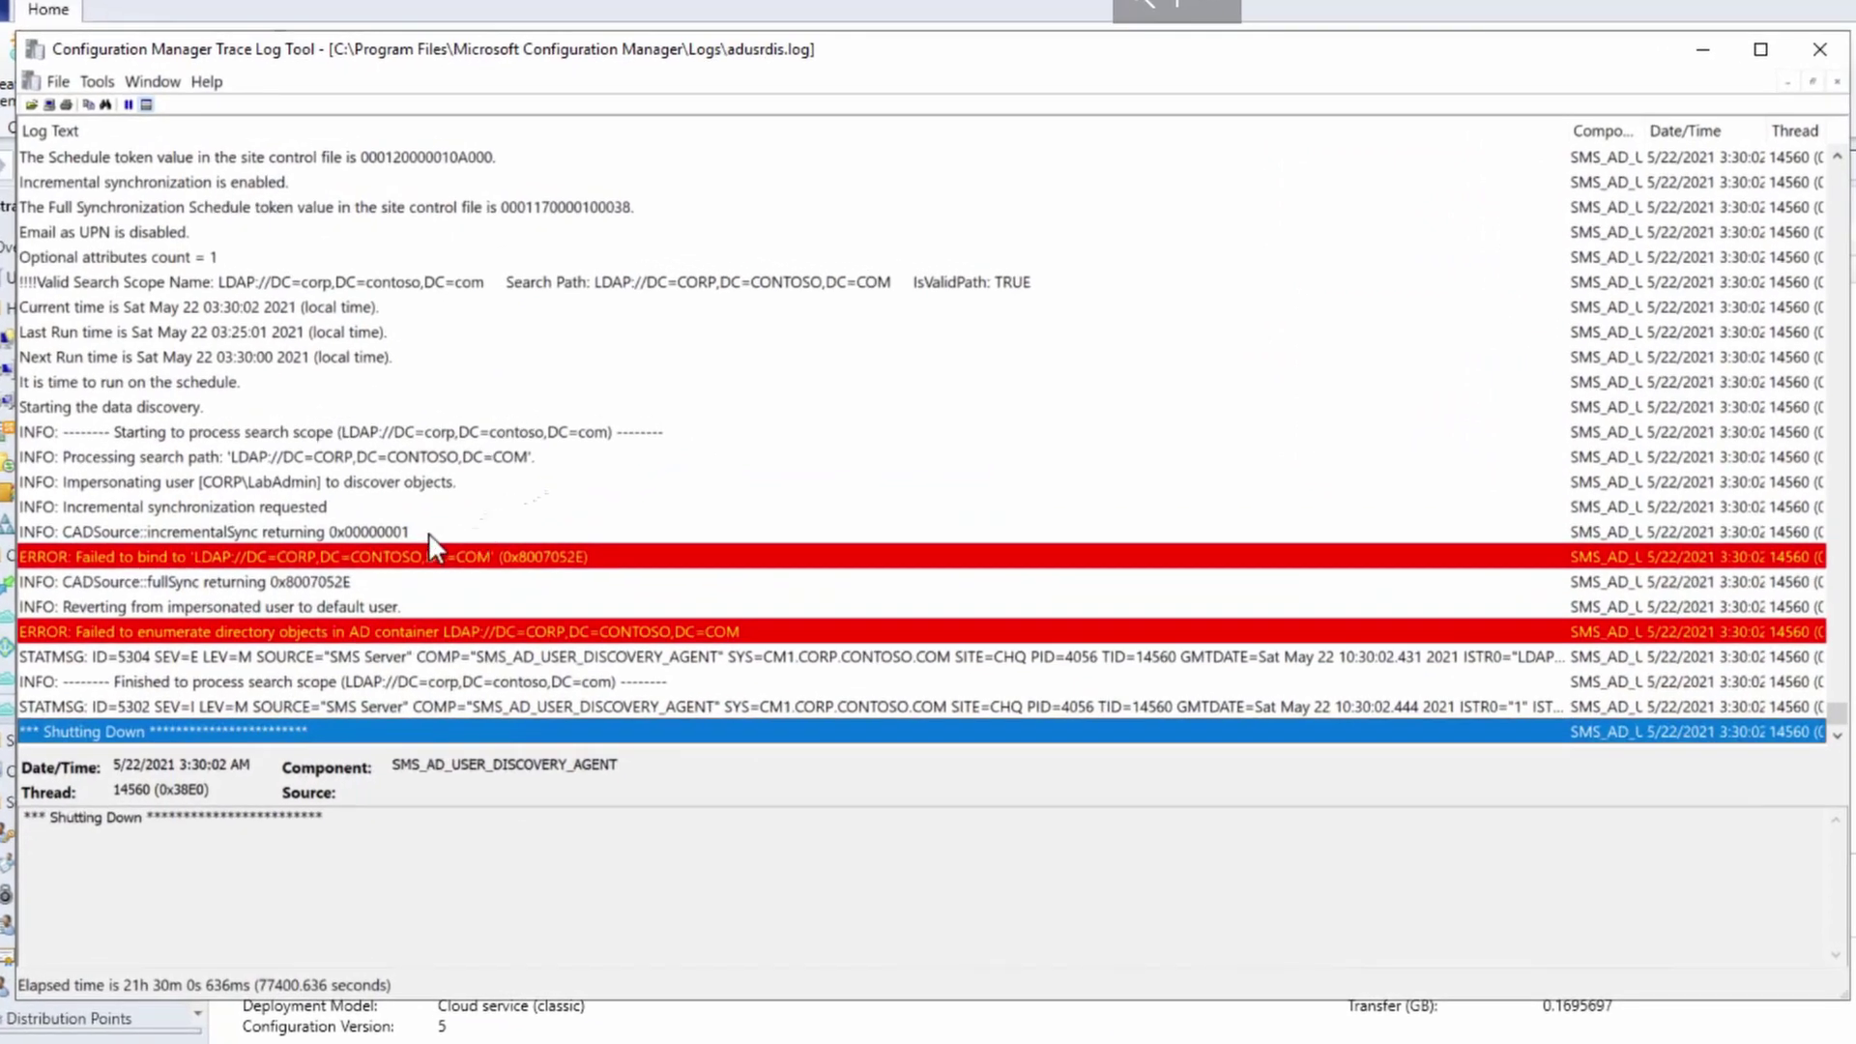
Inspect the LDAP bind and enumerate errors and status message 5304 citing a wrong user name or password
click(1759, 559)
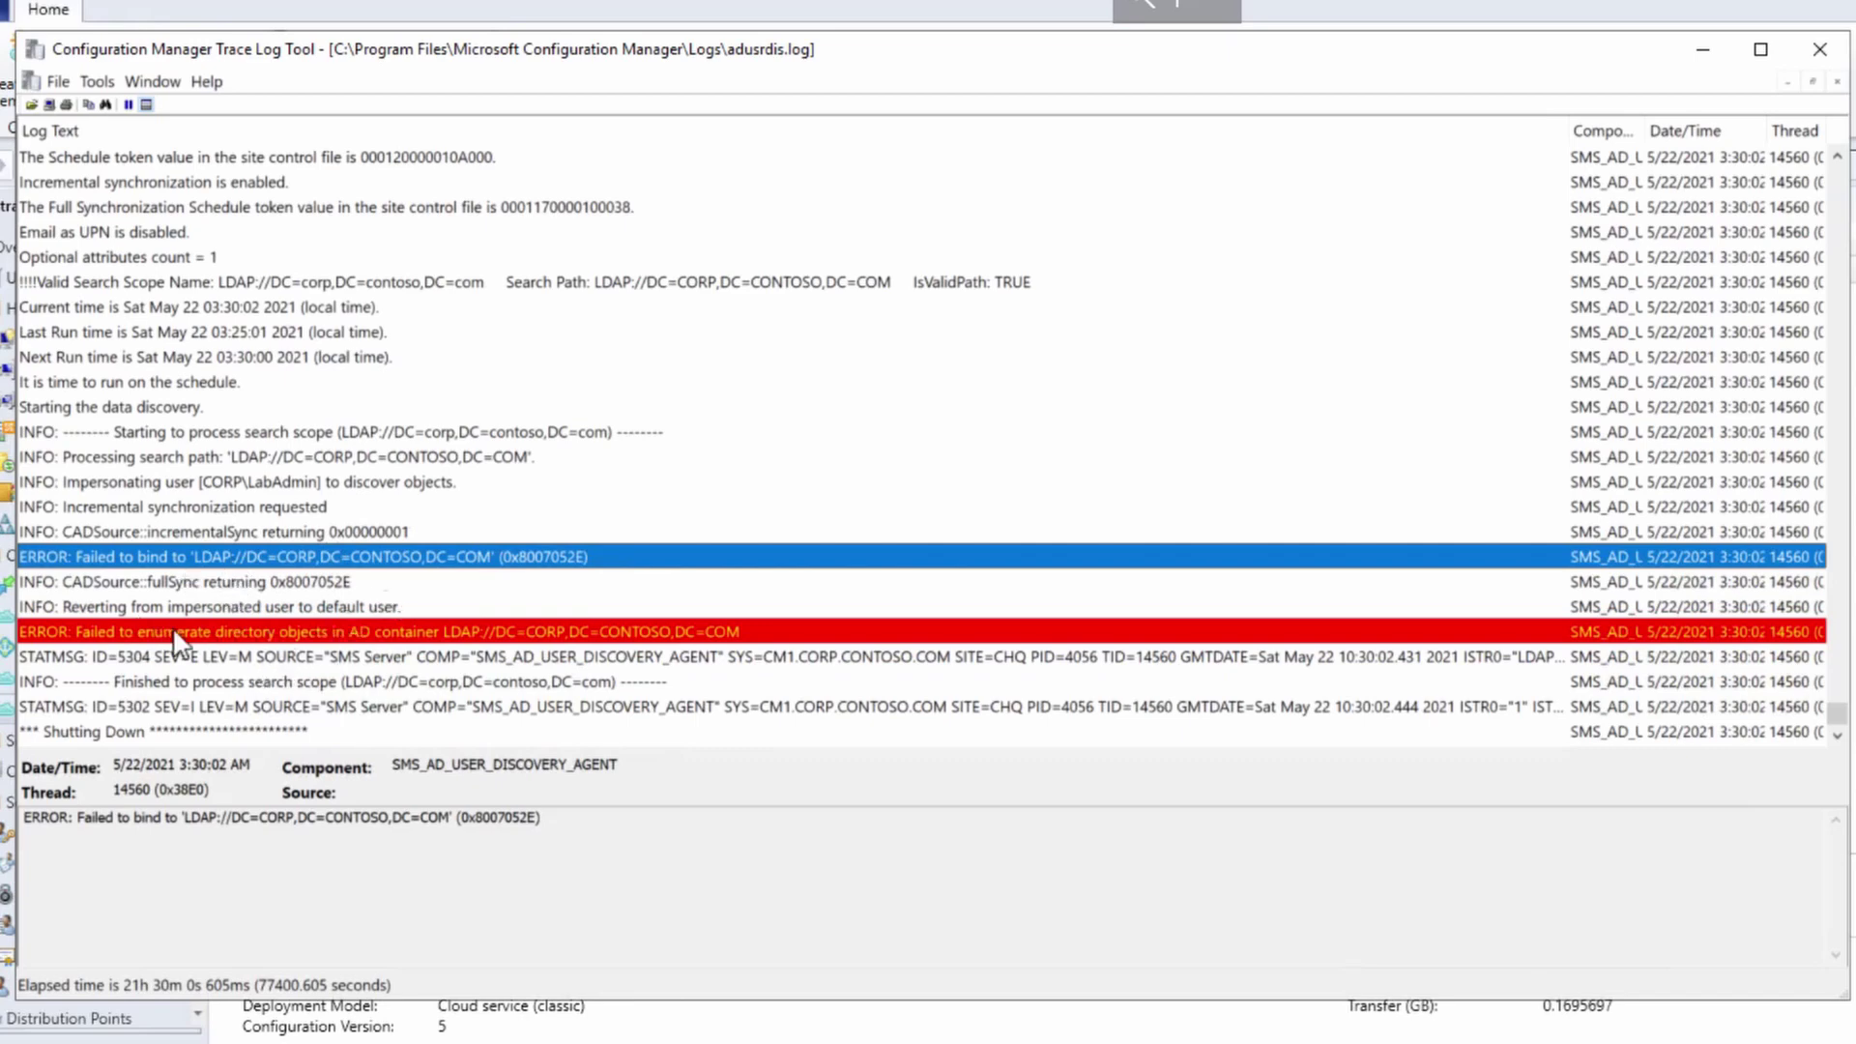
click(242, 634)
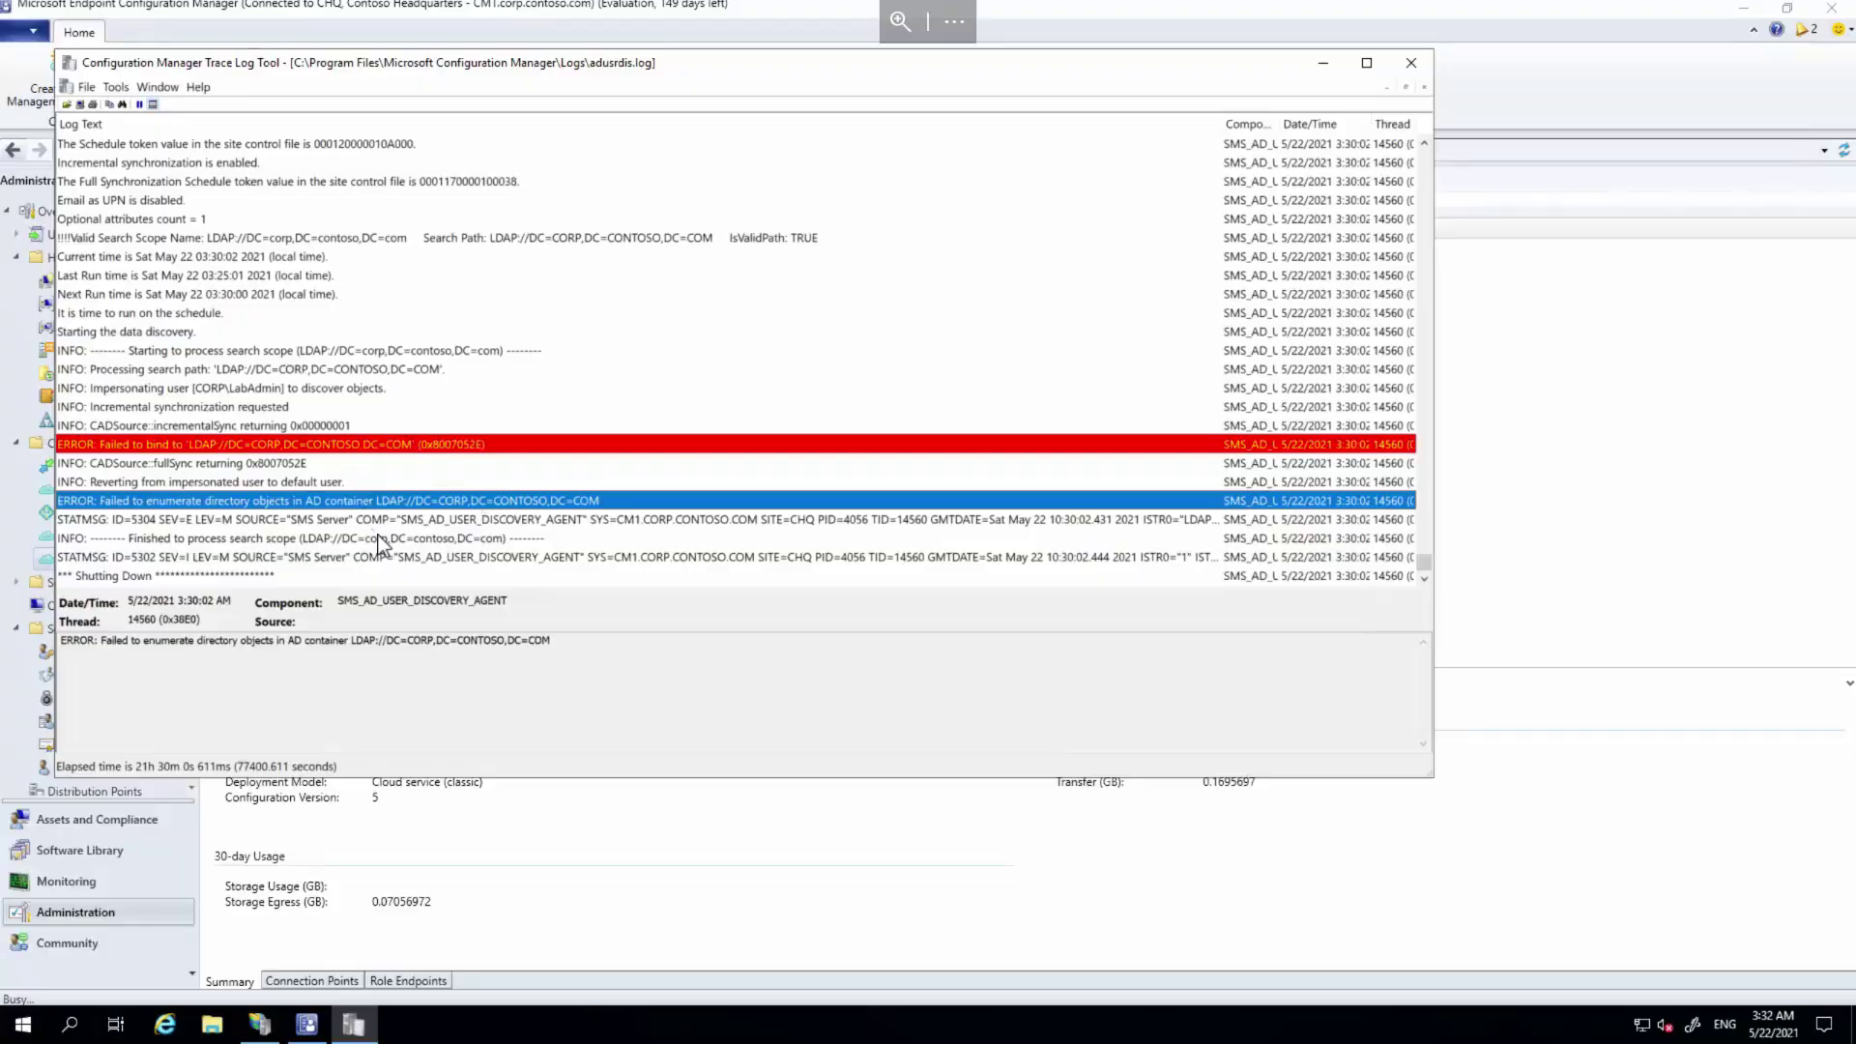
click(438, 519)
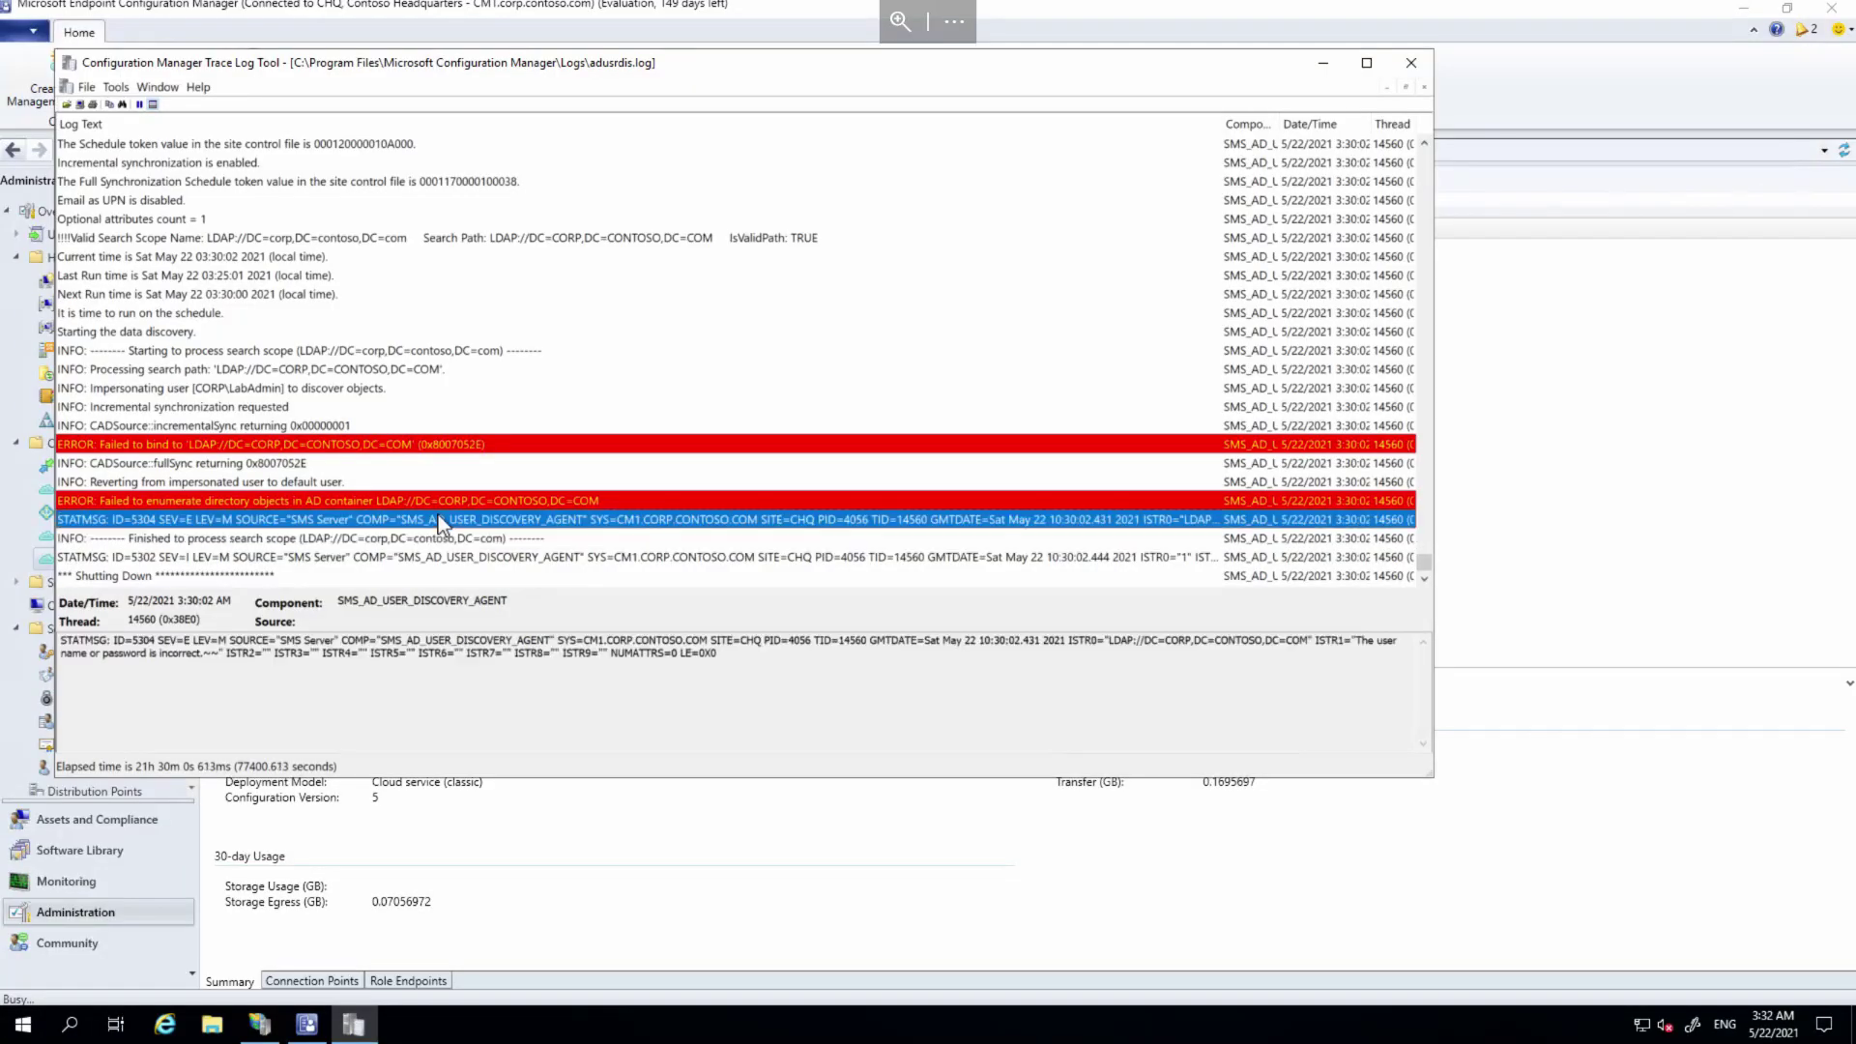
Move the log viewer aside and close the CMG connection analyzer
mouse_move(988, 72)
mouse_down()
mouse_move(1255, 106)
mouse_move(1215, 106)
mouse_up()
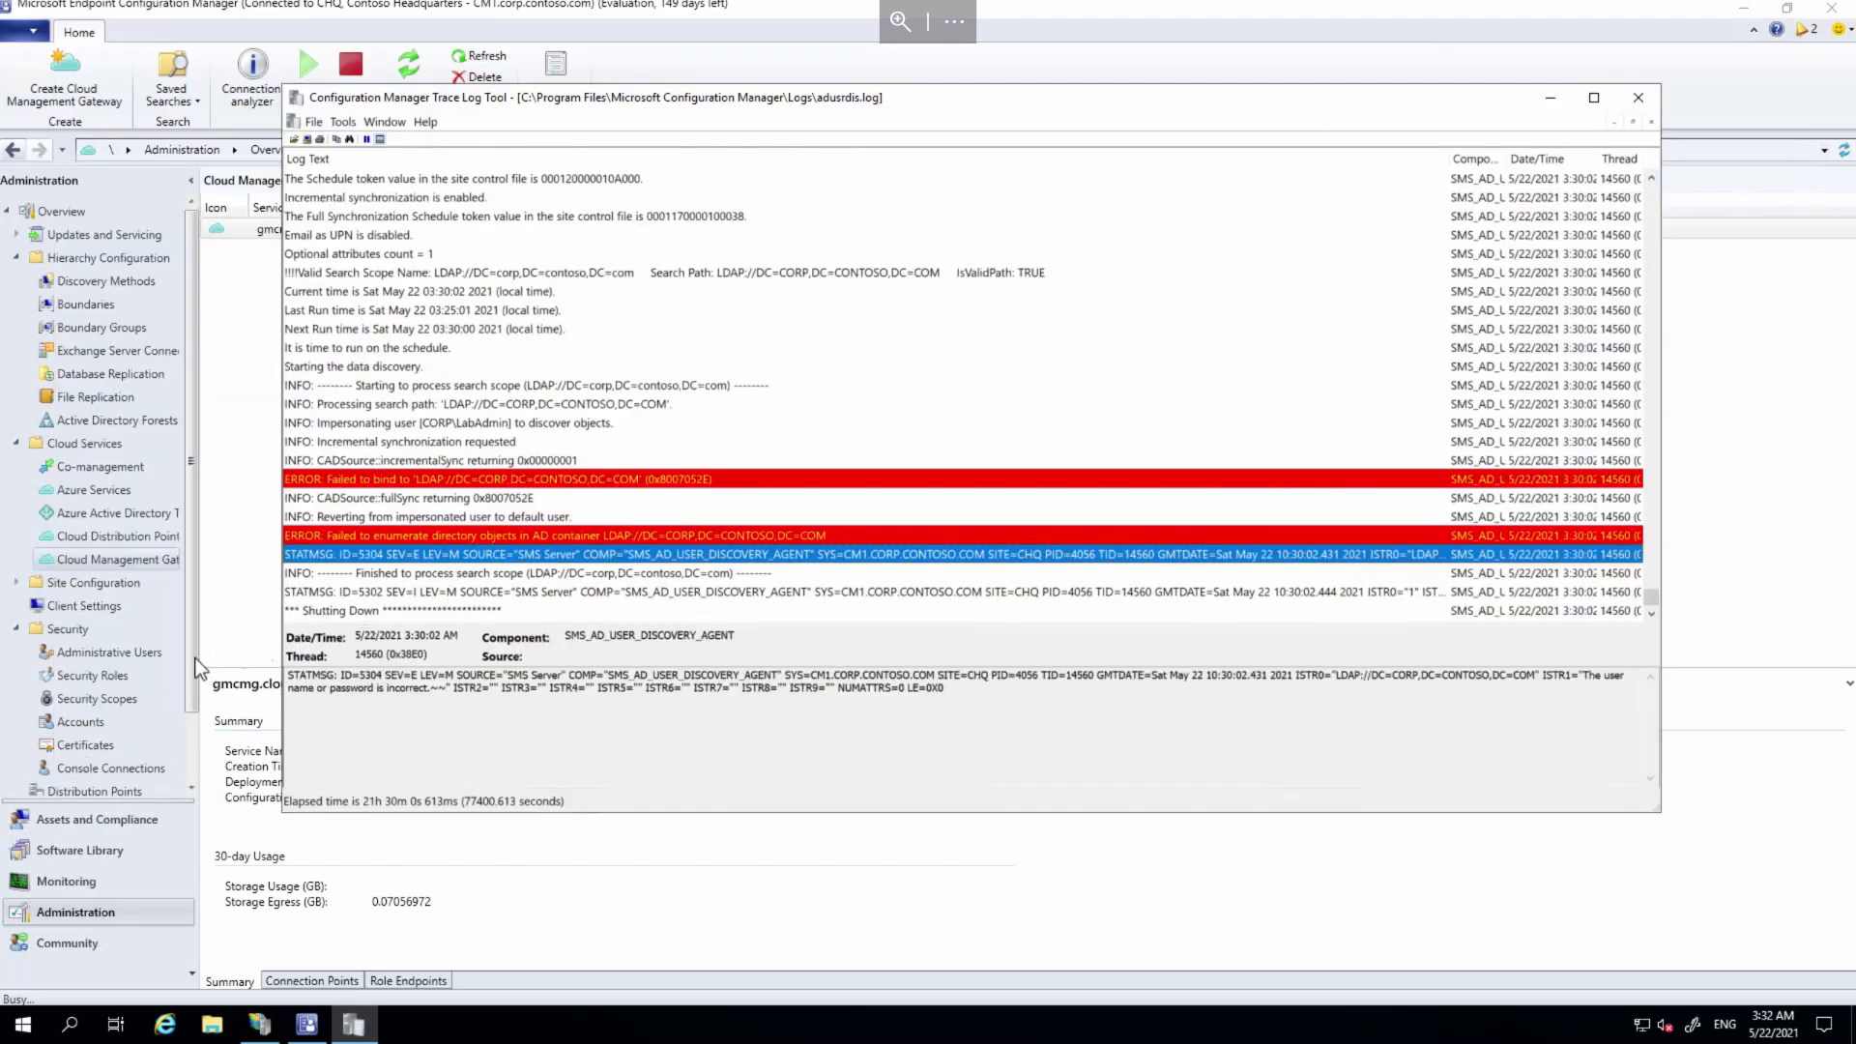
click(101, 715)
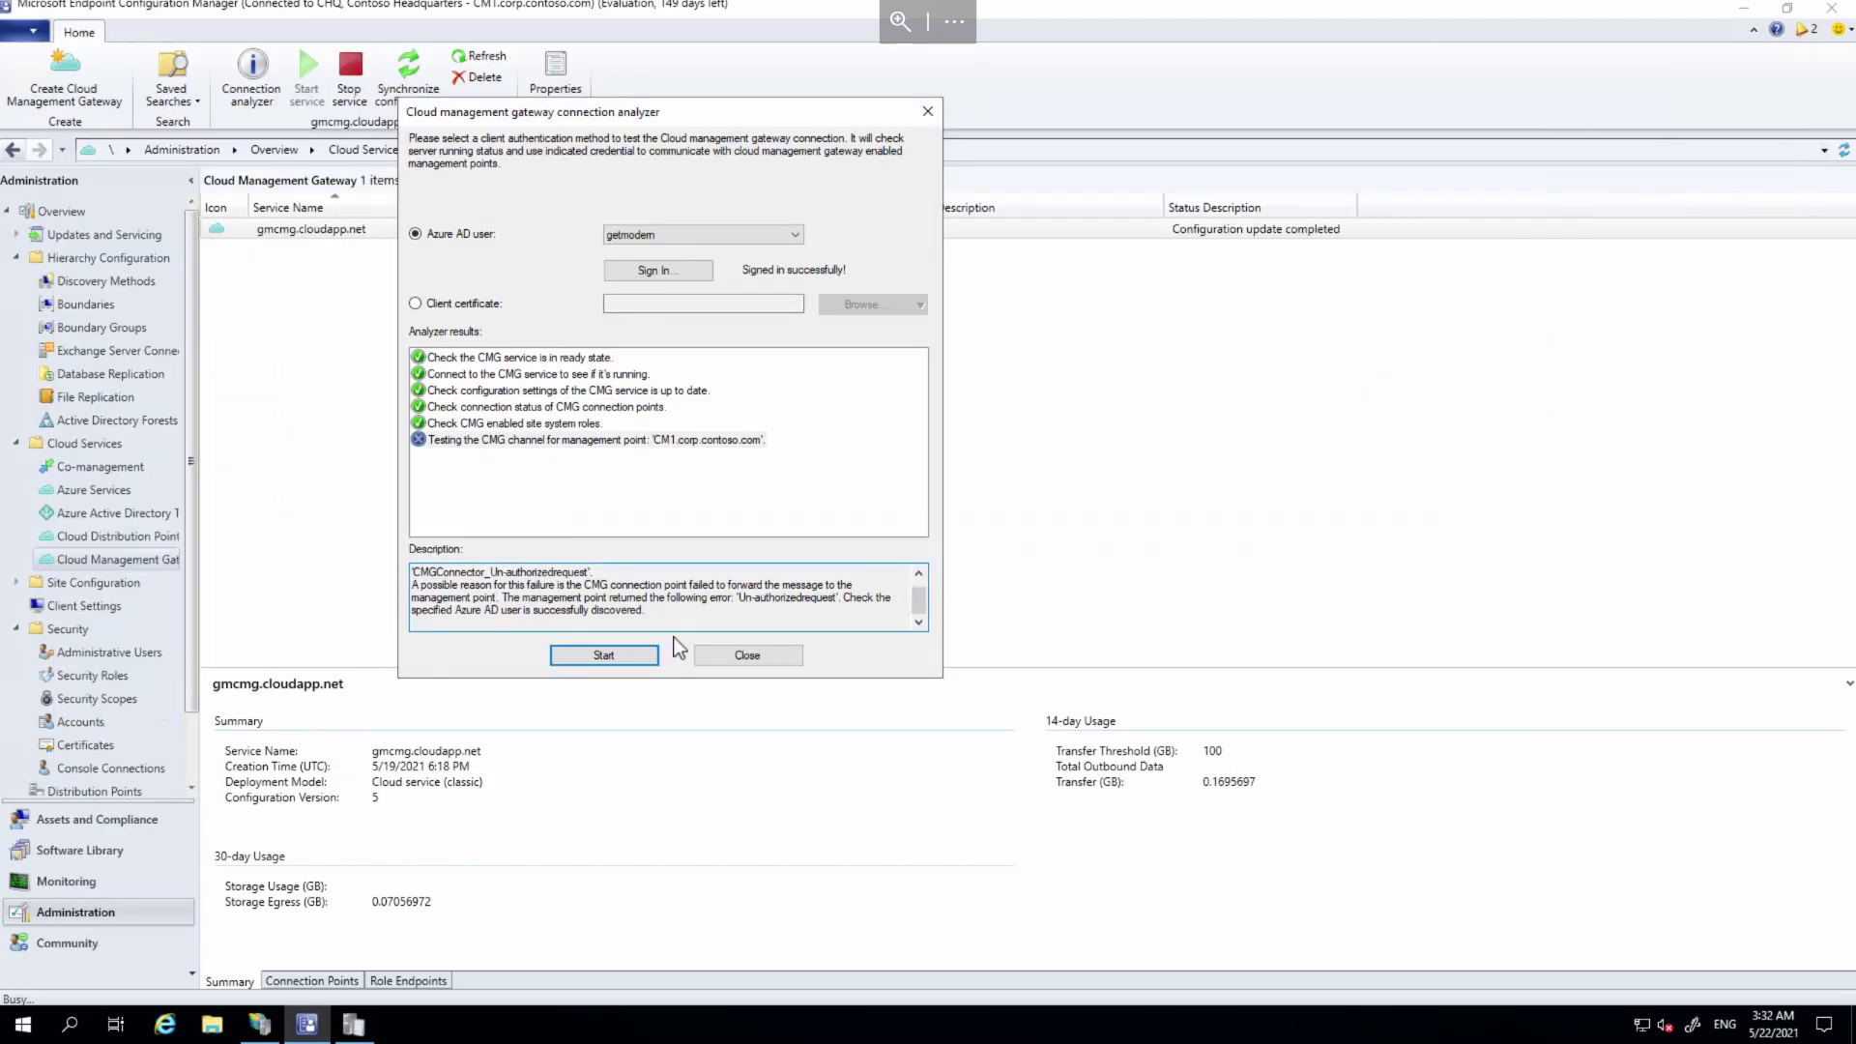
click(757, 653)
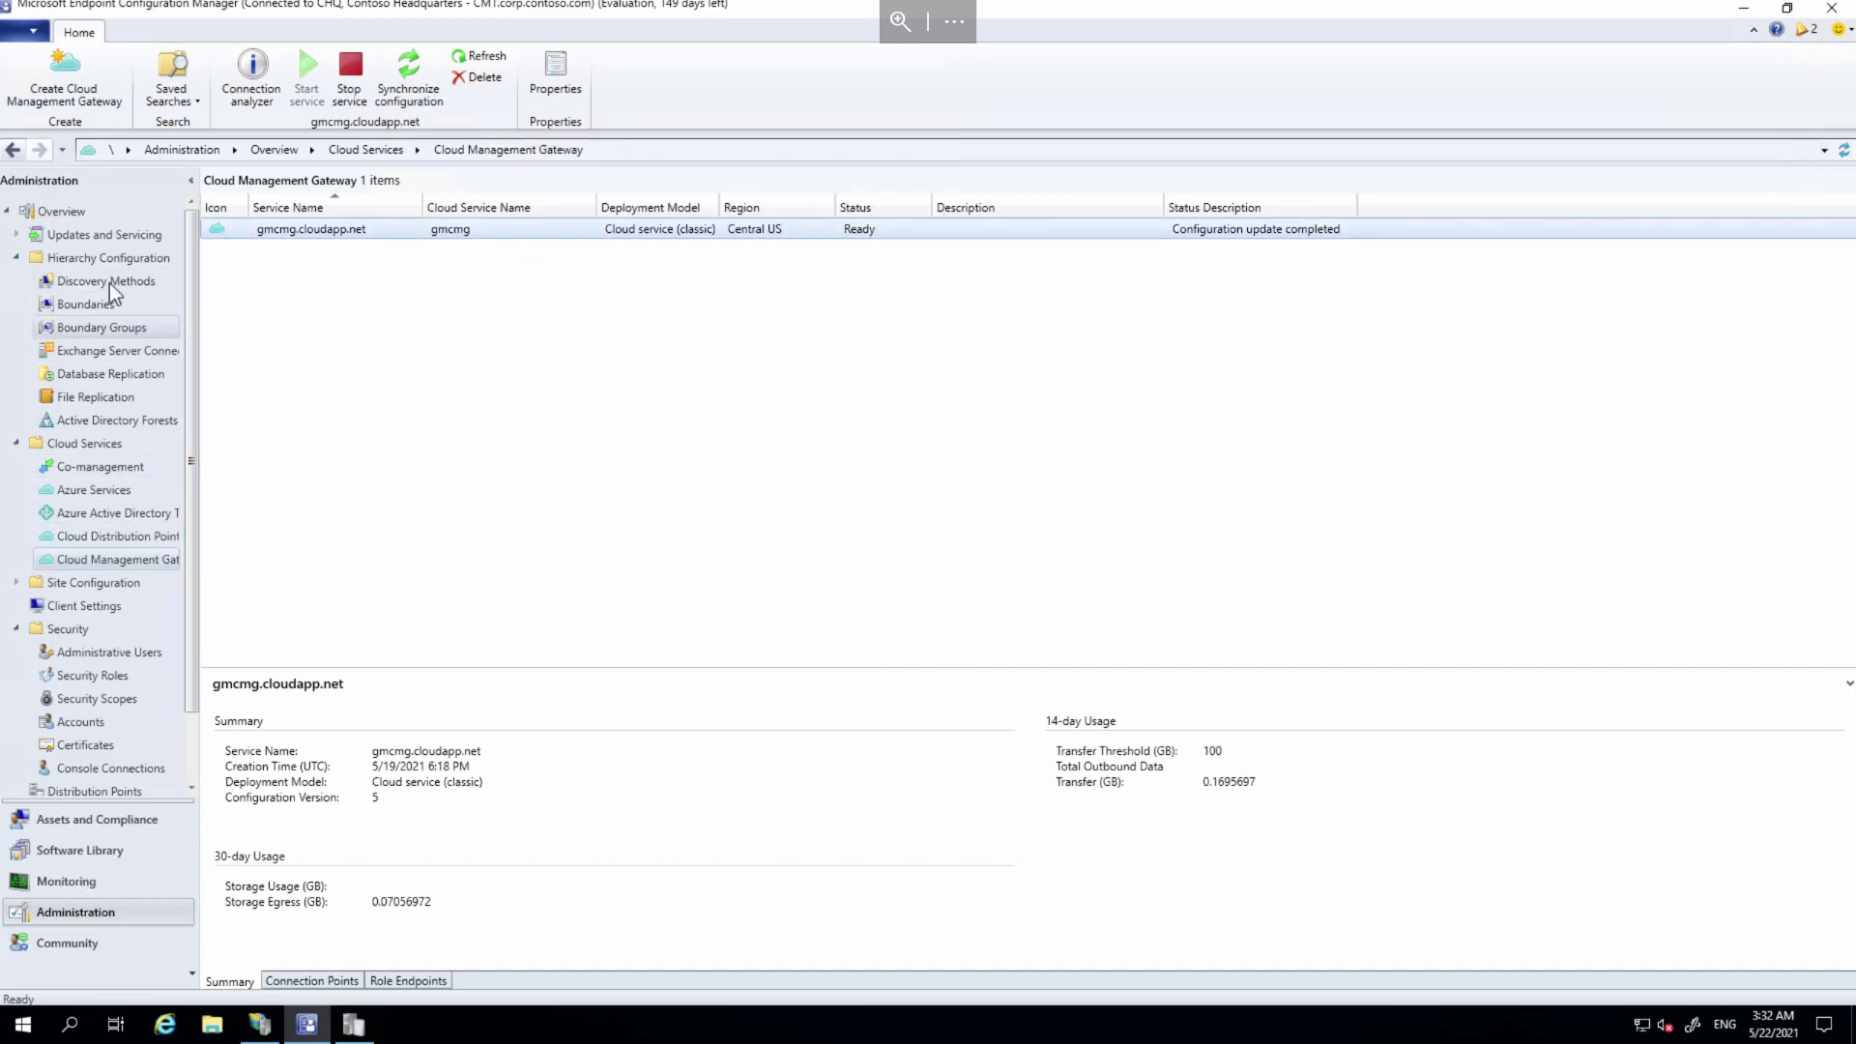
Open the properties of Active Directory User Discovery under Discovery Methods
click(145, 281)
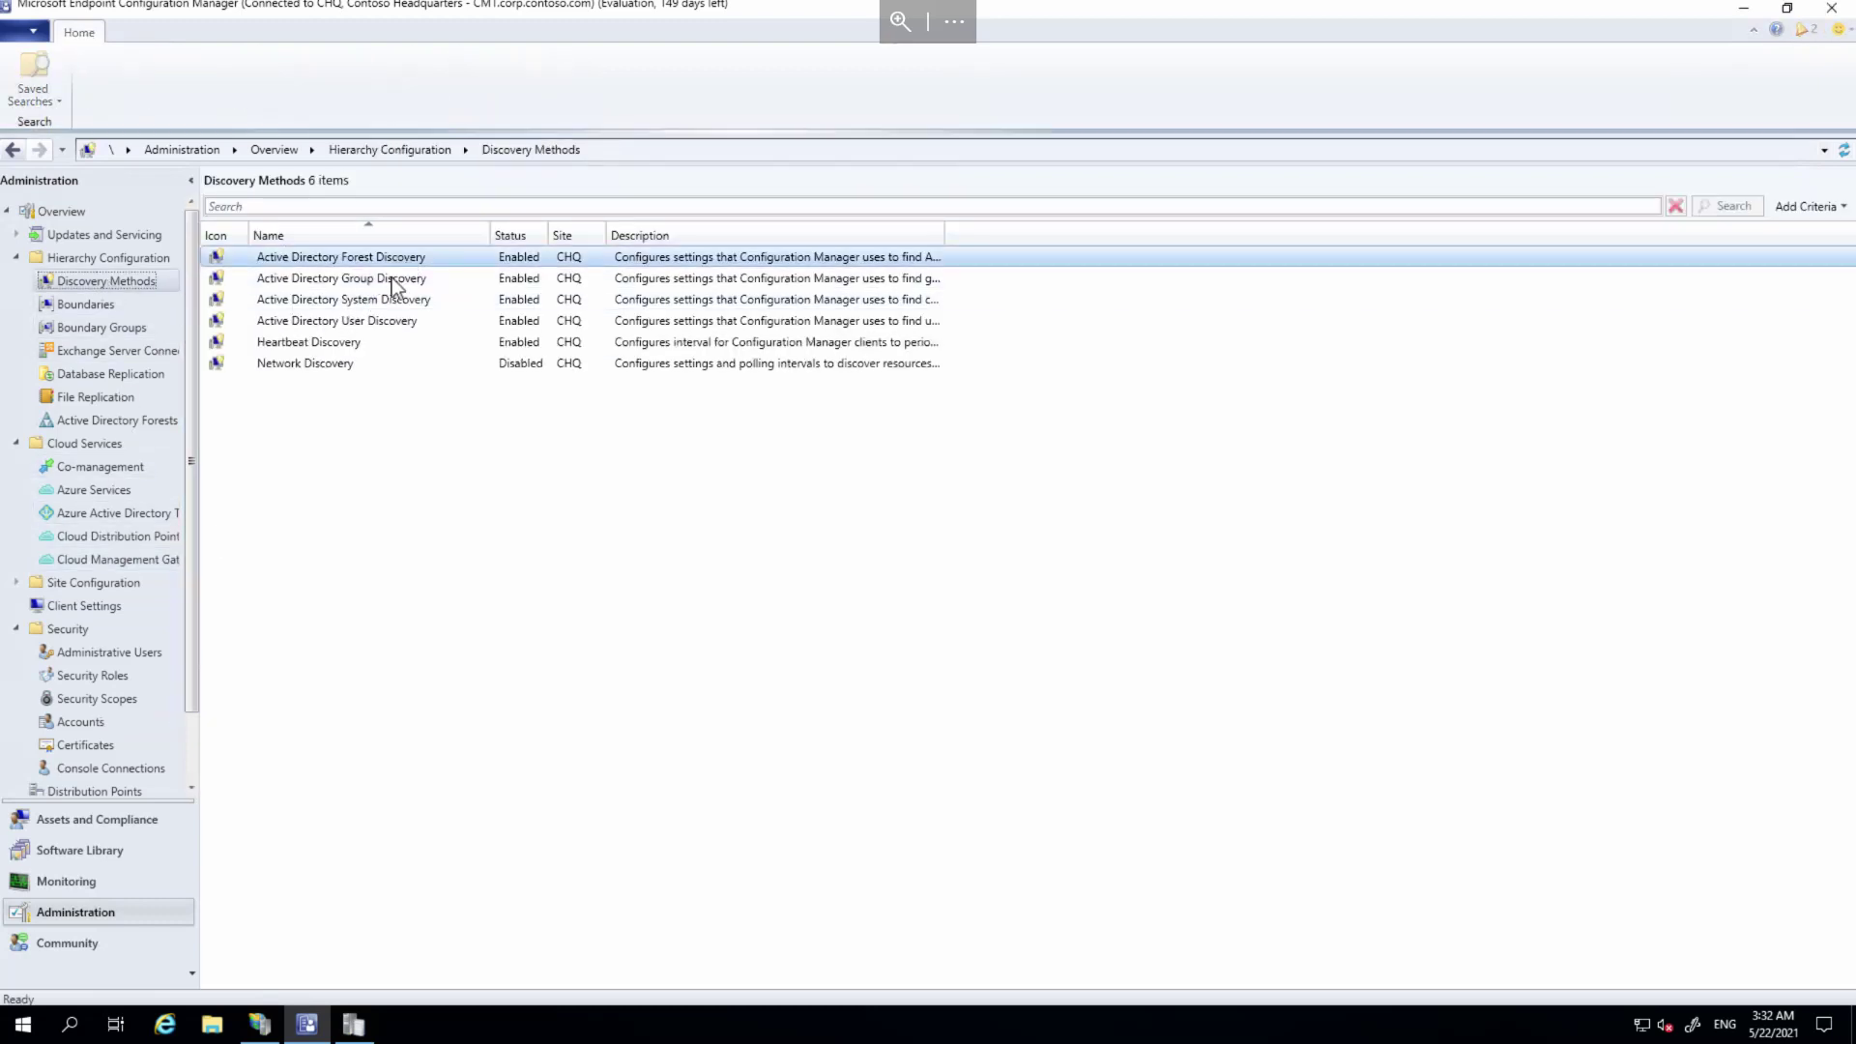
click(368, 322)
right_click(381, 324)
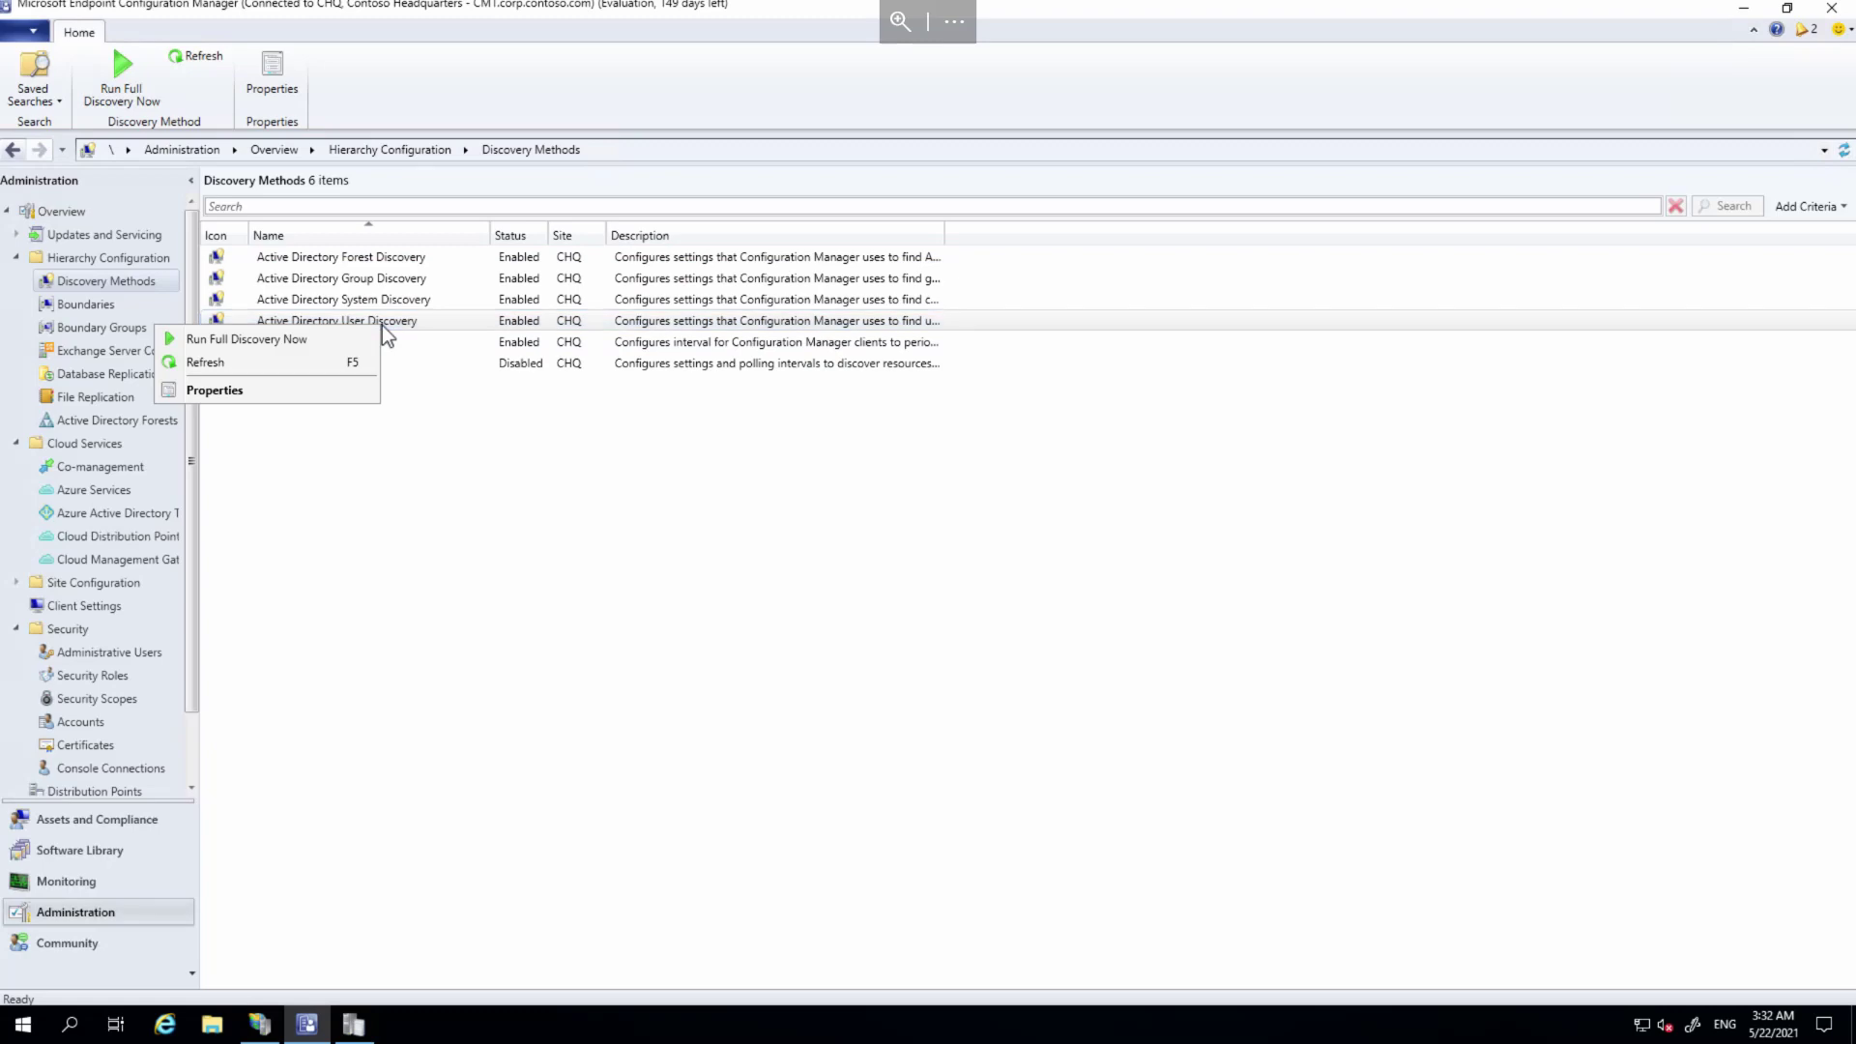
click(290, 391)
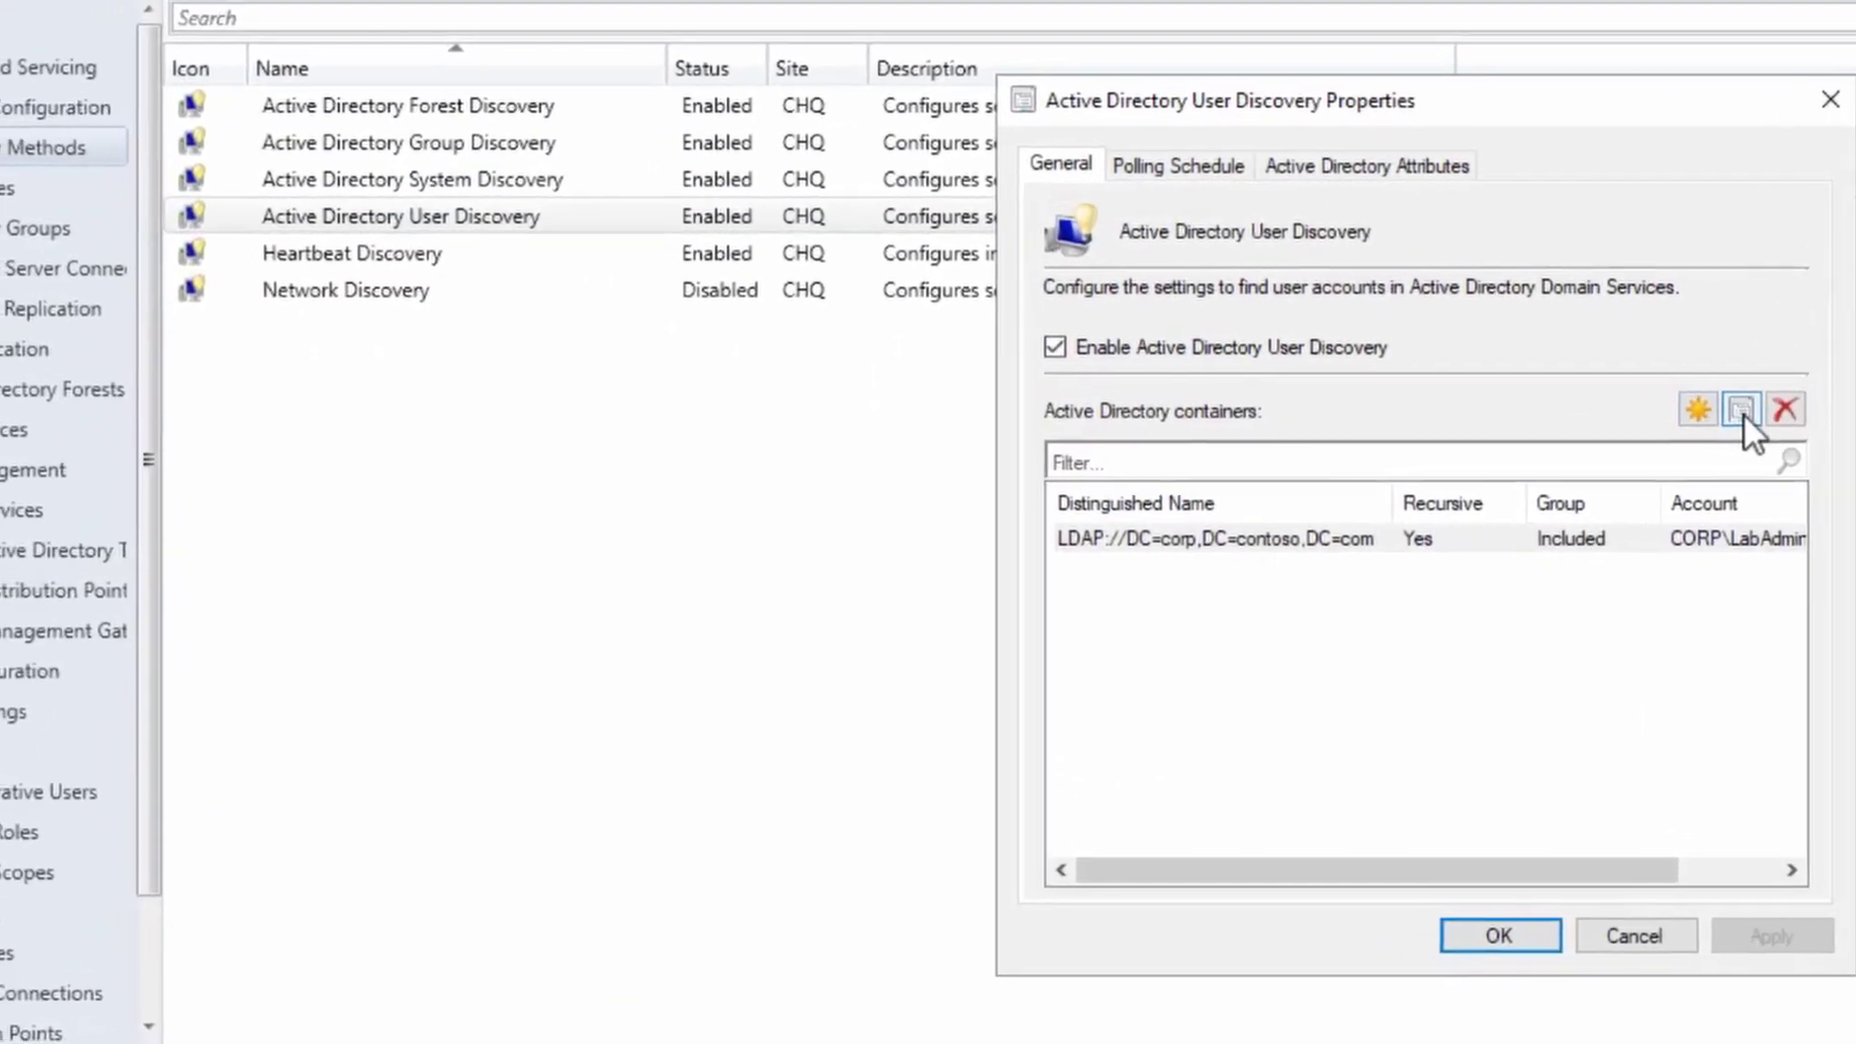
Check which account the LDAP container uses for discovery, then close the properties with OK
click(1109, 432)
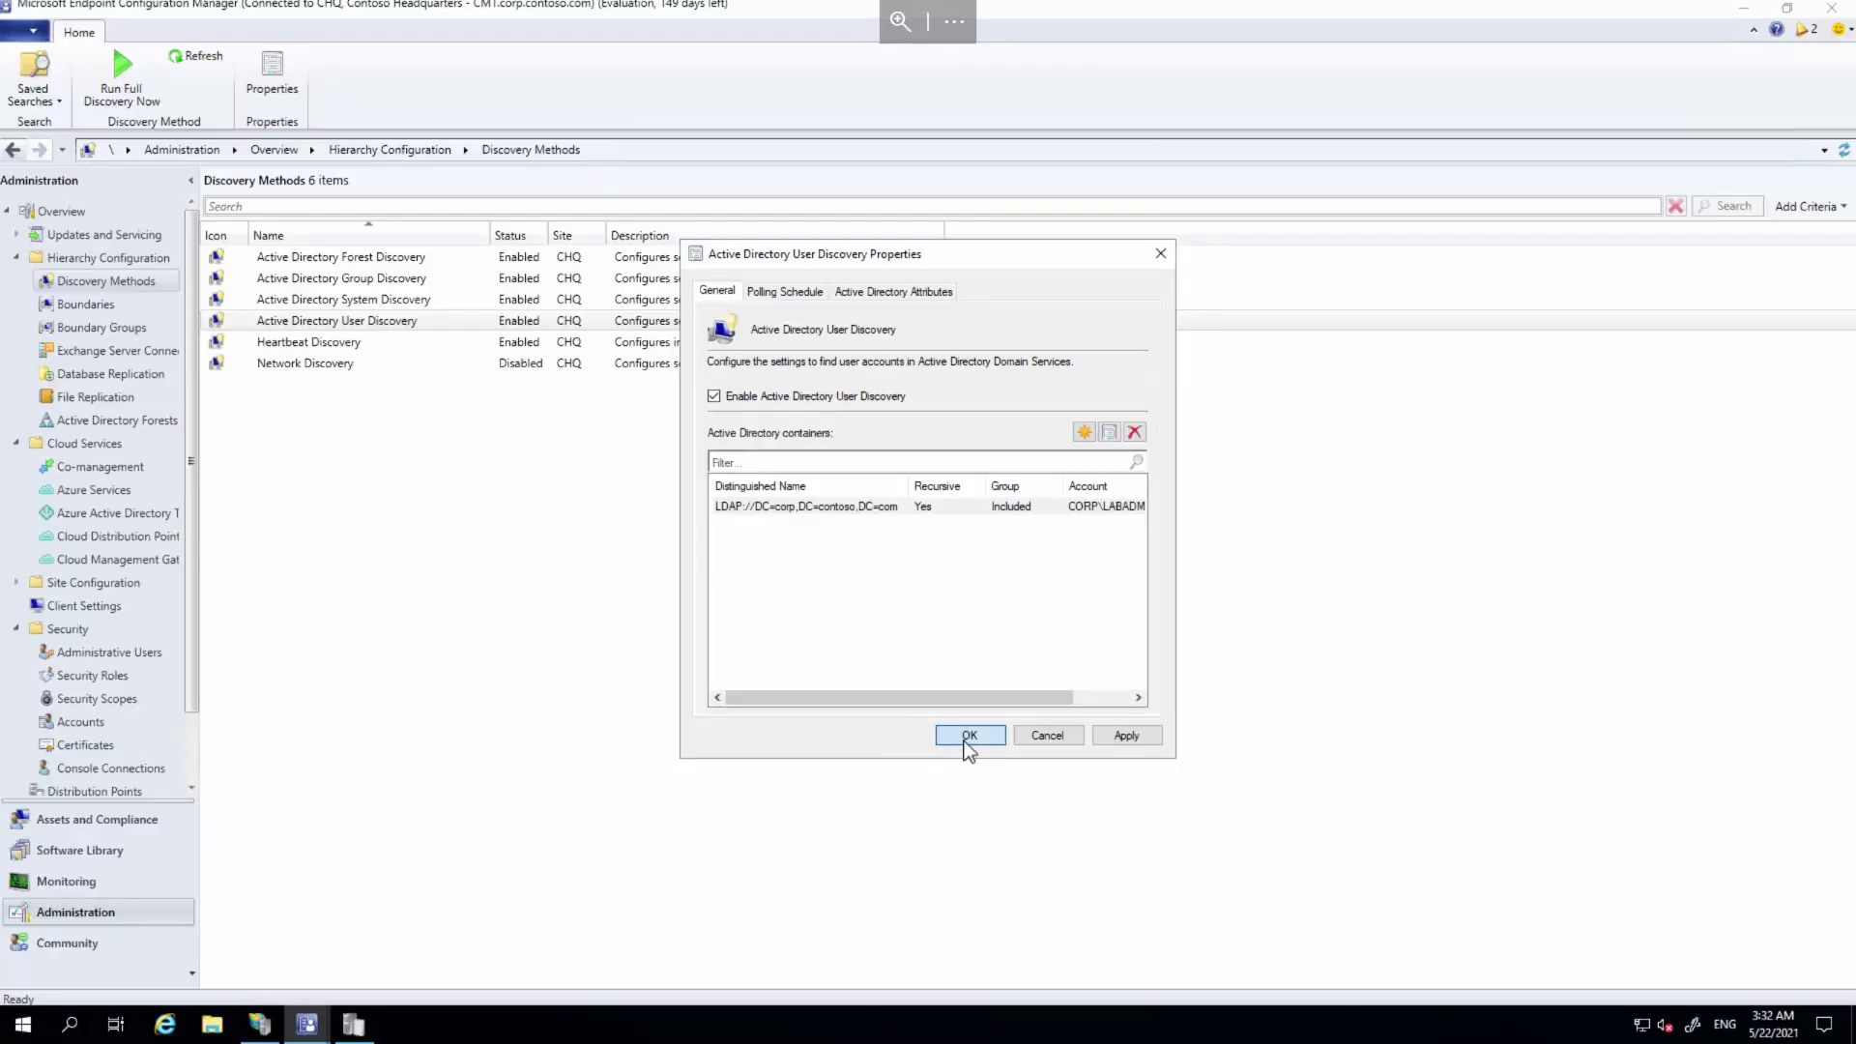
click(966, 737)
click(77, 723)
Re-enter the discovery account's password in both the password and confirm fields
right_click(321, 301)
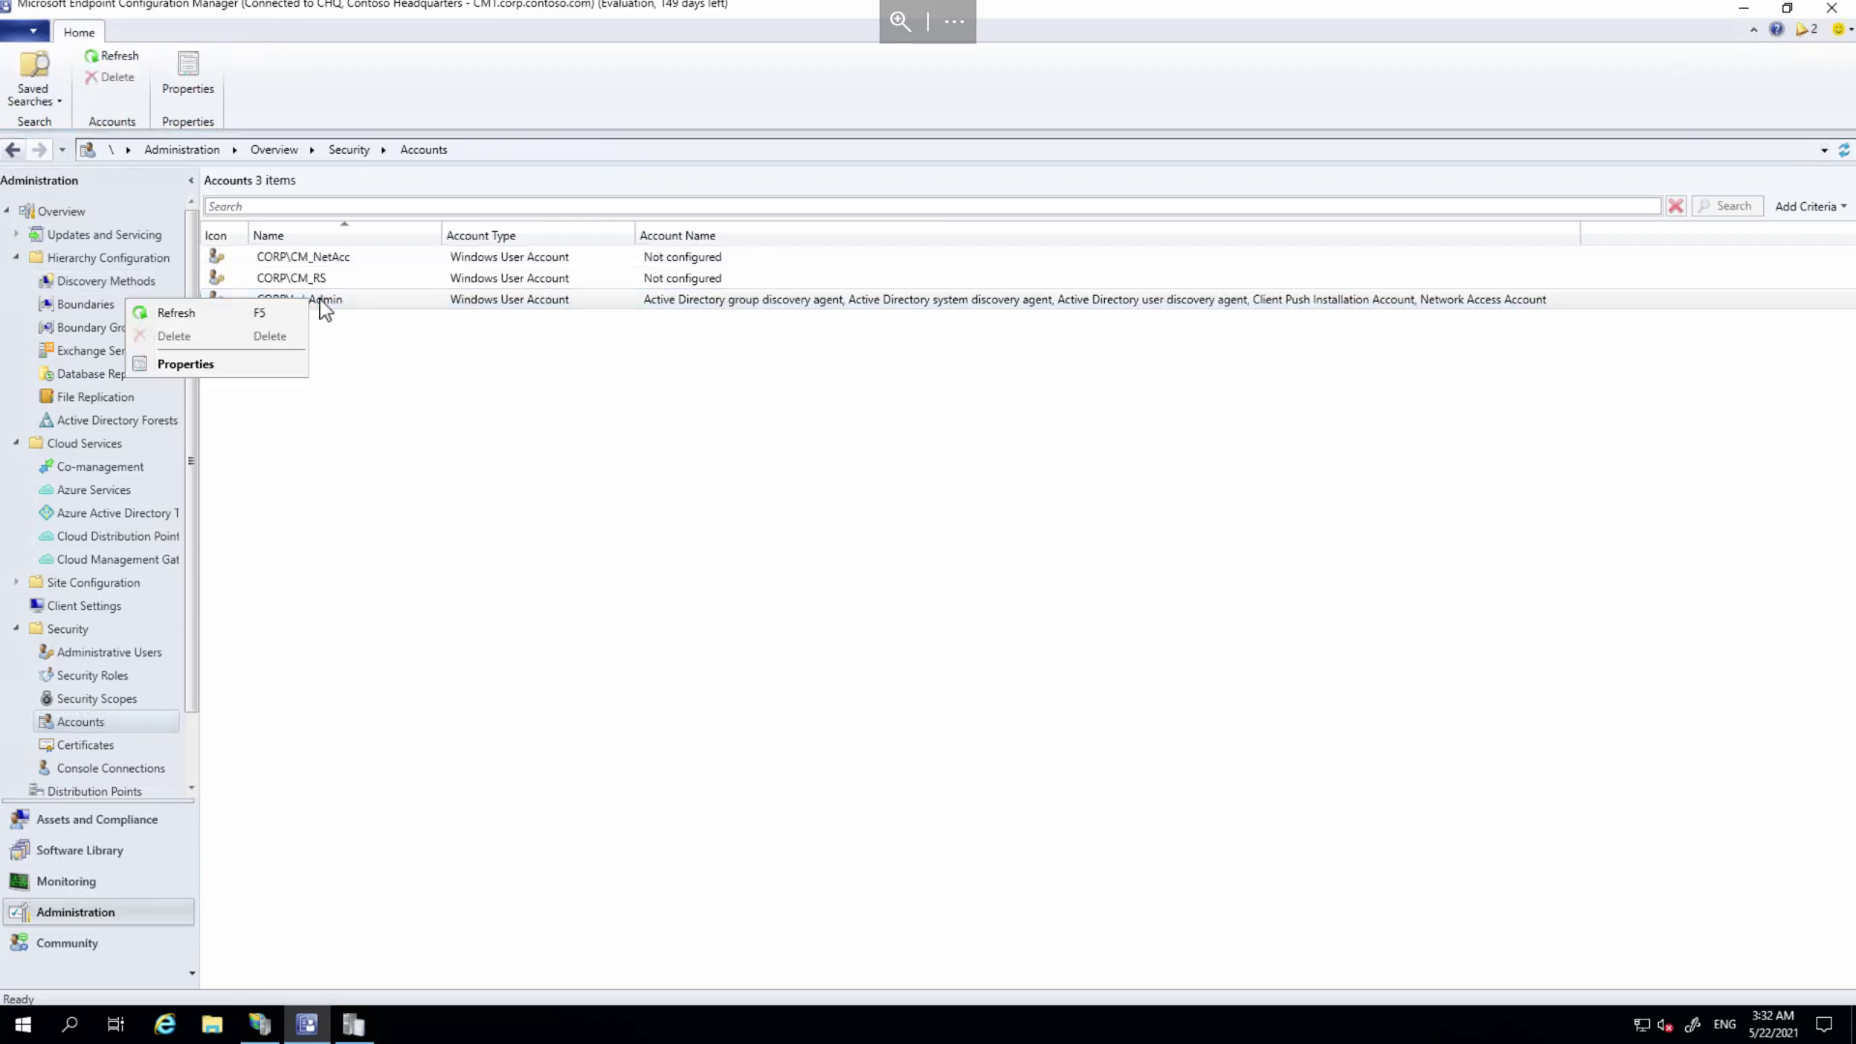
click(223, 364)
click(1111, 329)
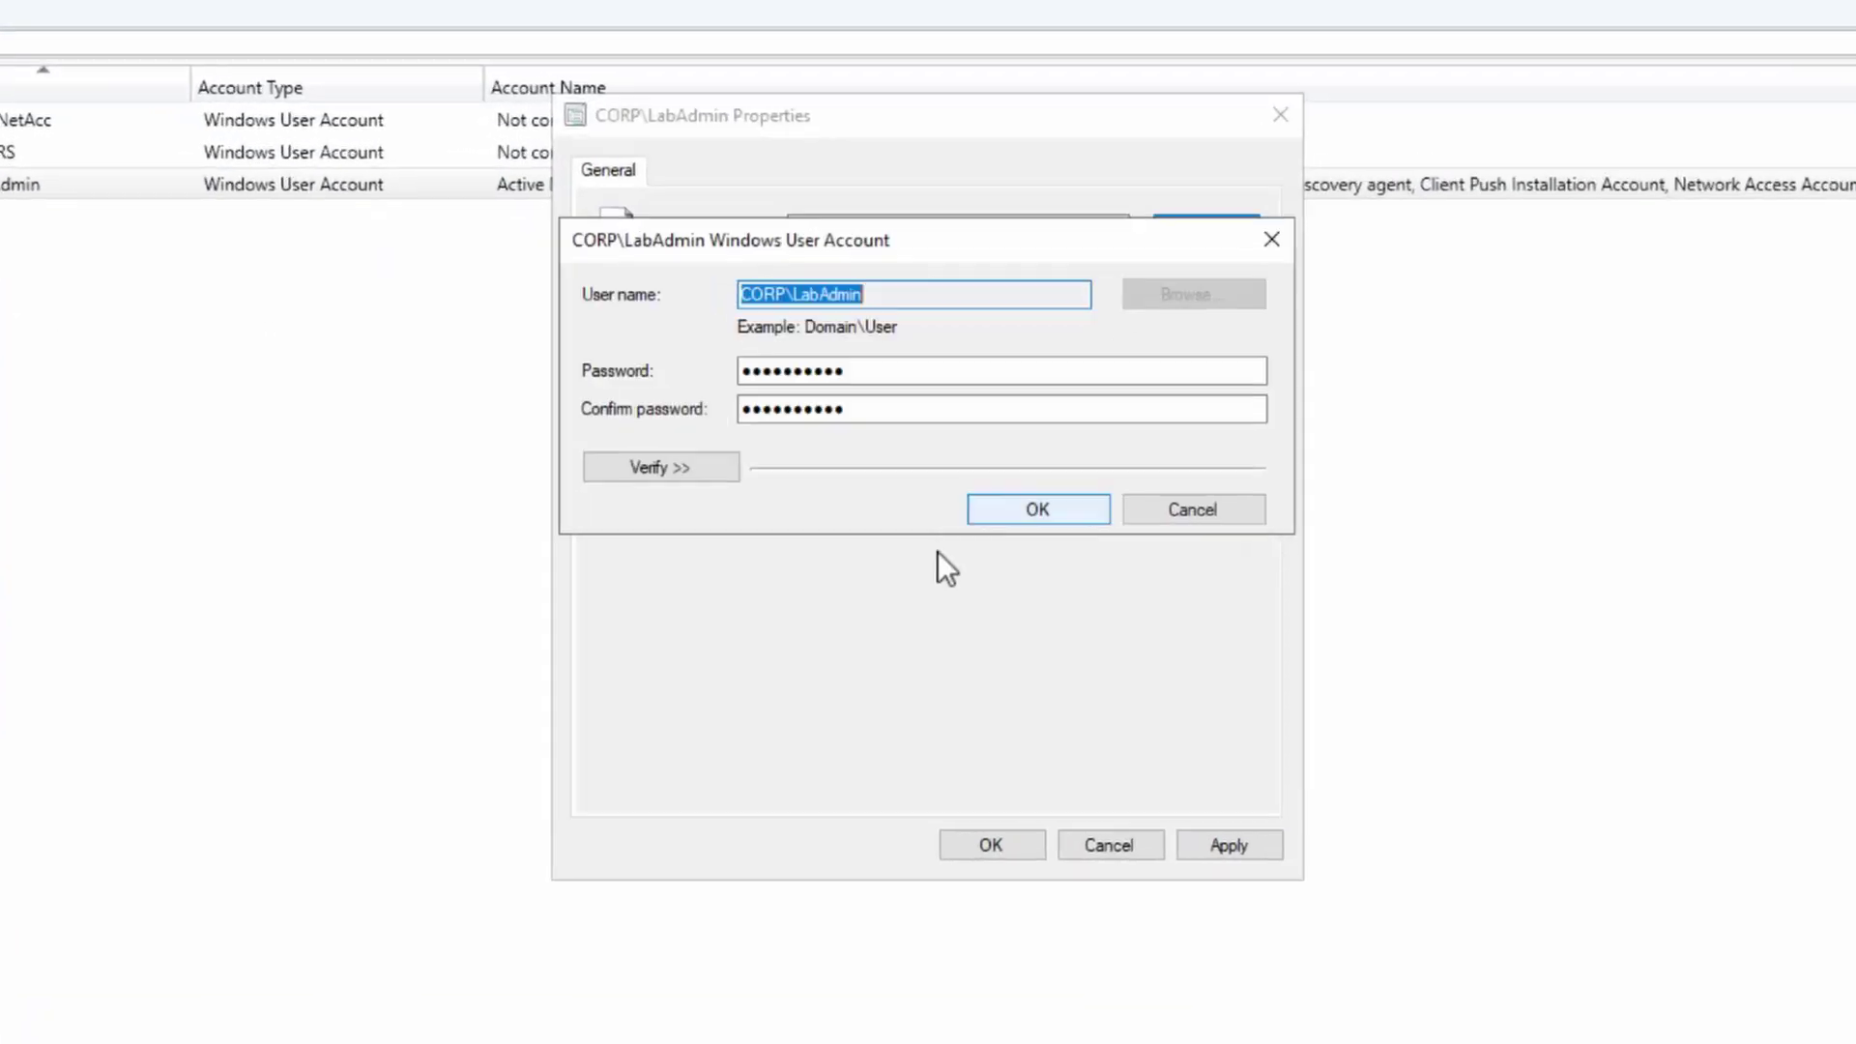
click(780, 497)
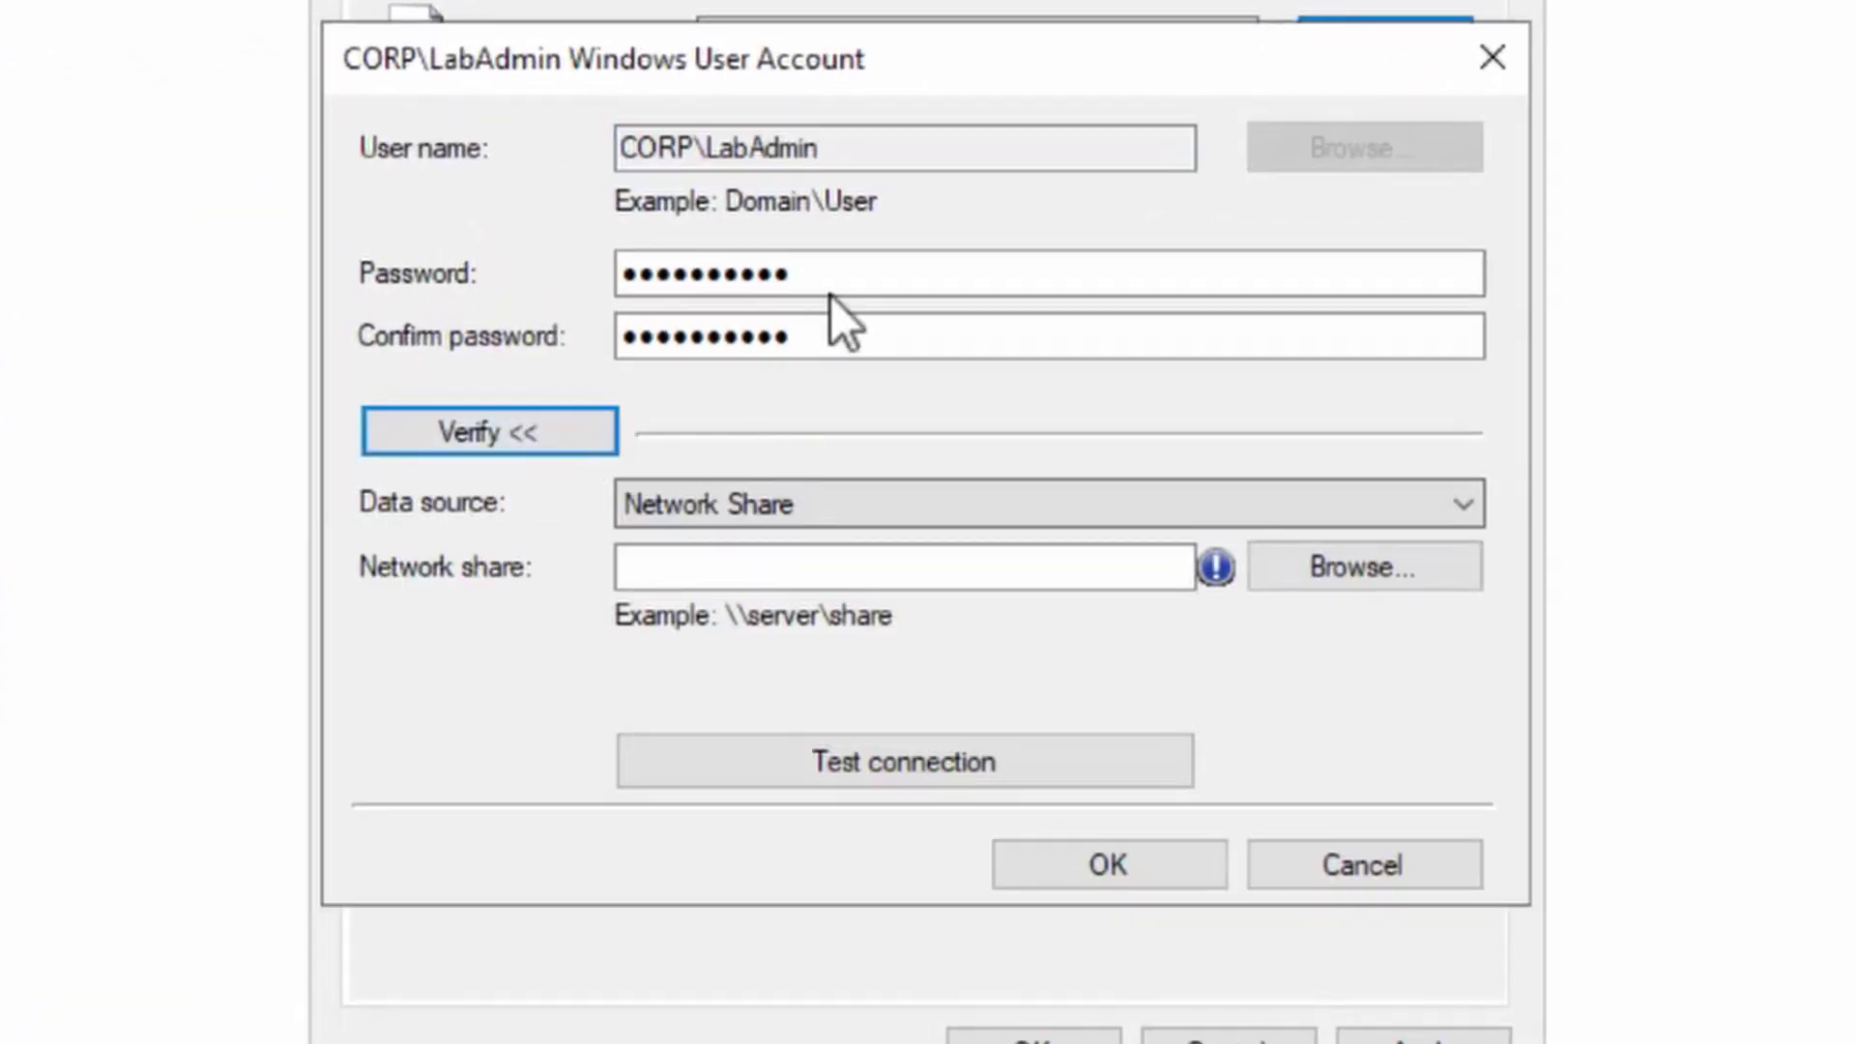
double_click(832, 288)
key(BackSpace)
key(BackSpace)
key(BackSpace)
key(Tab)
Verify the new credentials against the \\cm1\SMS_CHQ share and save the account
click(755, 570)
text(\\cm1\)
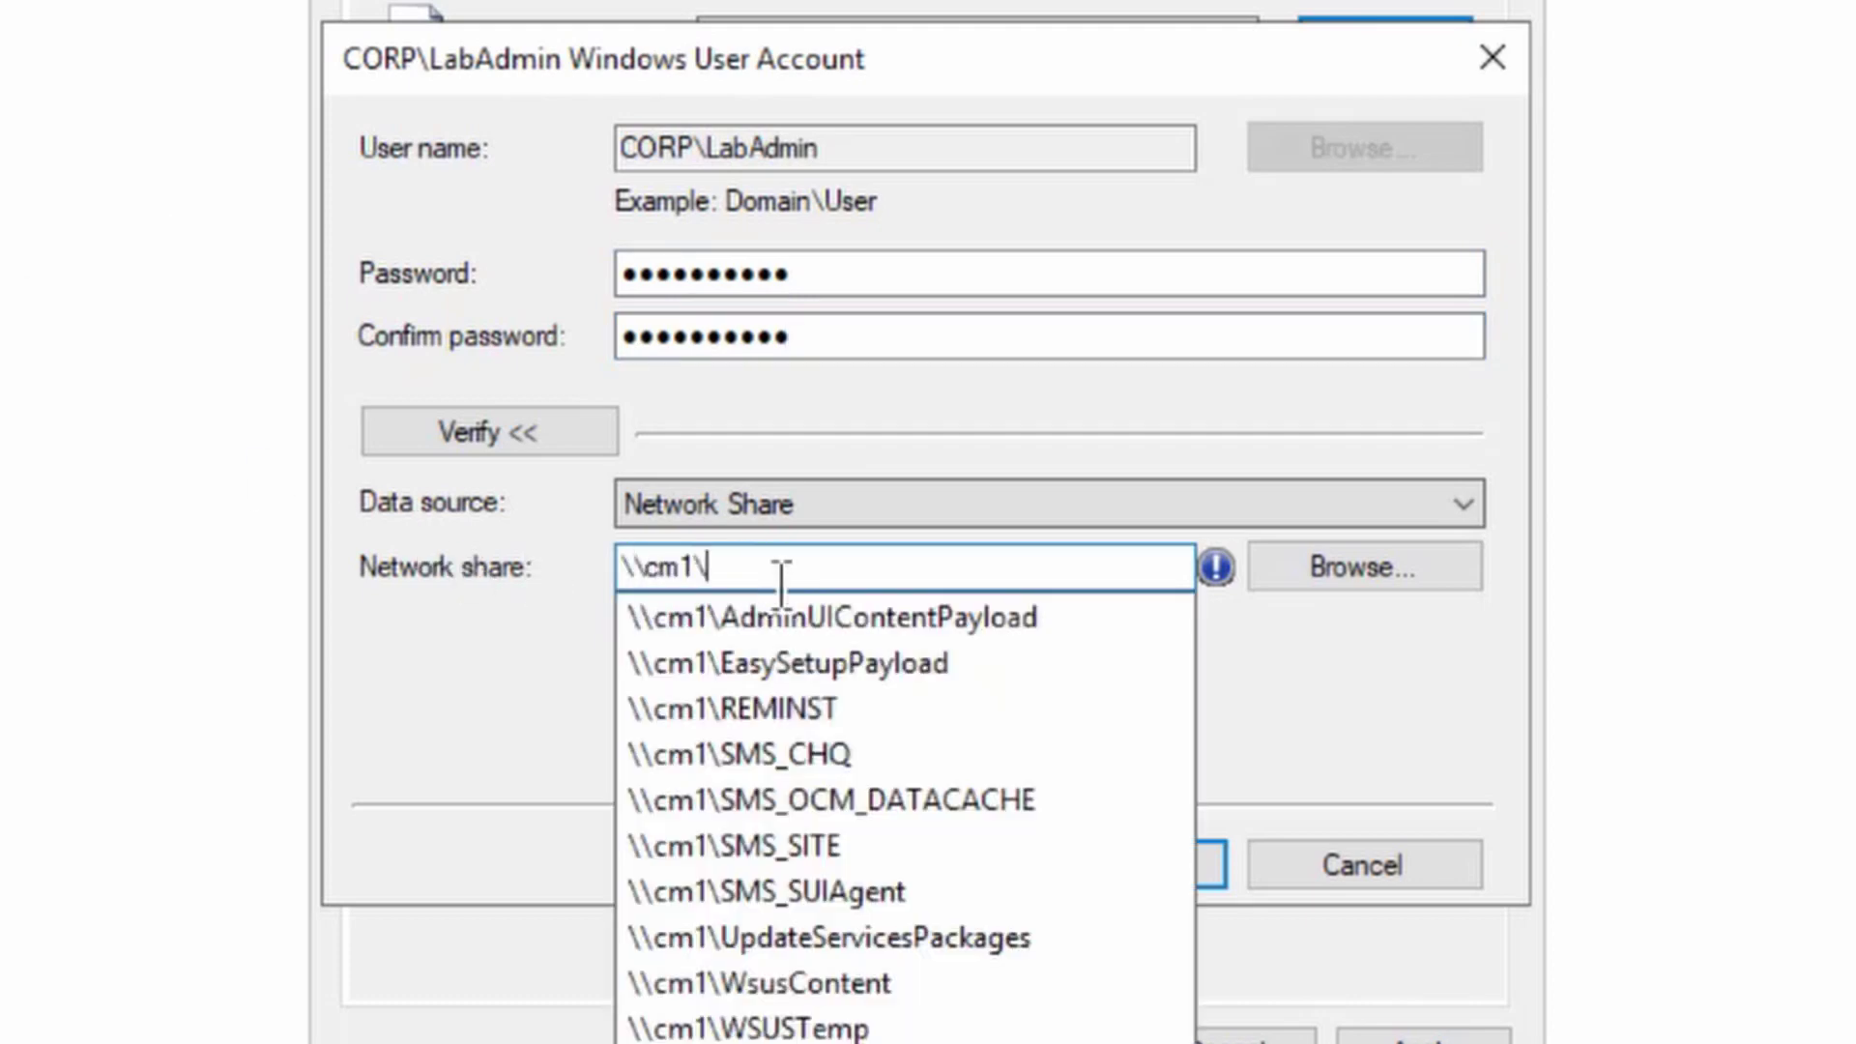
key(Tab)
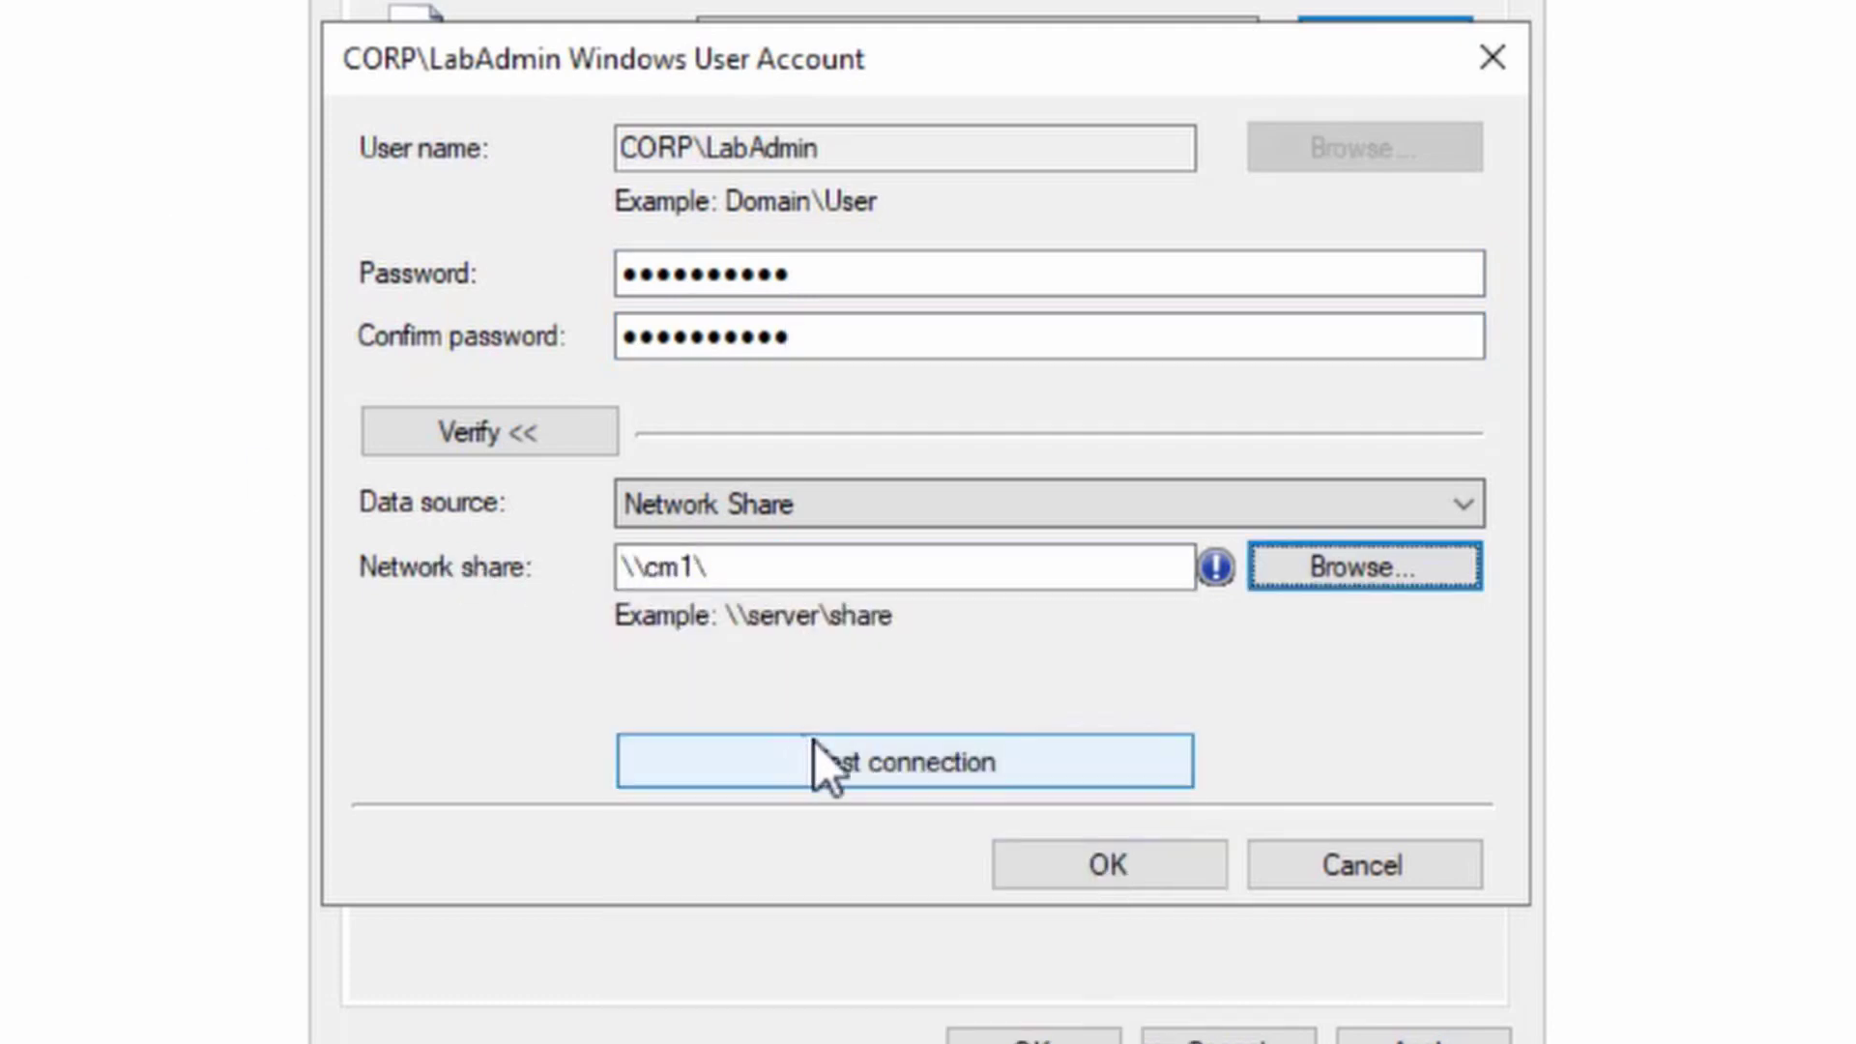
click(814, 740)
click(1102, 660)
click(984, 564)
key(BackSpace)
key(BackSpace)
text(\)
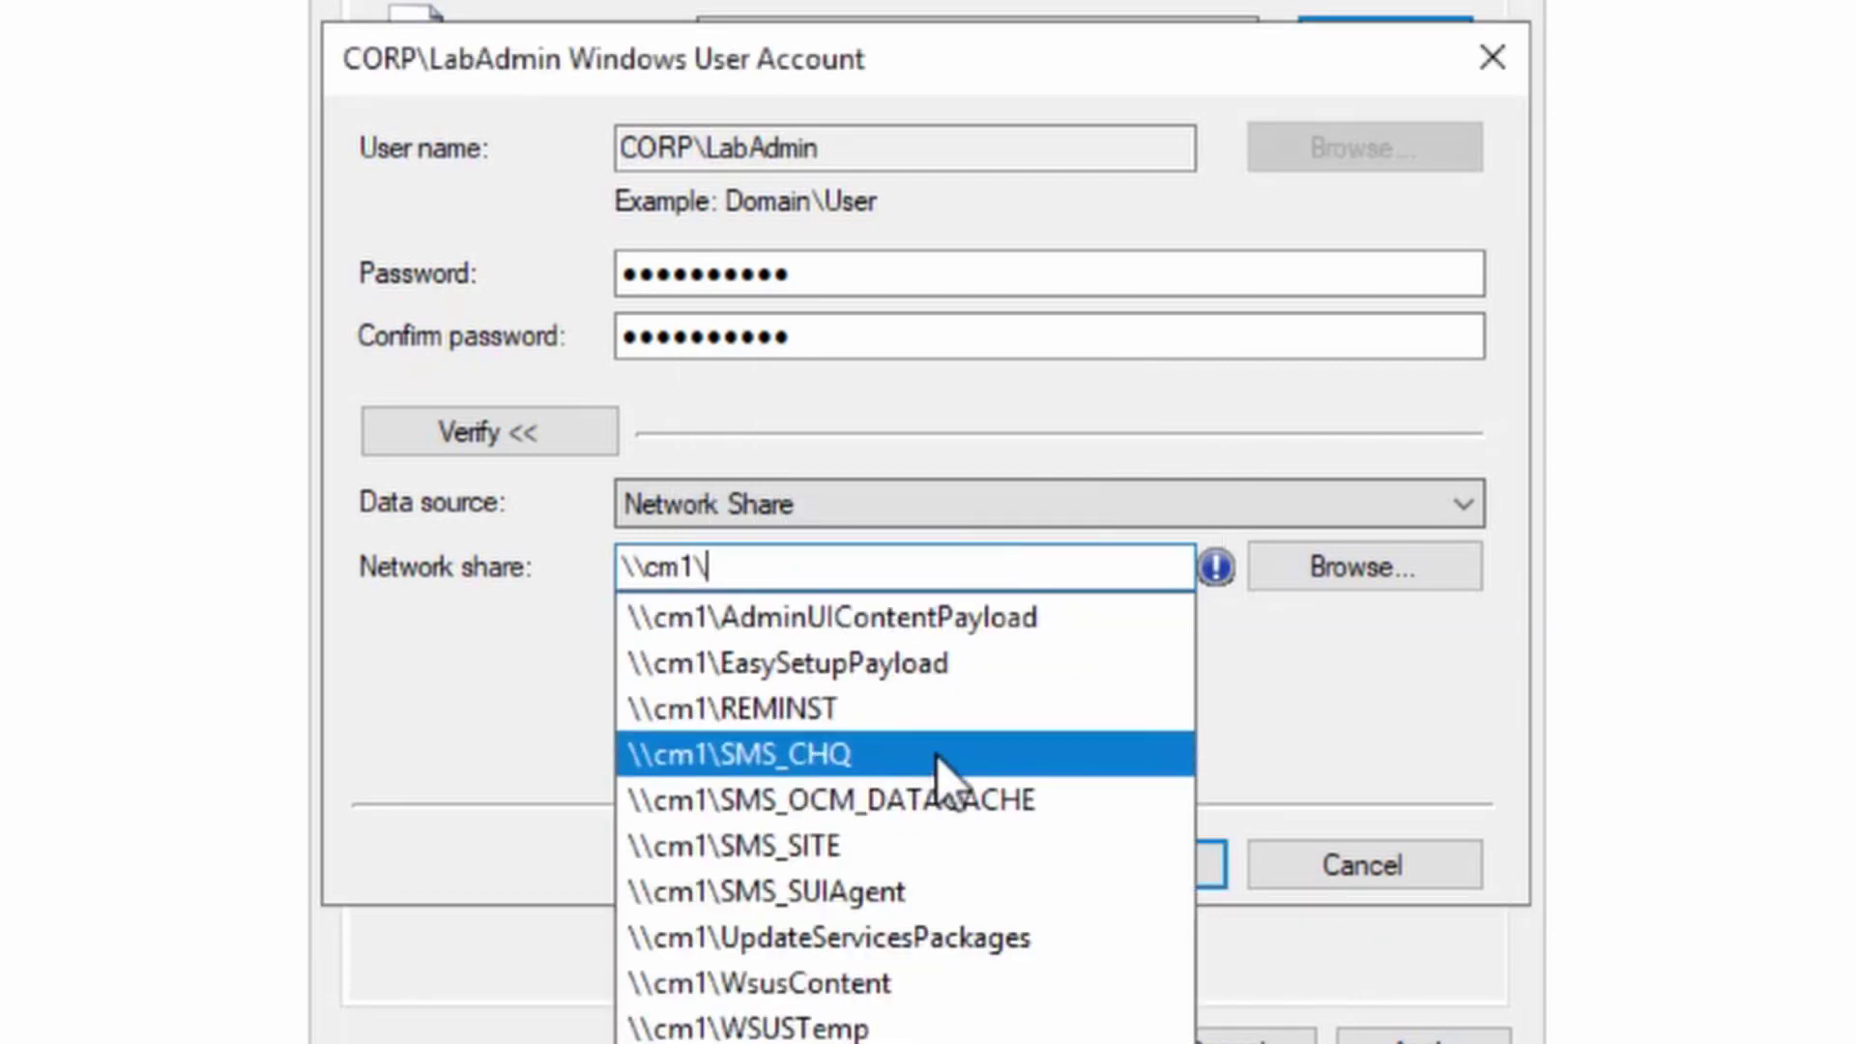
click(936, 757)
click(938, 758)
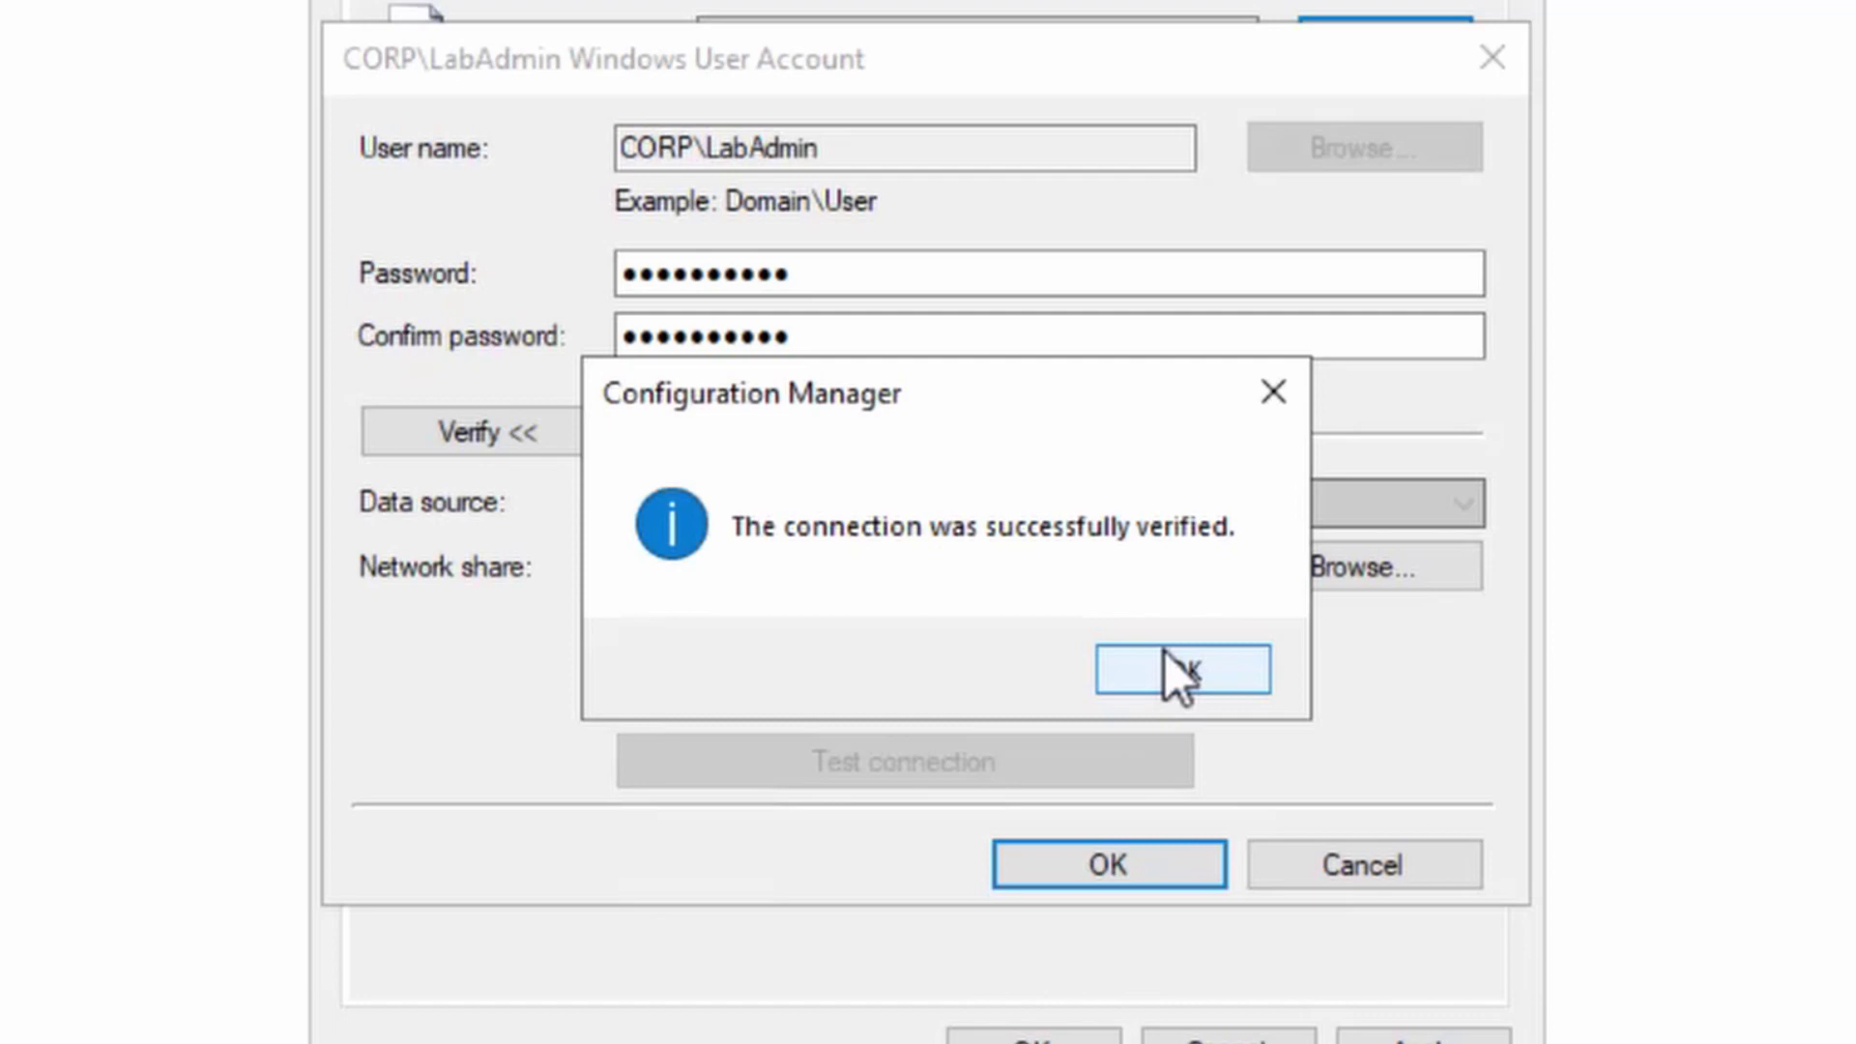
click(1166, 655)
click(1105, 860)
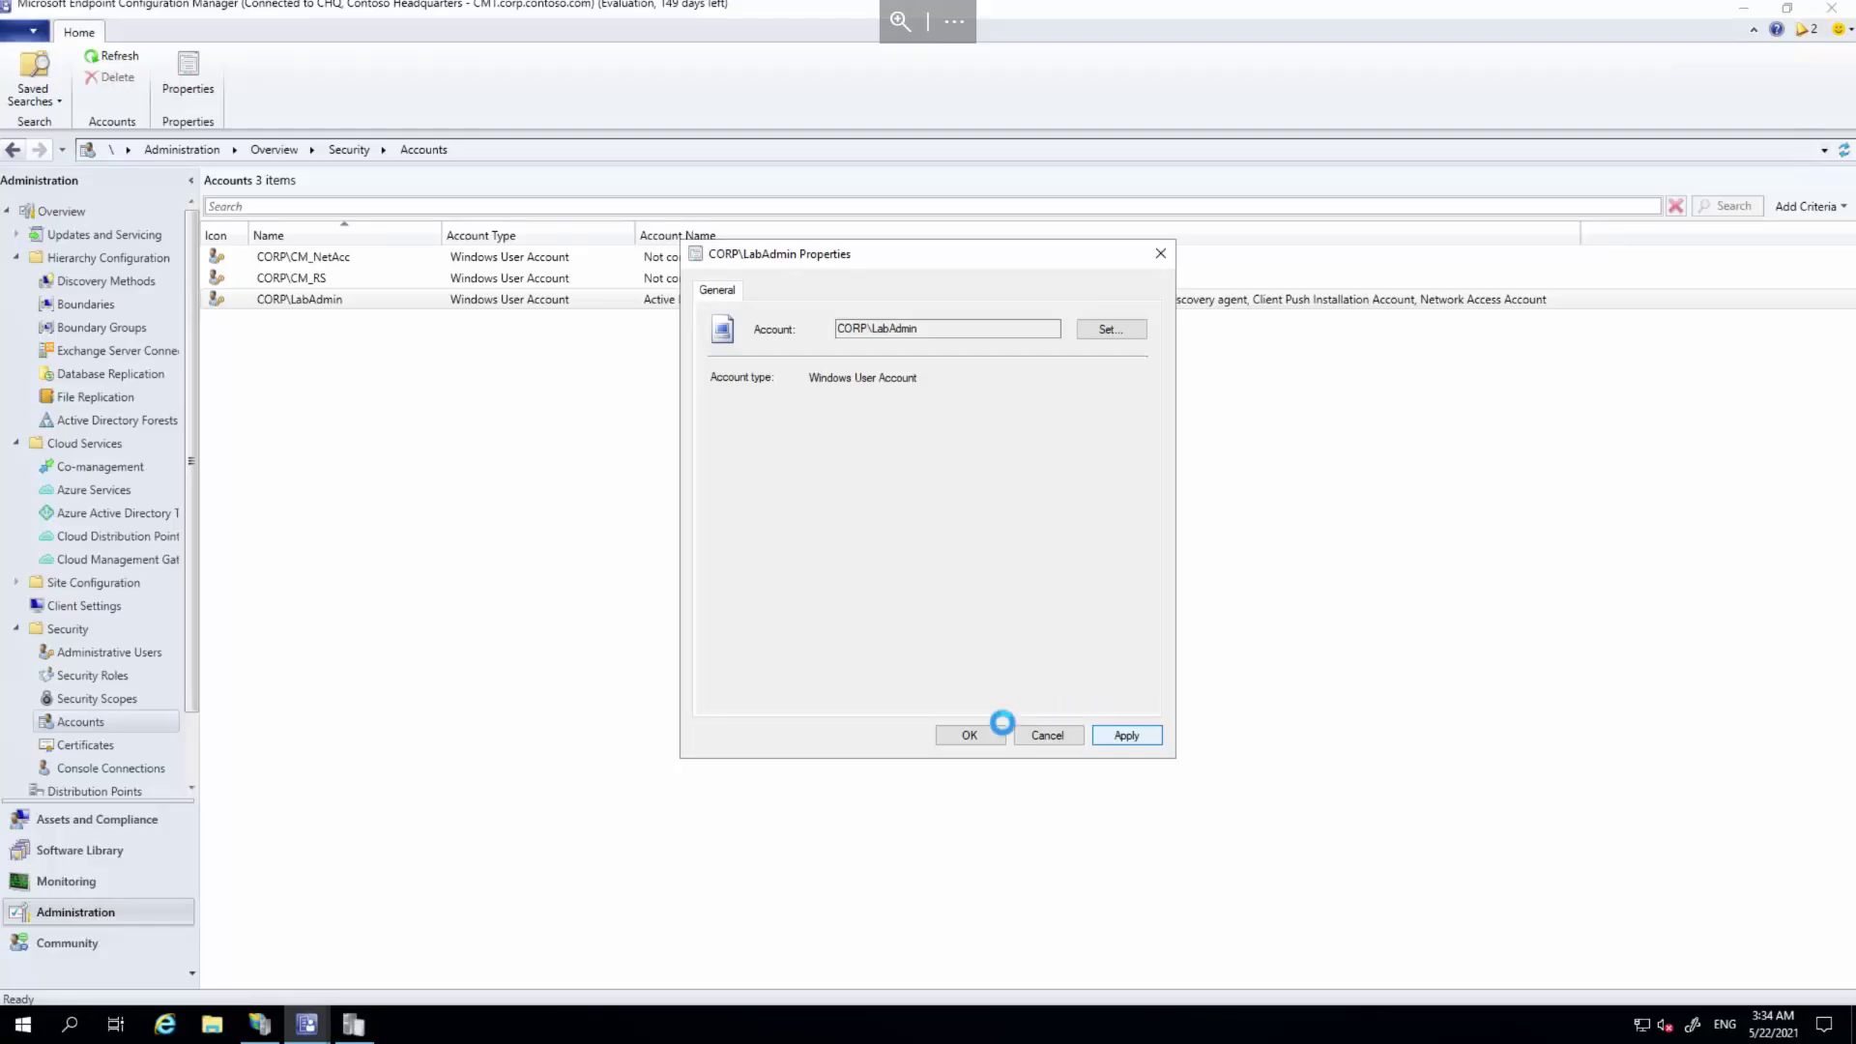
click(979, 737)
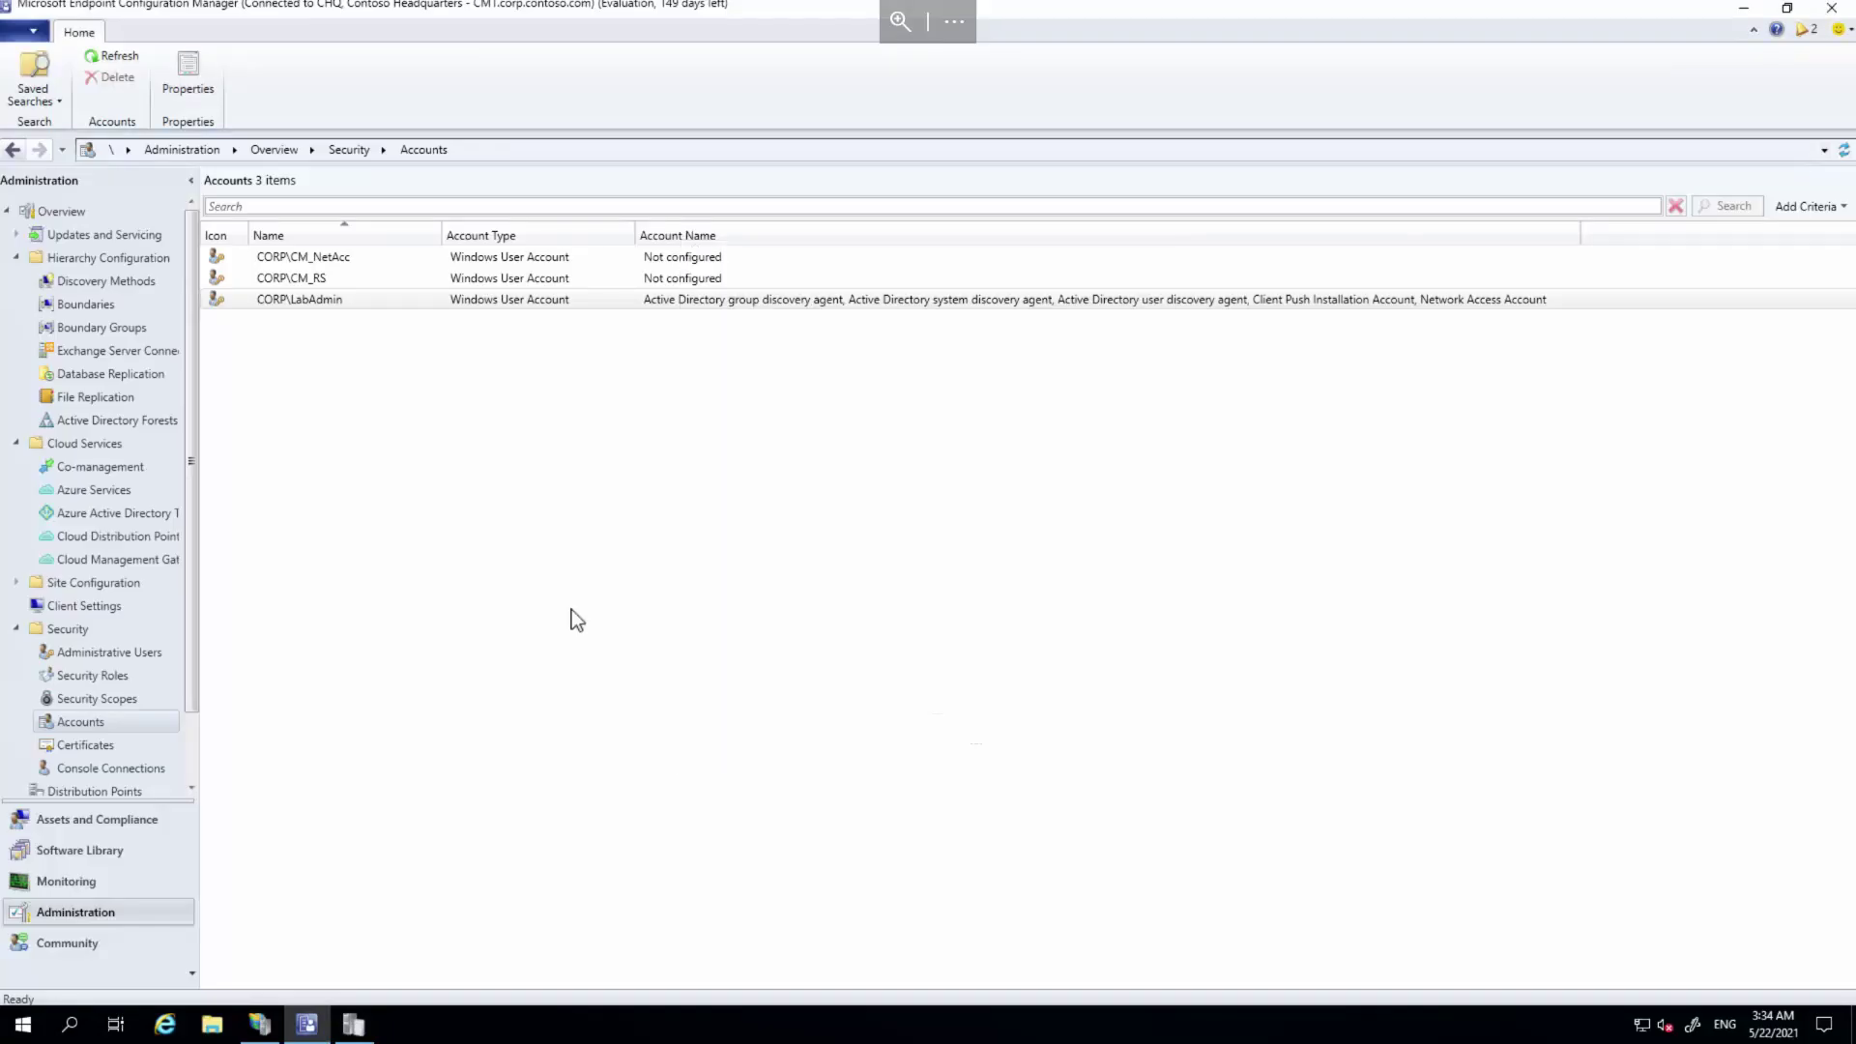
Trigger a full Active Directory User Discovery run now and switch back to adusrdis.log
click(109, 286)
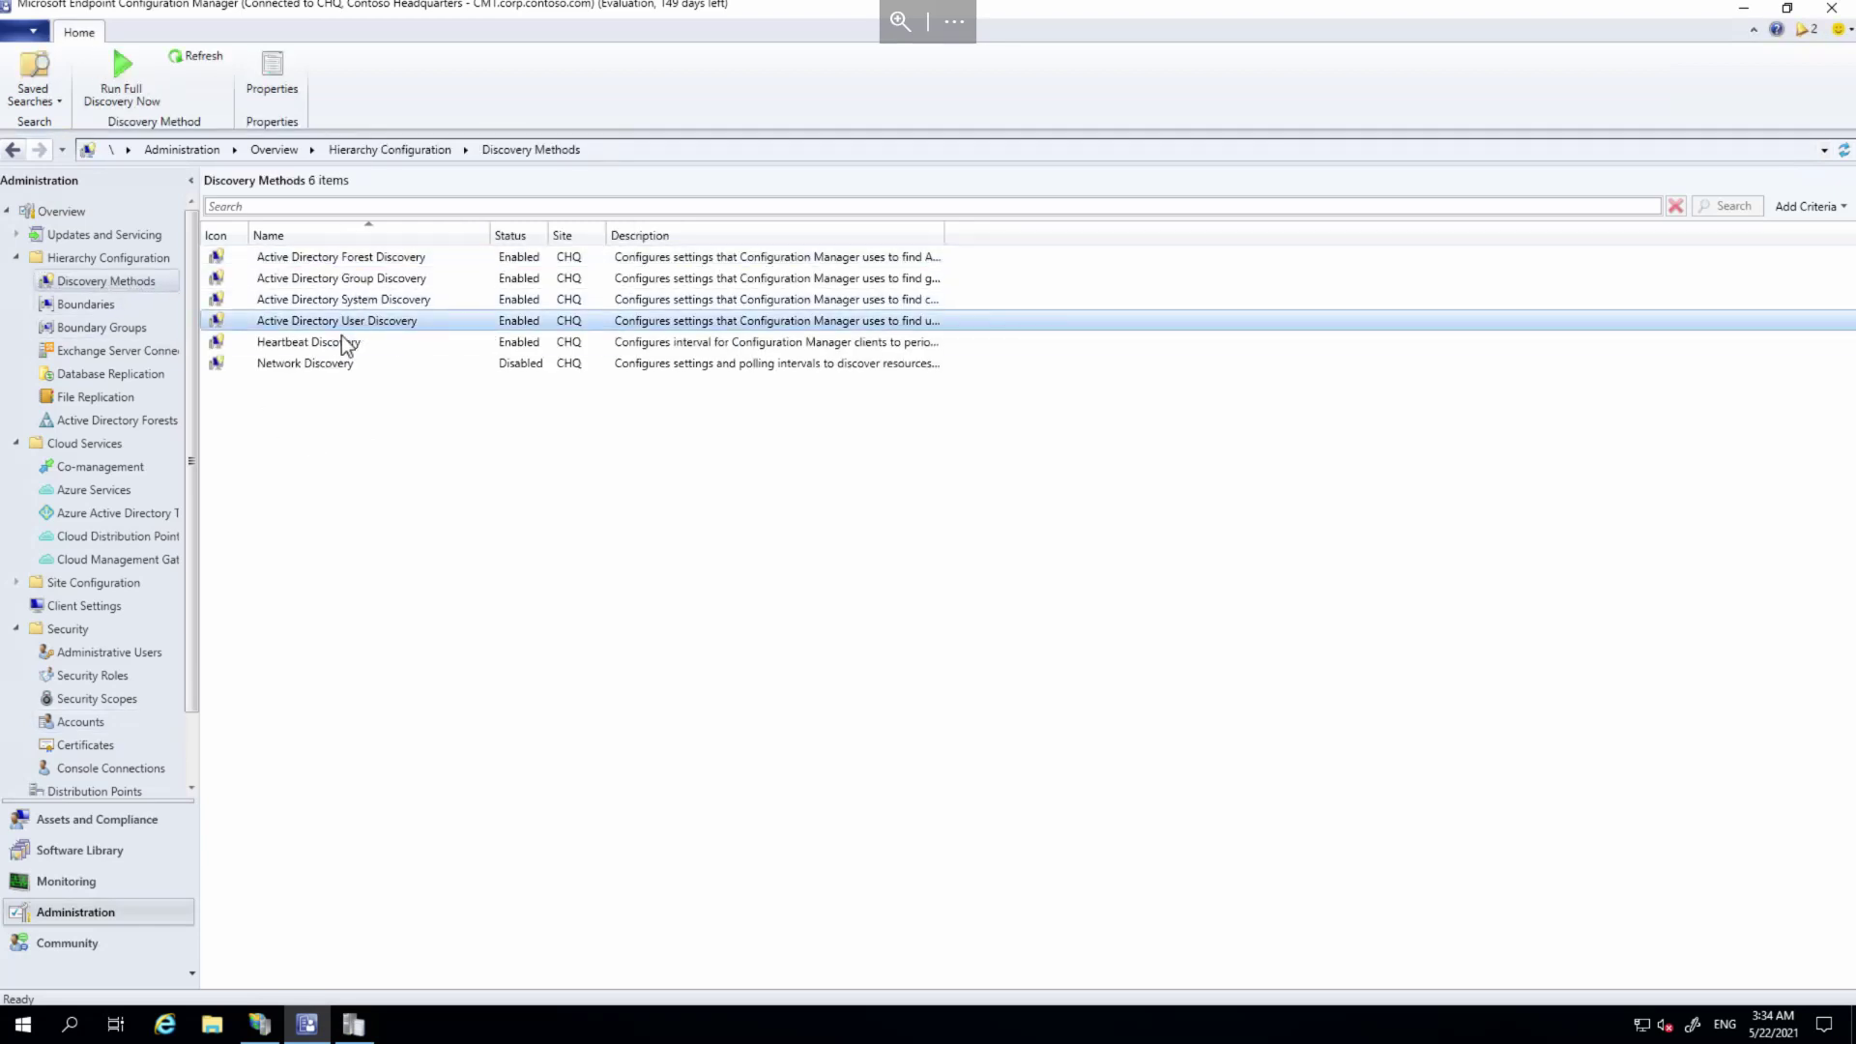
right_click(383, 336)
click(276, 344)
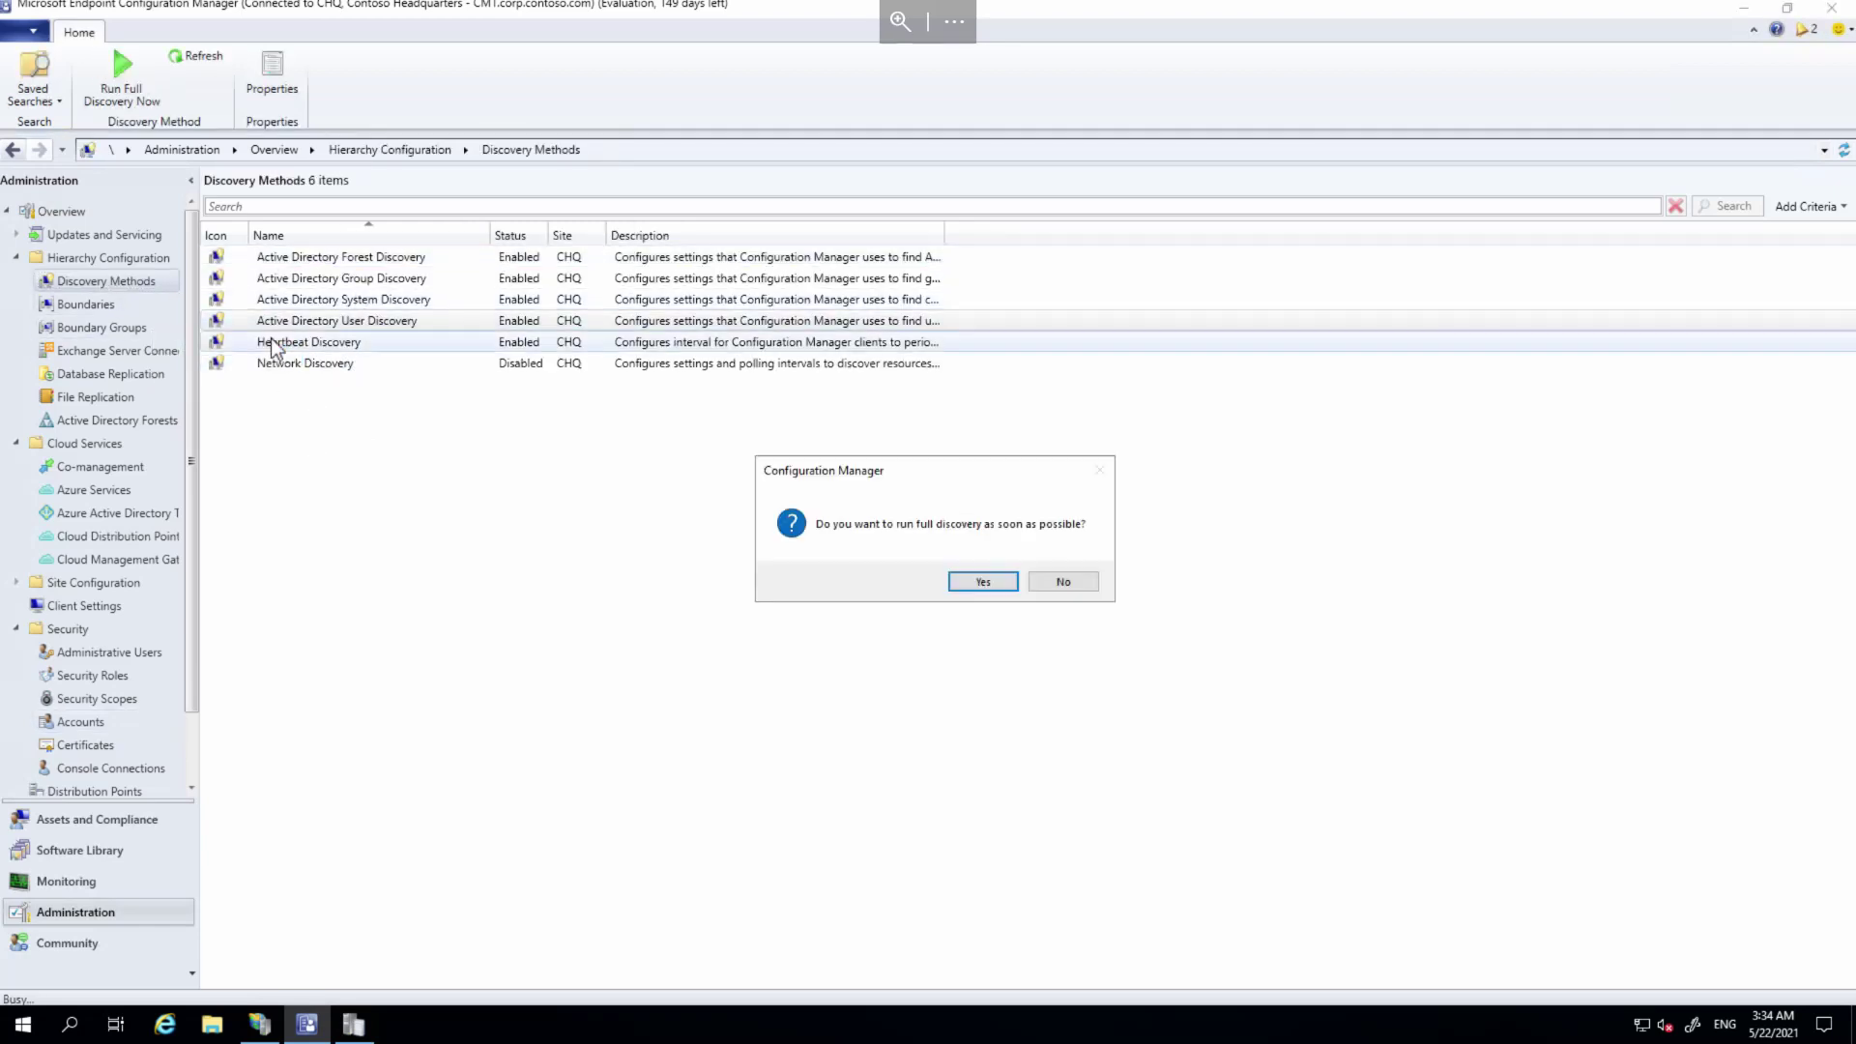
click(983, 581)
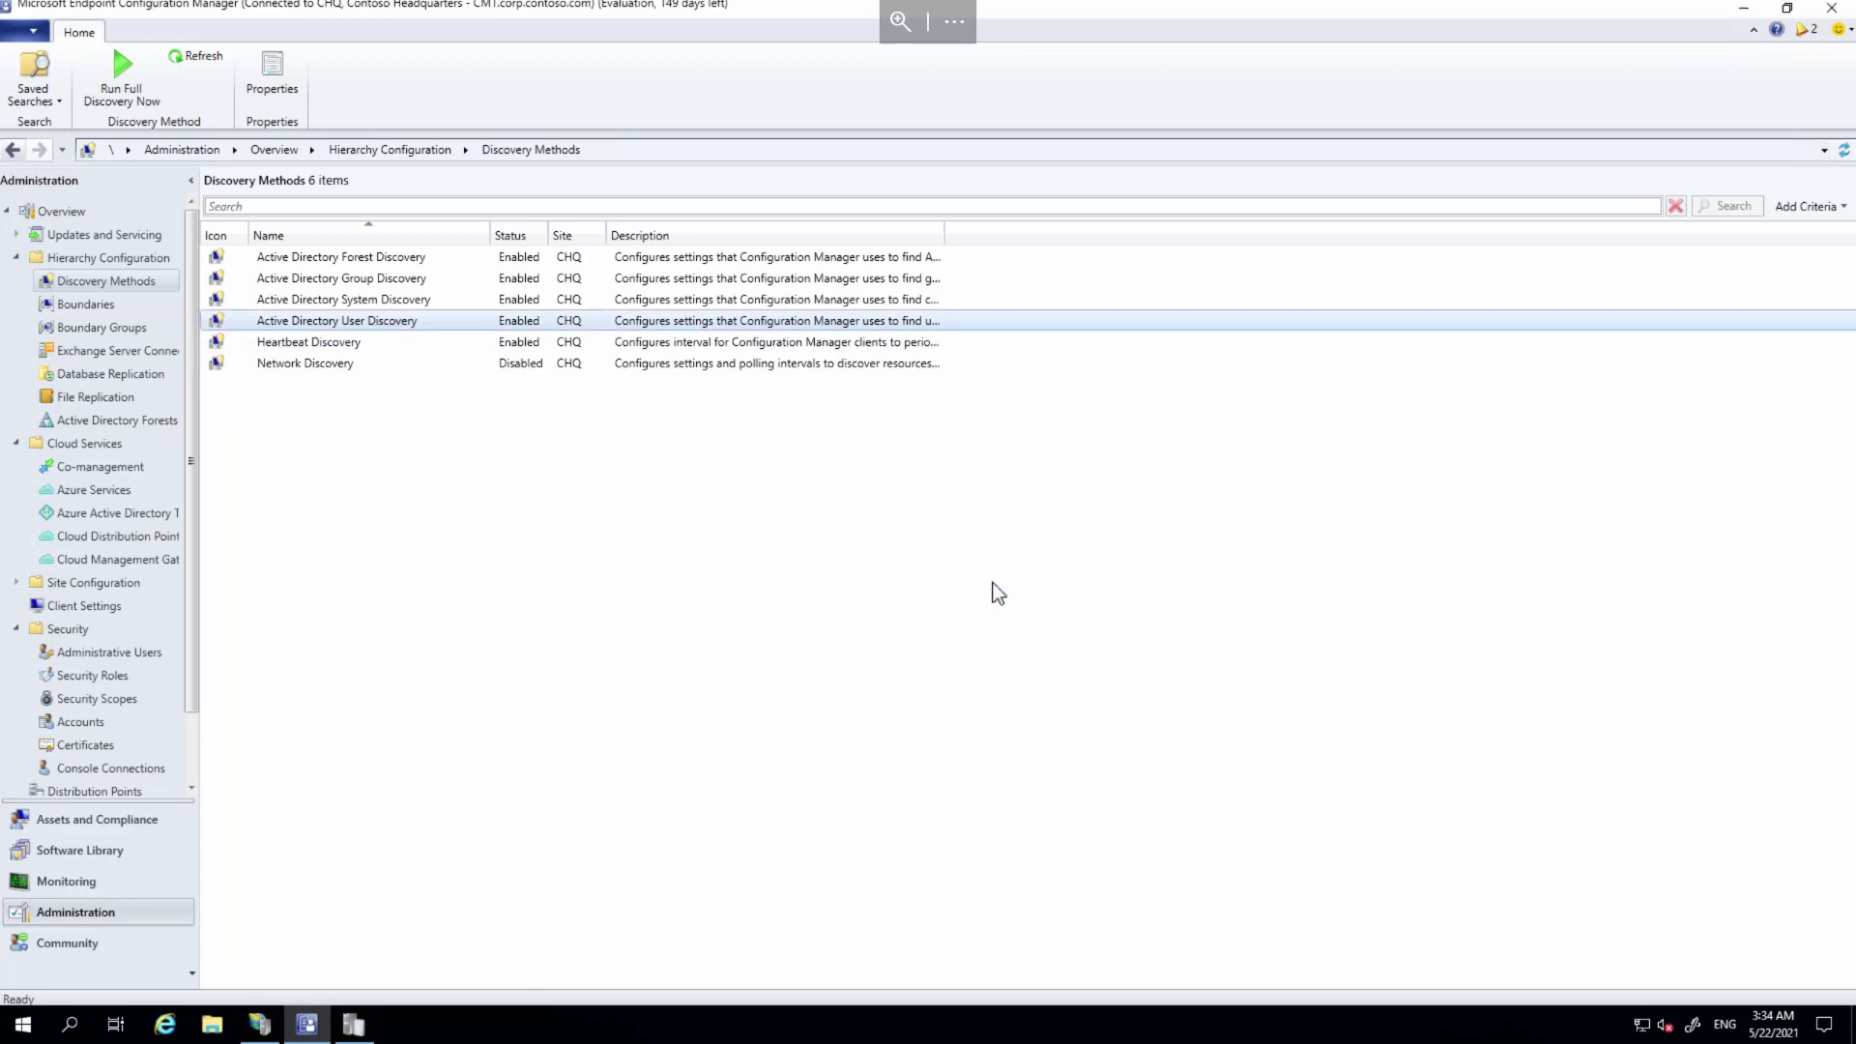
click(364, 1033)
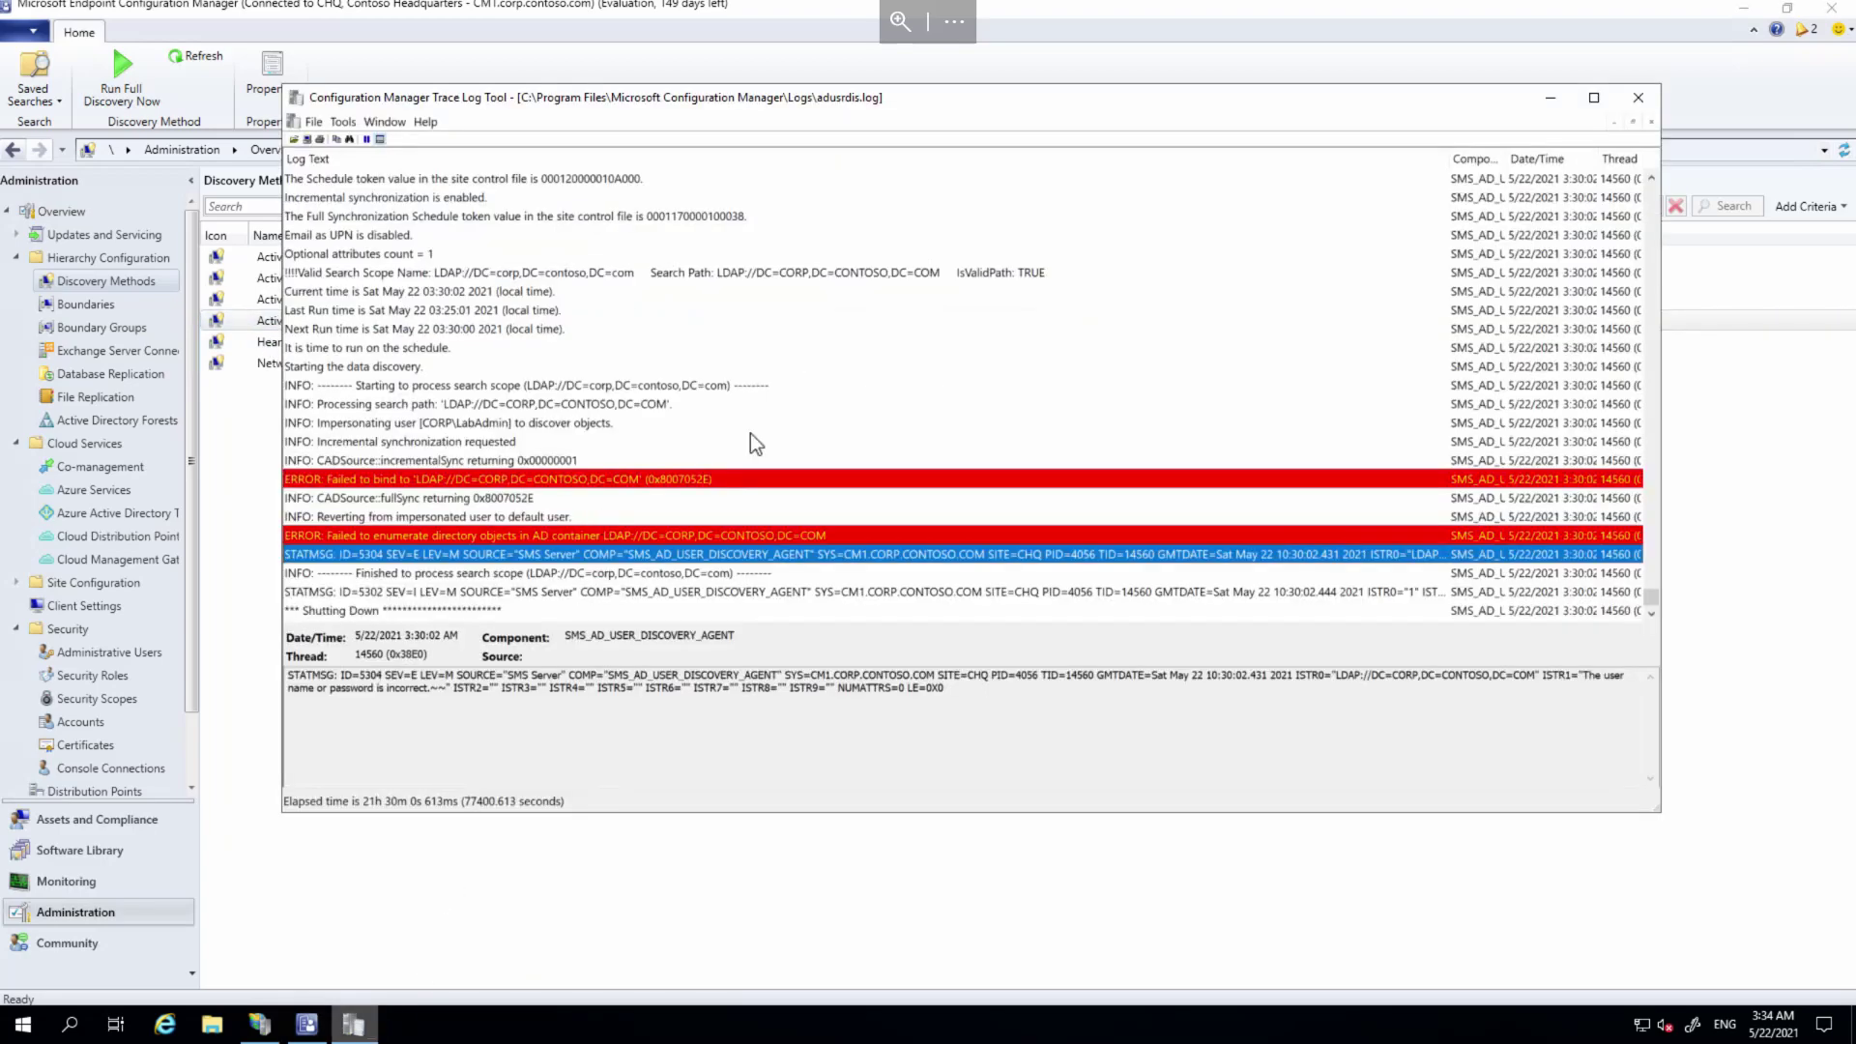
Review the latest adusrdis.log run through its Shutting Down line, confirming 14 objects found under DC=CORP,DC=CONTOSO,DC=COM
click(1034, 613)
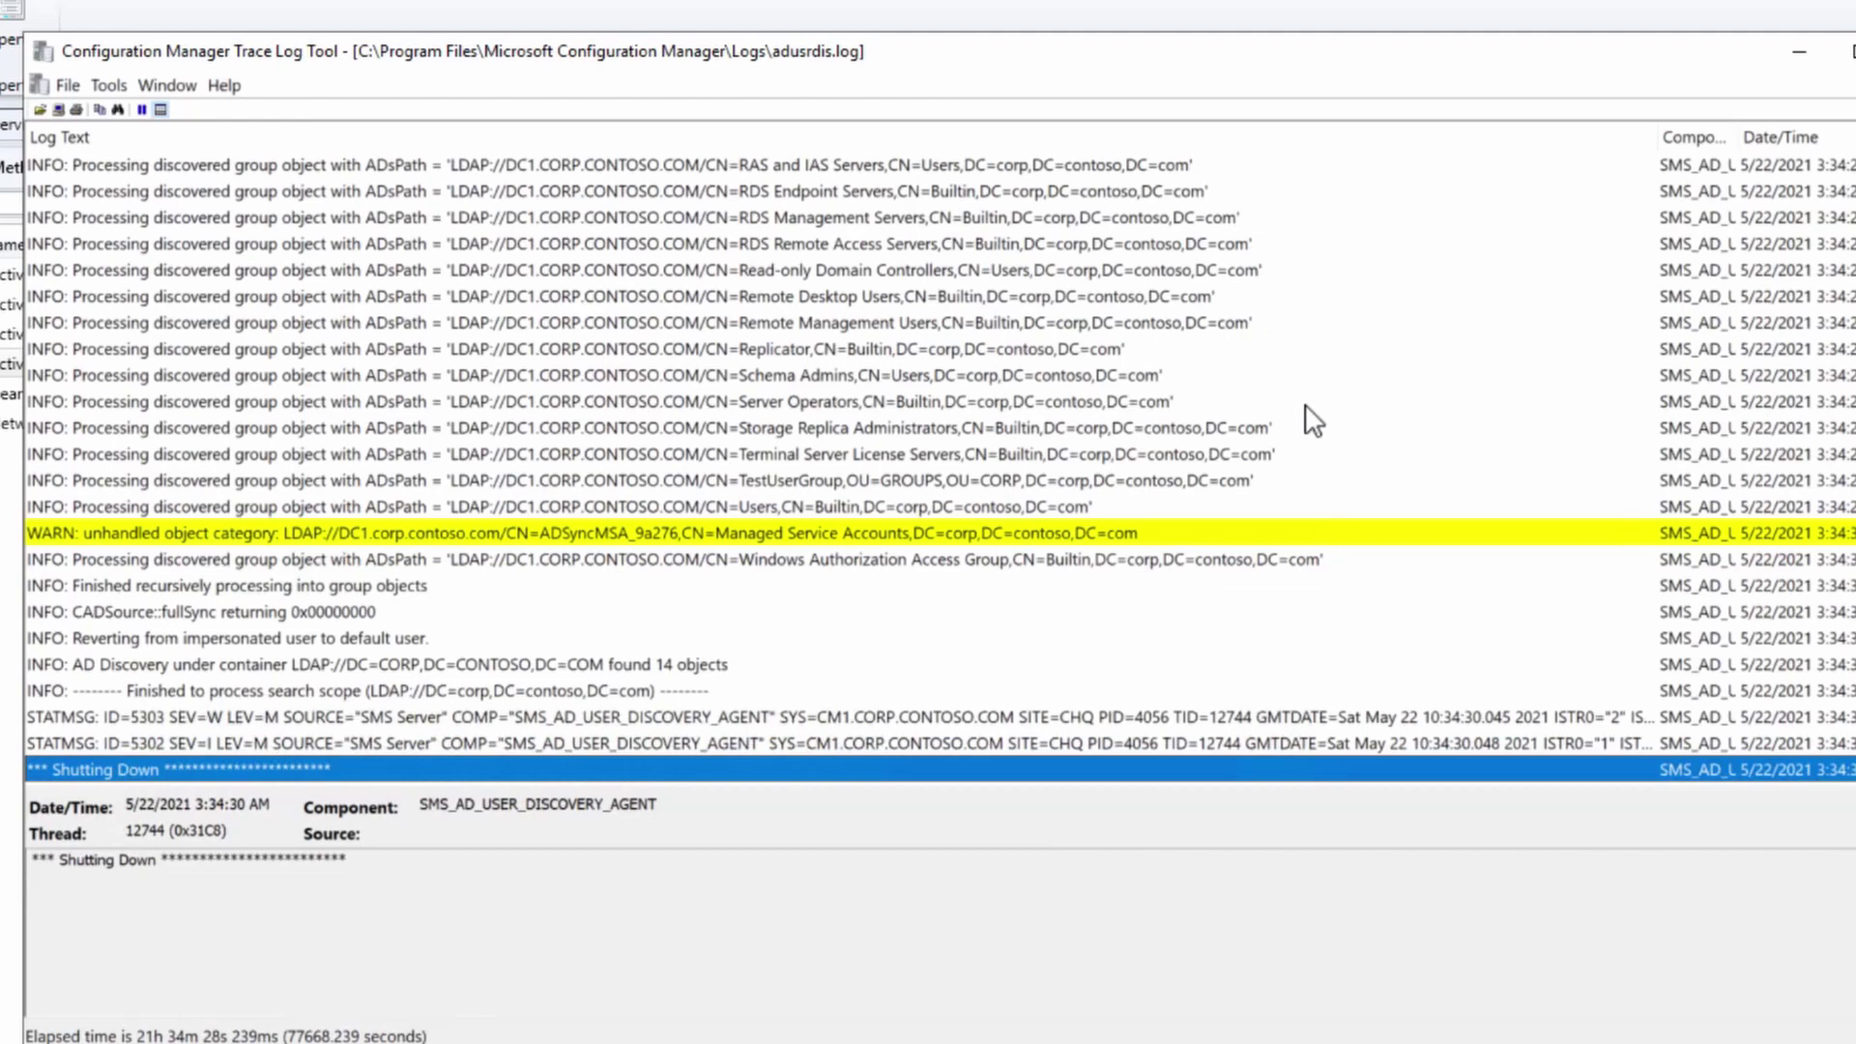
scroll(687, 519, up, 8)
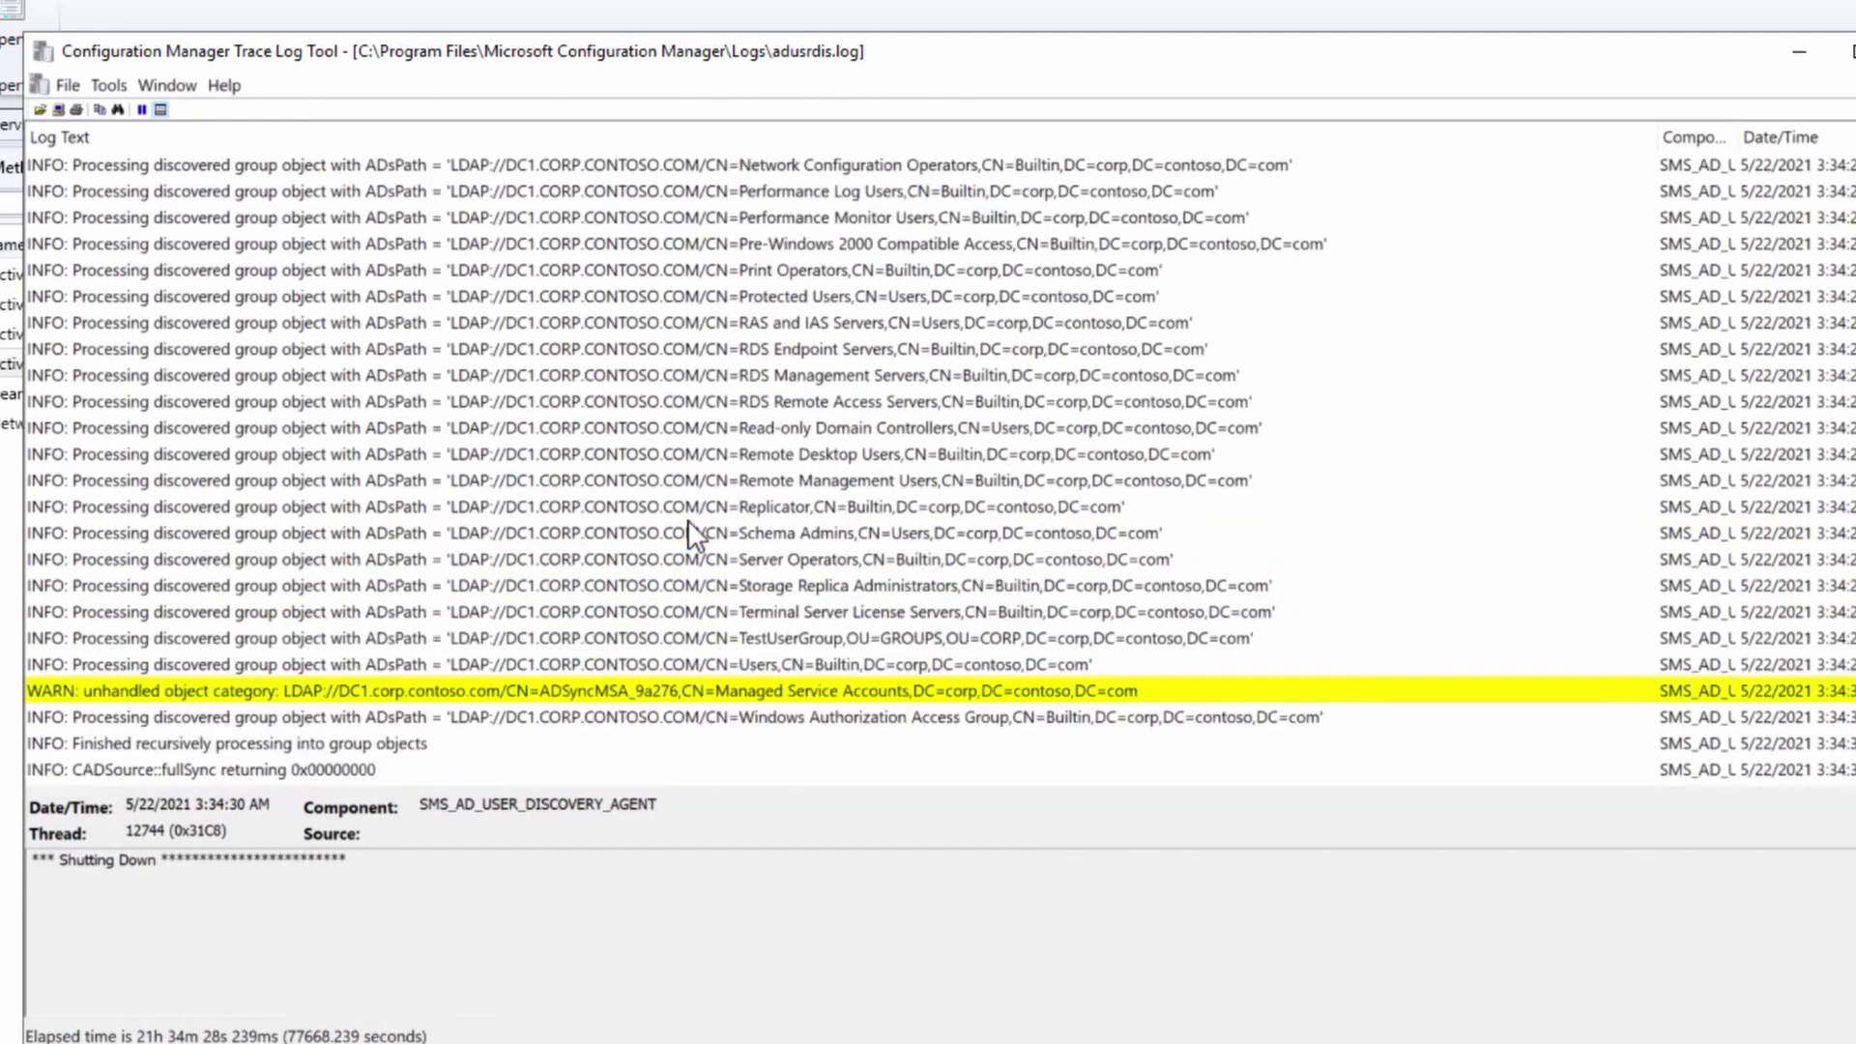
scroll(766, 605, up, 2)
scroll(764, 602, down, 10)
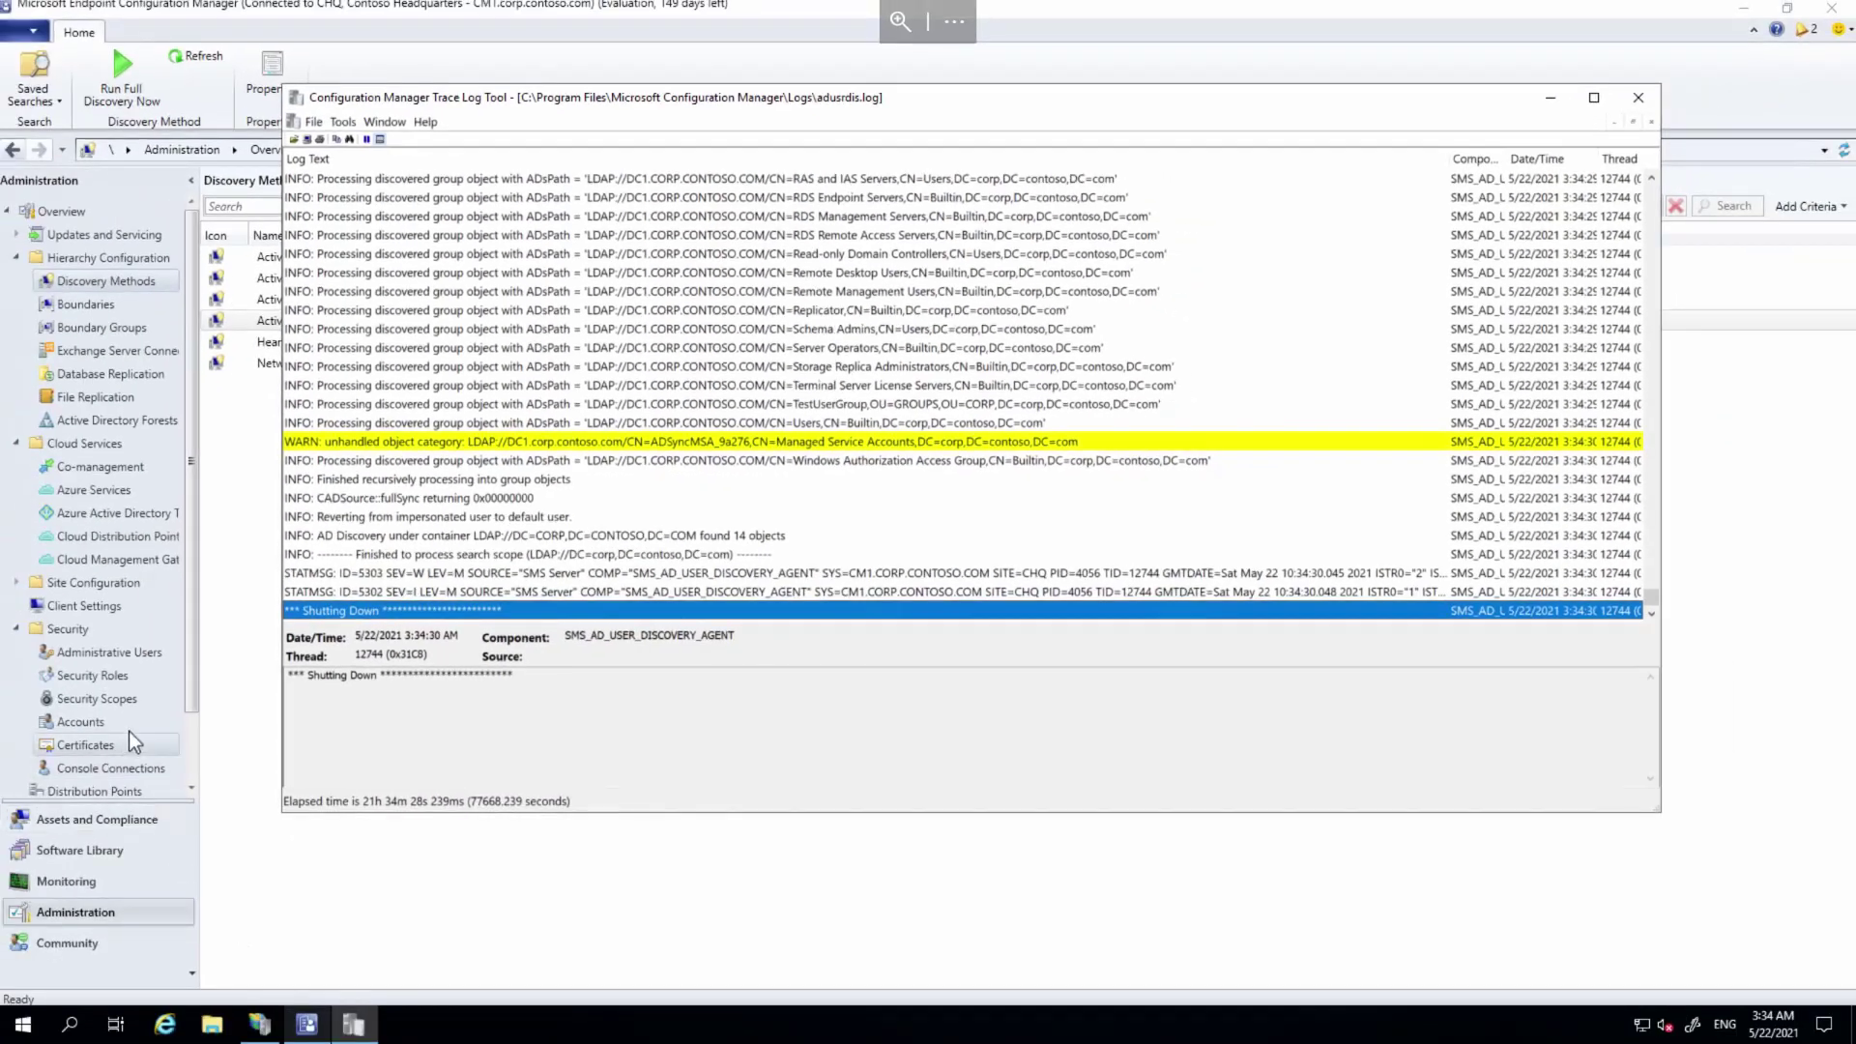
Open the connection analyzer for the gmcmg.cloudapp.net cloud management gateway
click(108, 558)
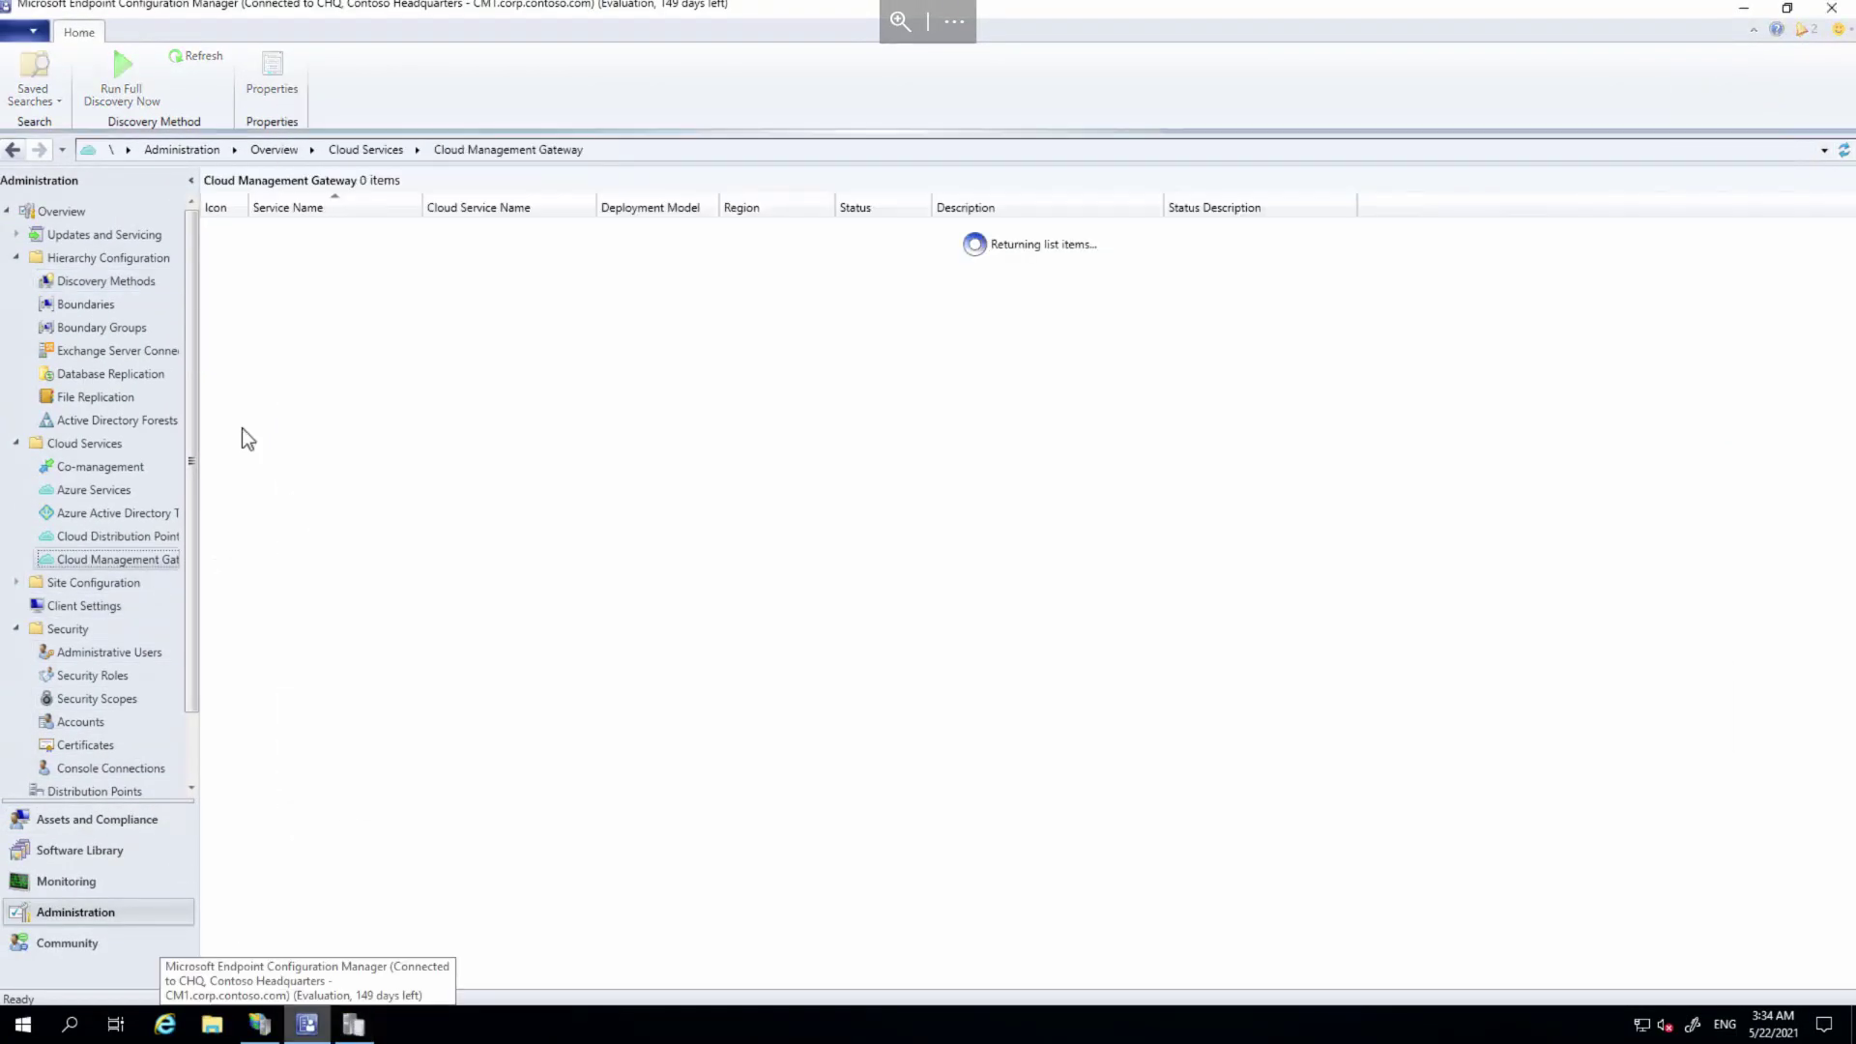
right_click(323, 211)
click(474, 230)
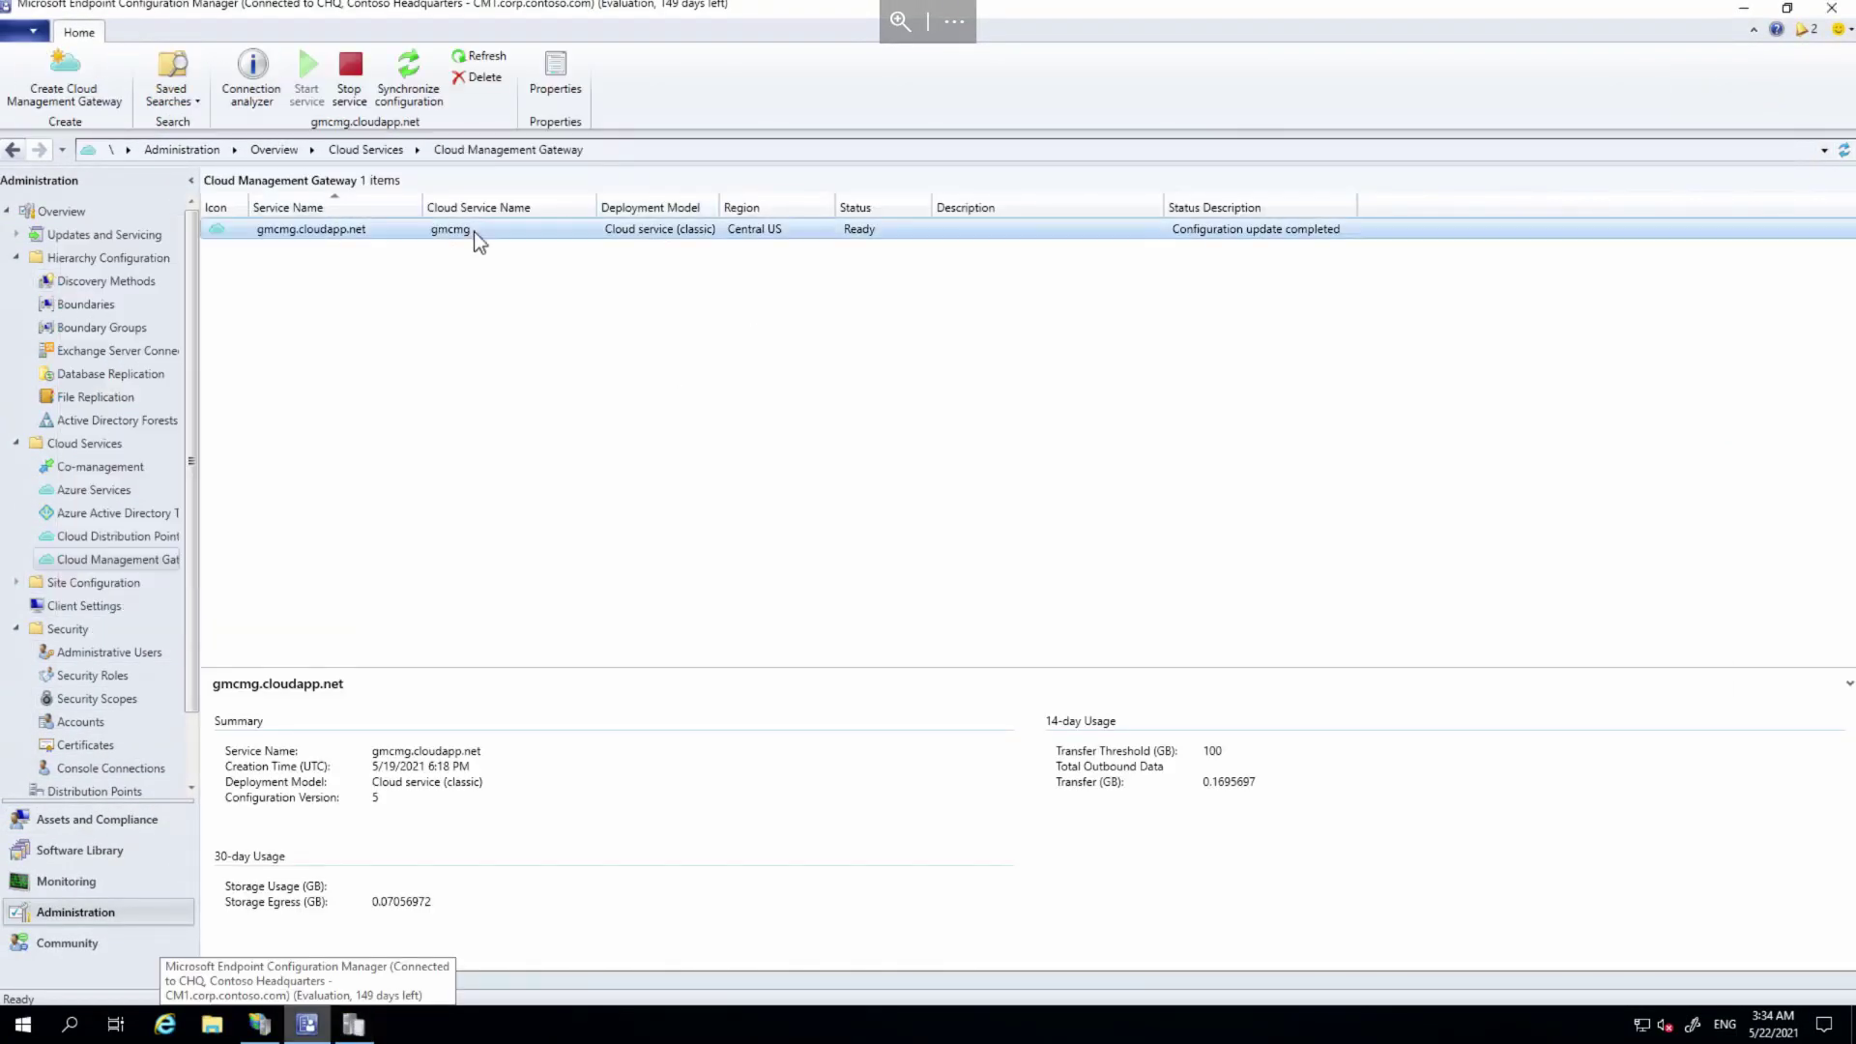
right_click(474, 230)
click(399, 250)
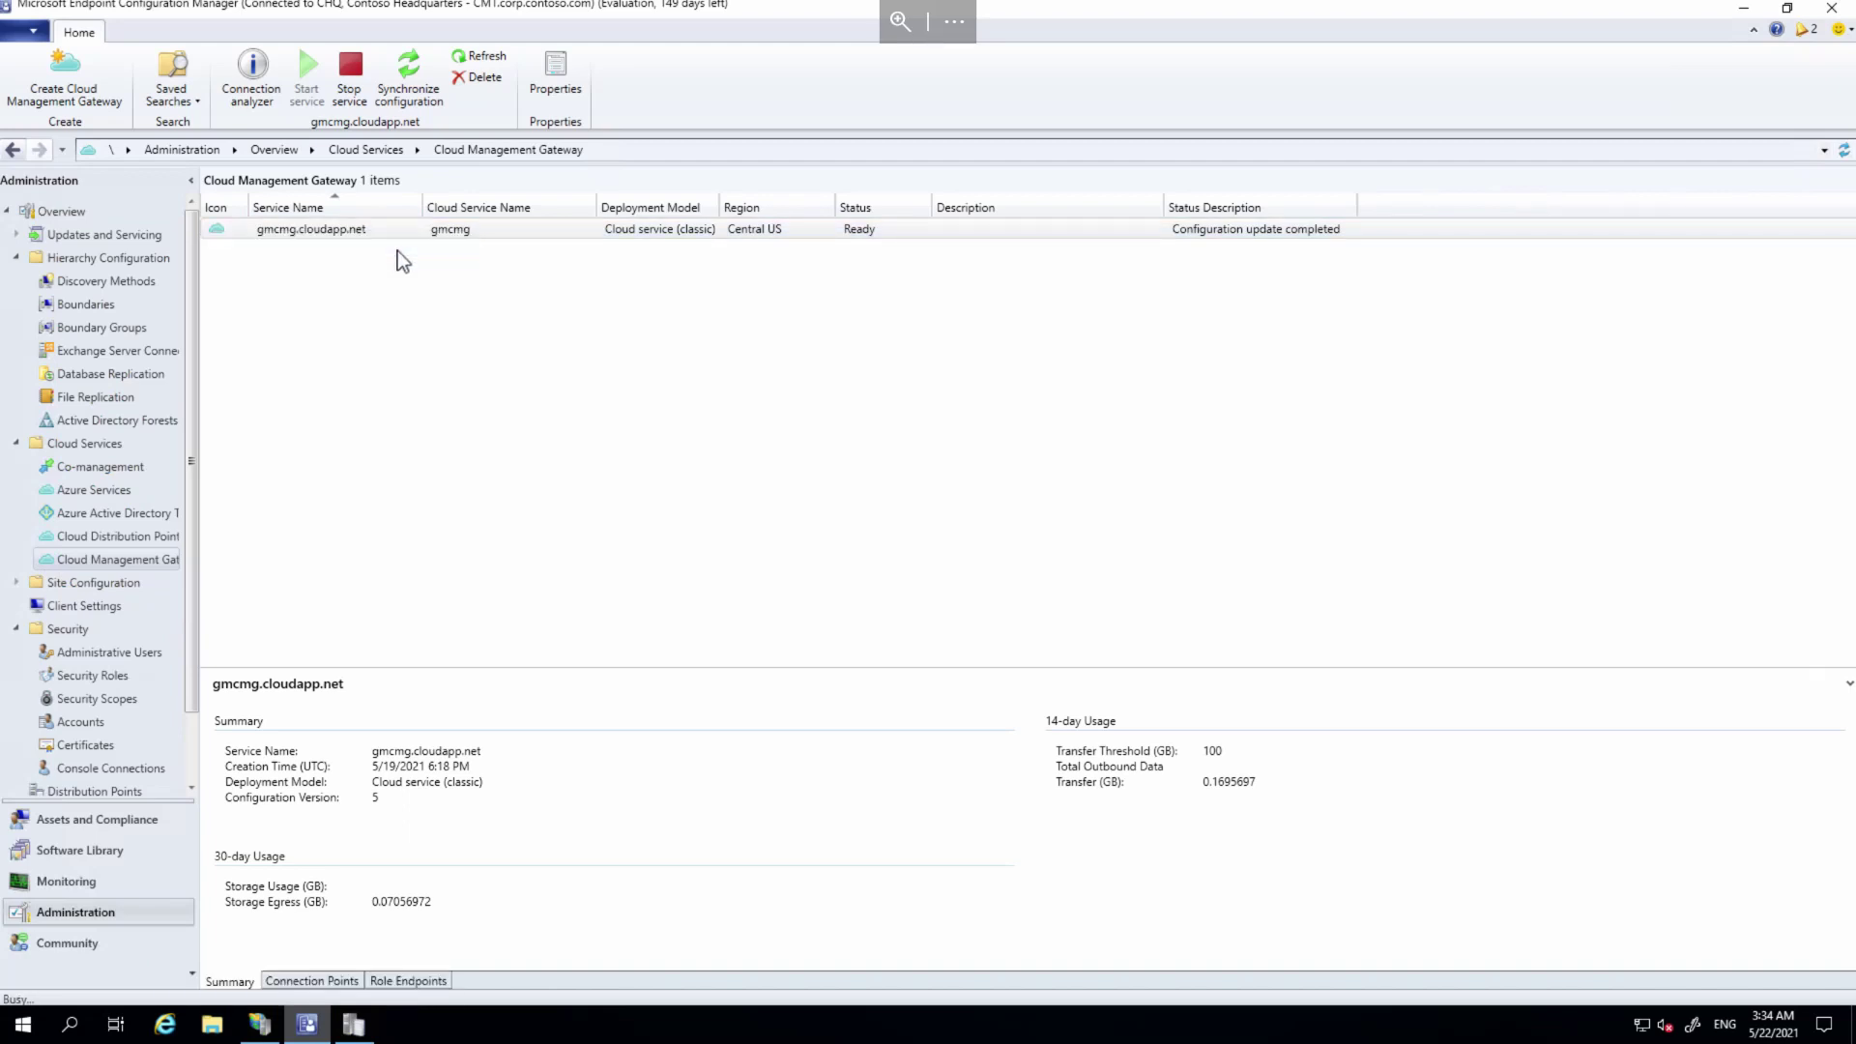
Sign in as an Azure AD user, run the analysis, and view the passing CMG channel test details
click(395, 278)
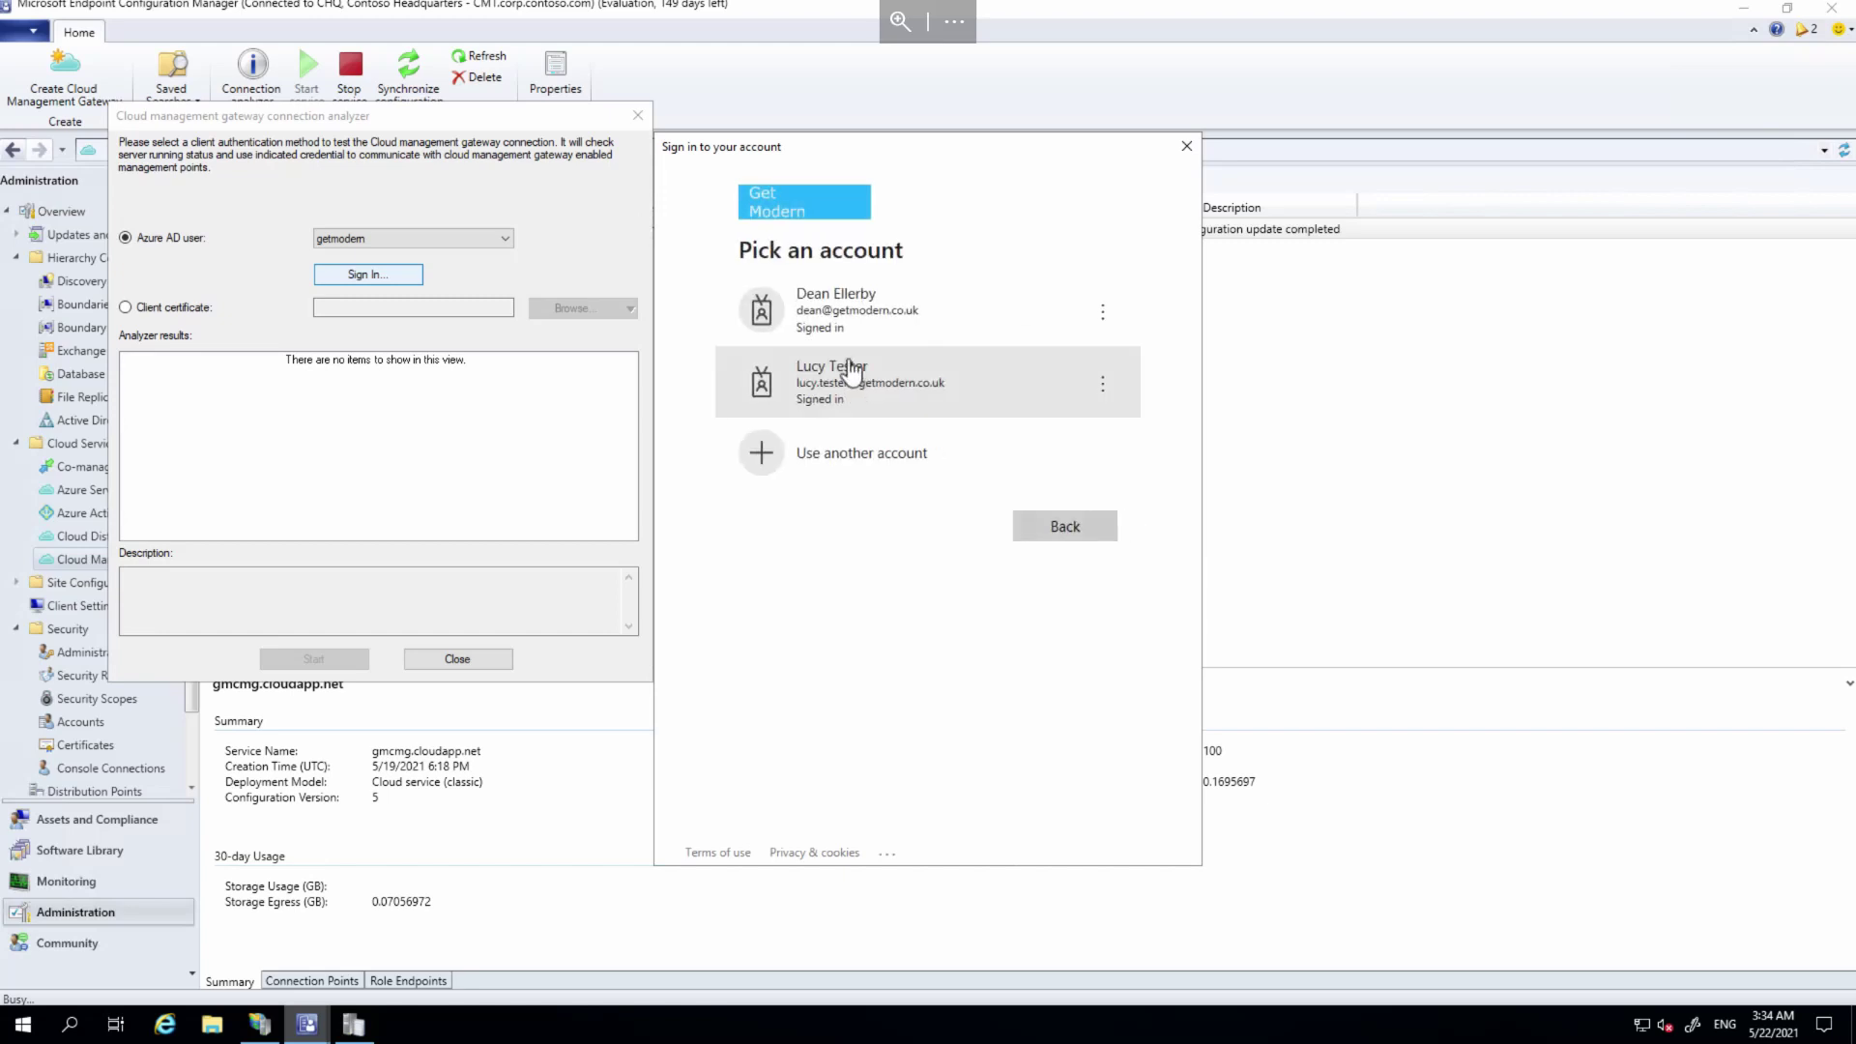
click(858, 319)
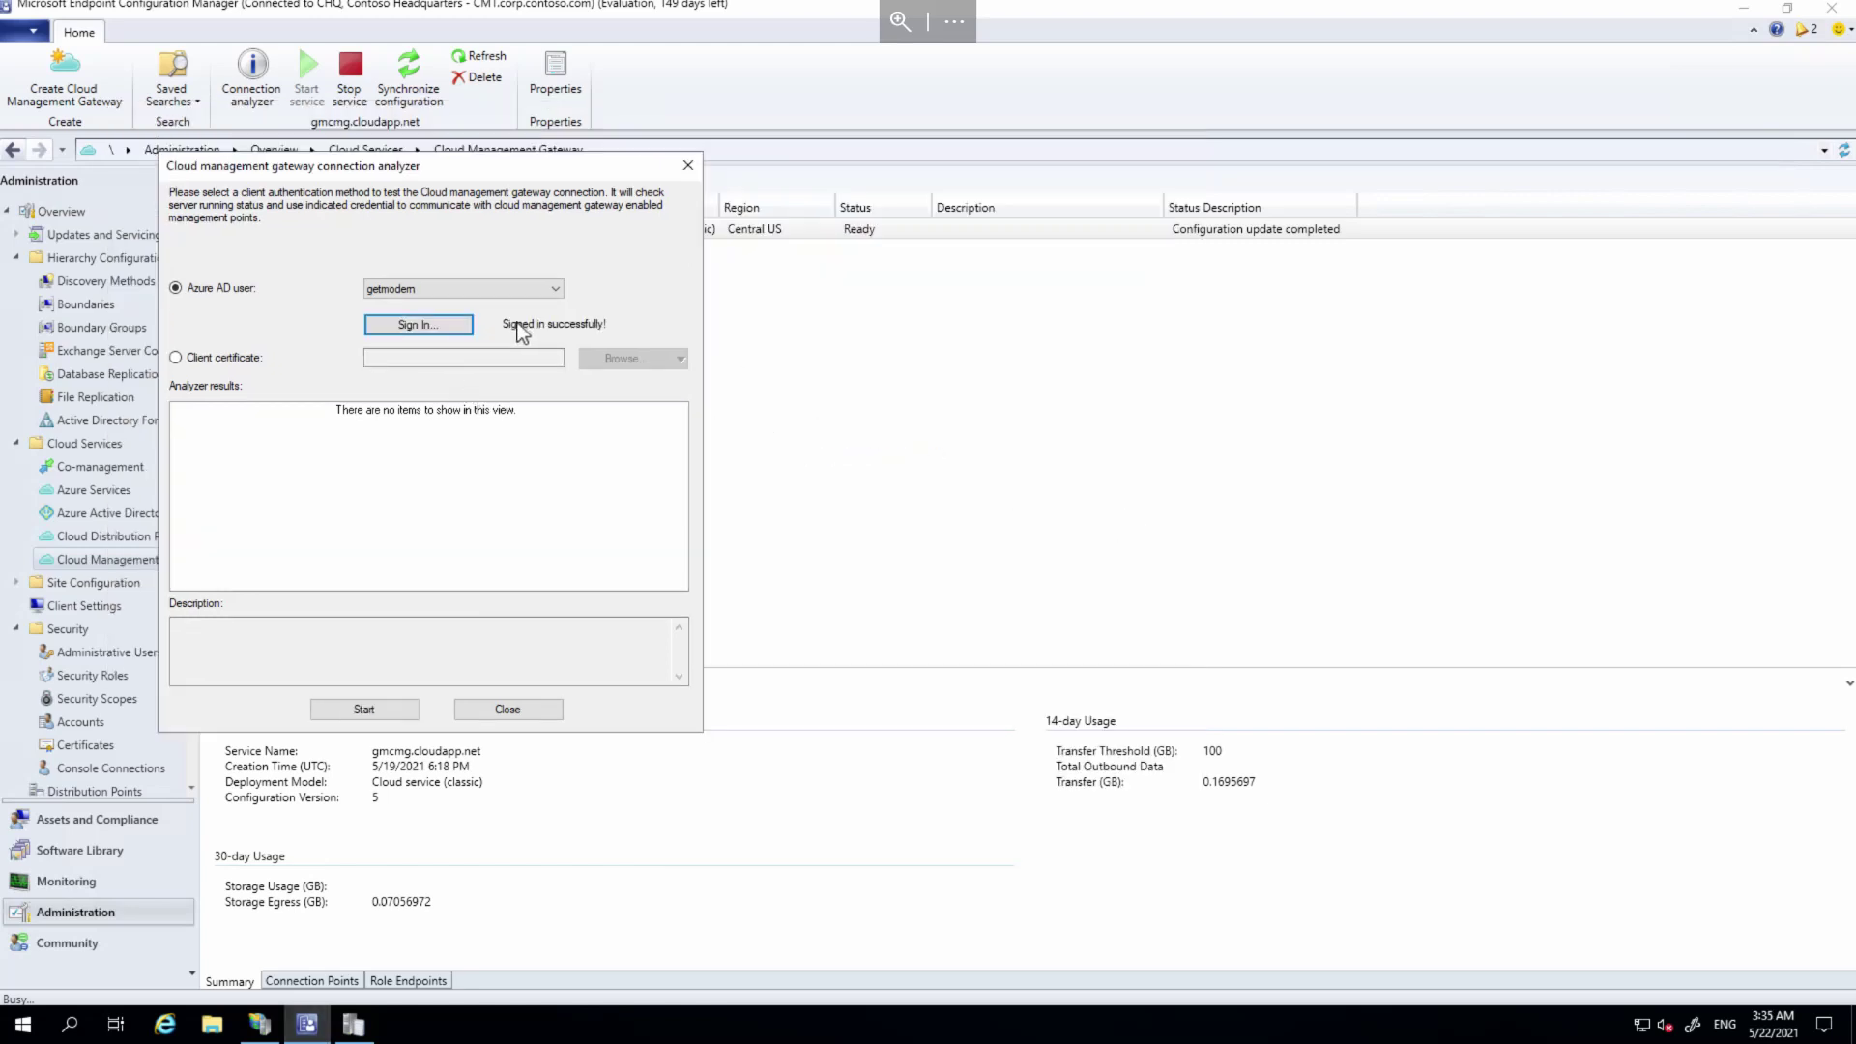
click(364, 709)
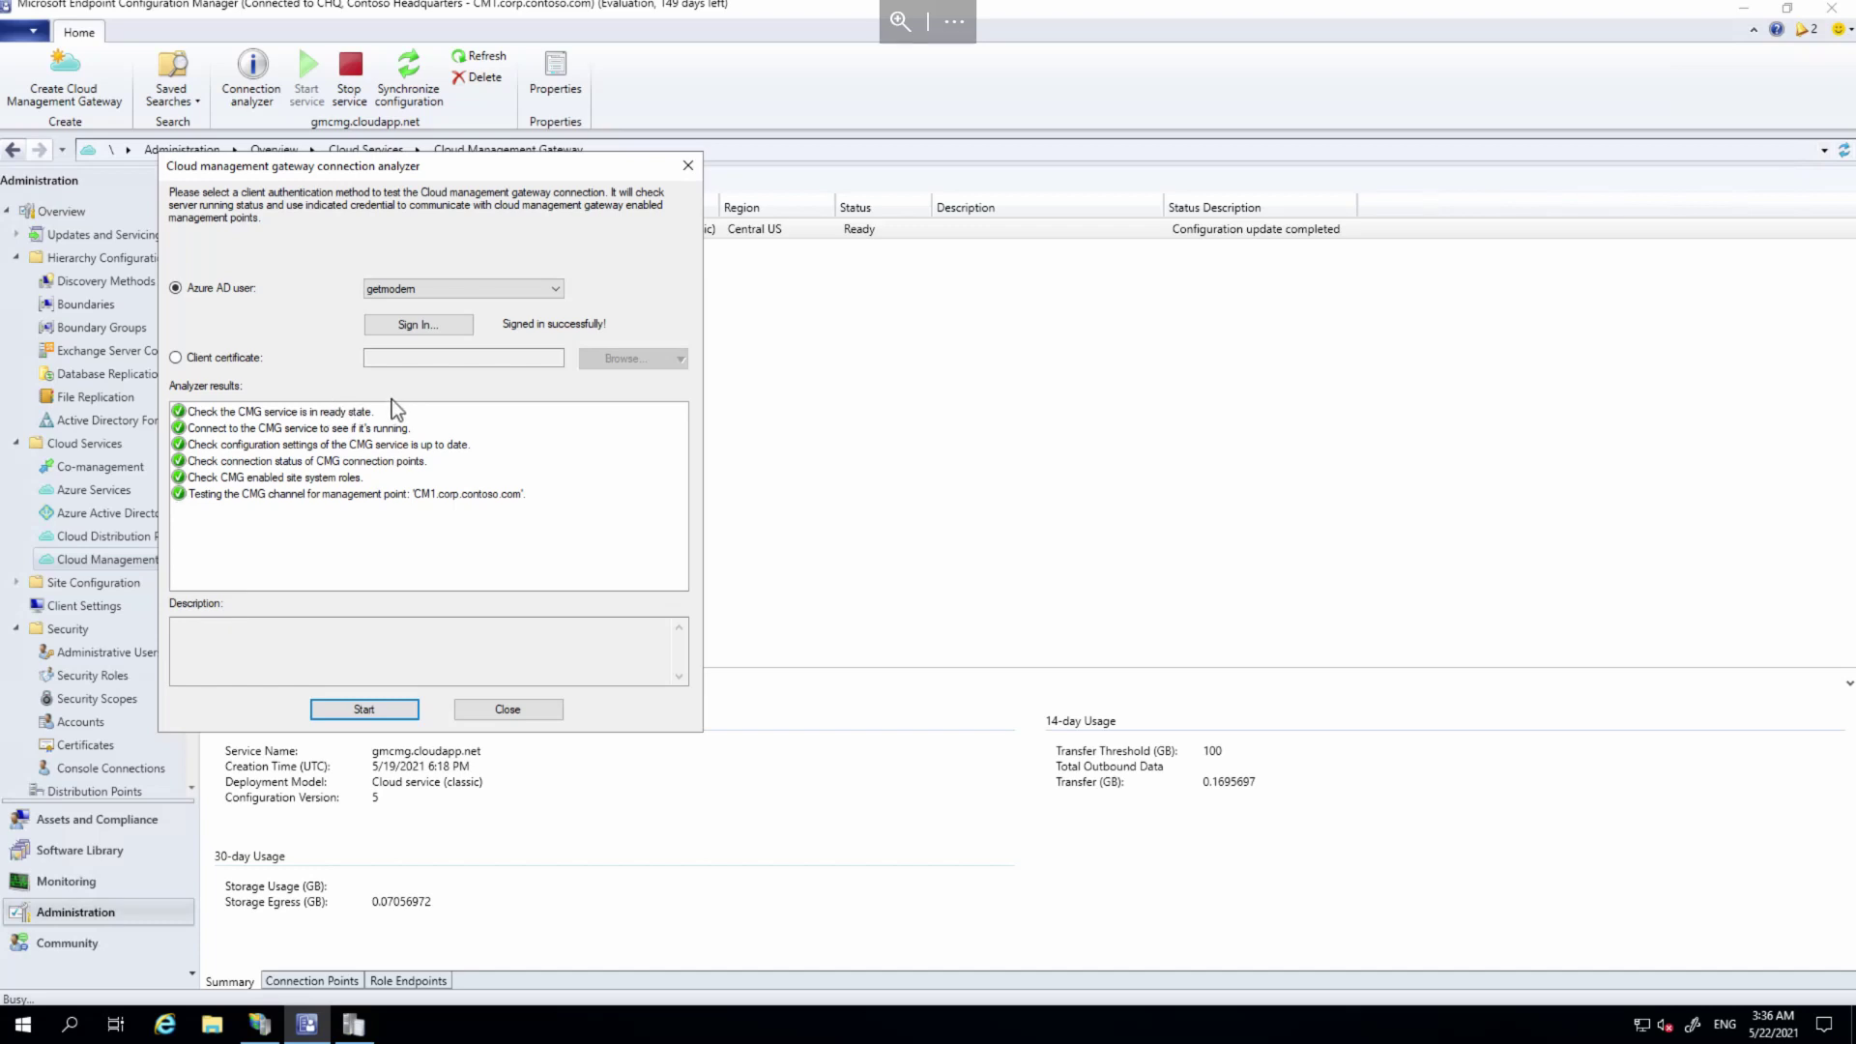
click(414, 494)
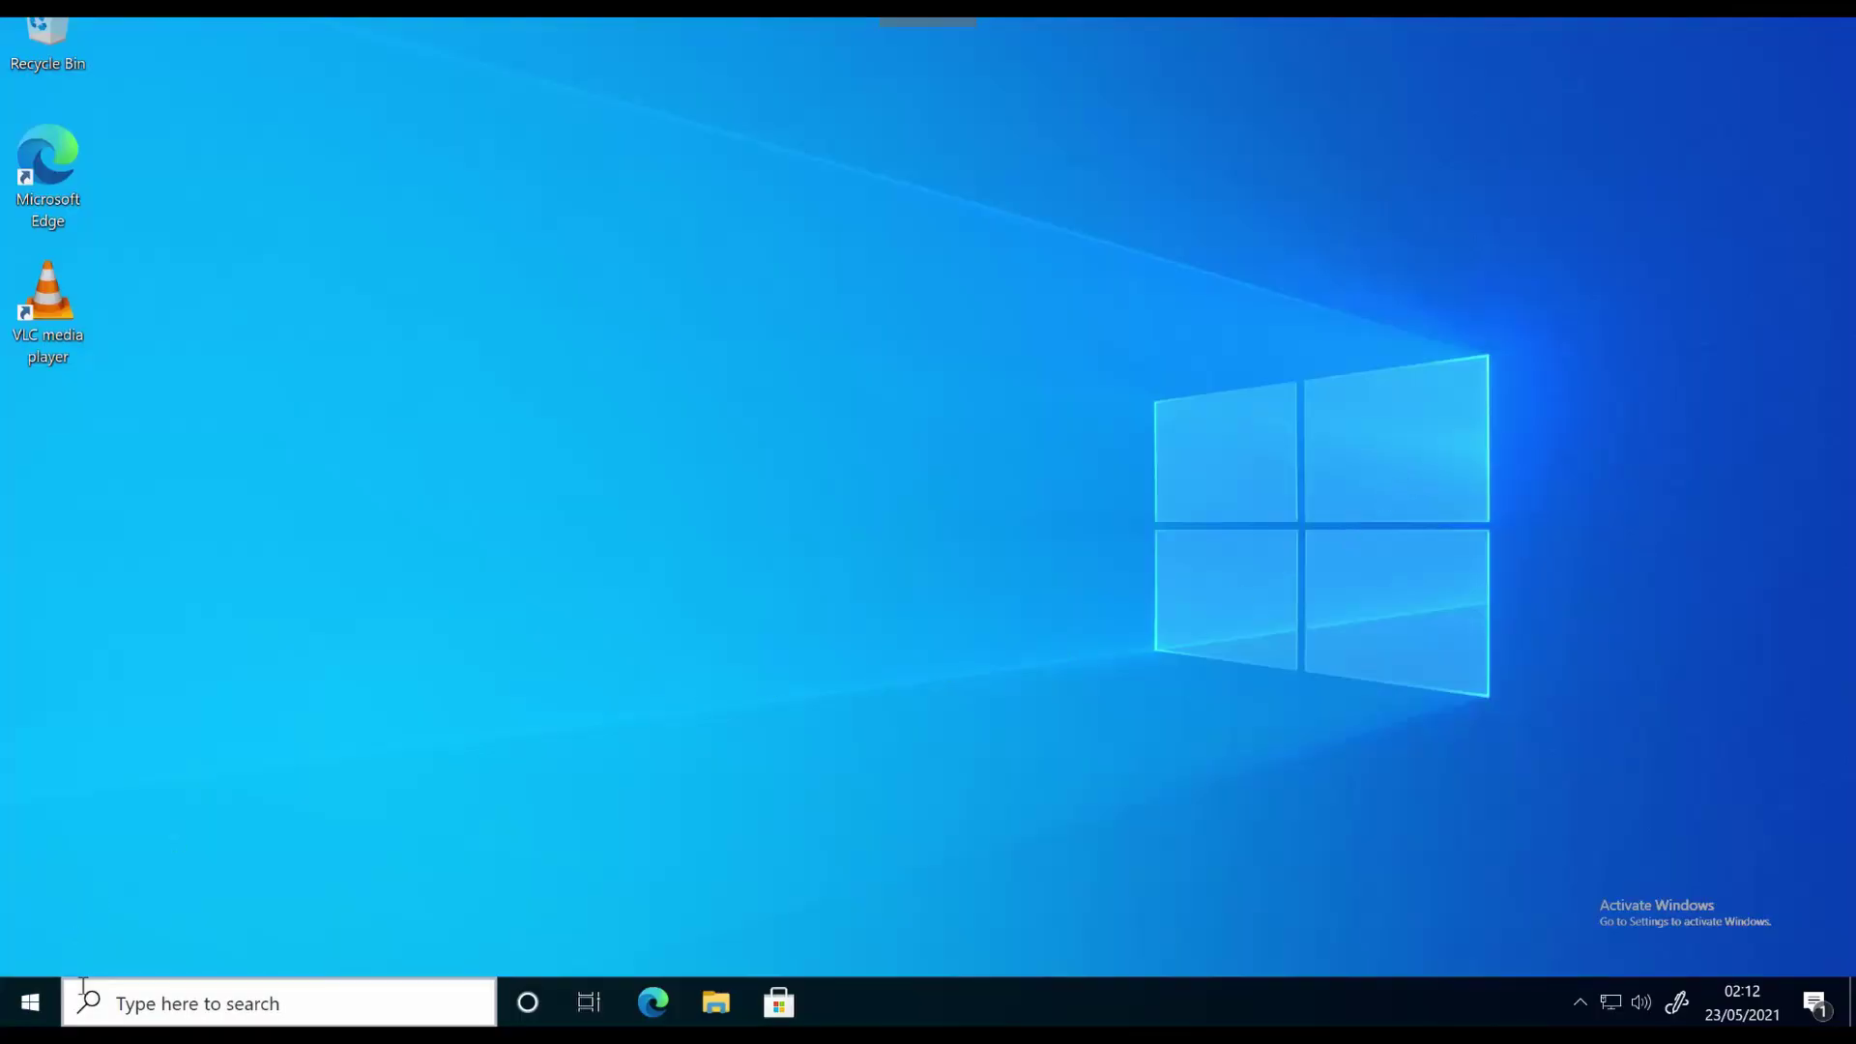
Open Control Panel via a 'contro' search and list all items as Large icons
click(26, 996)
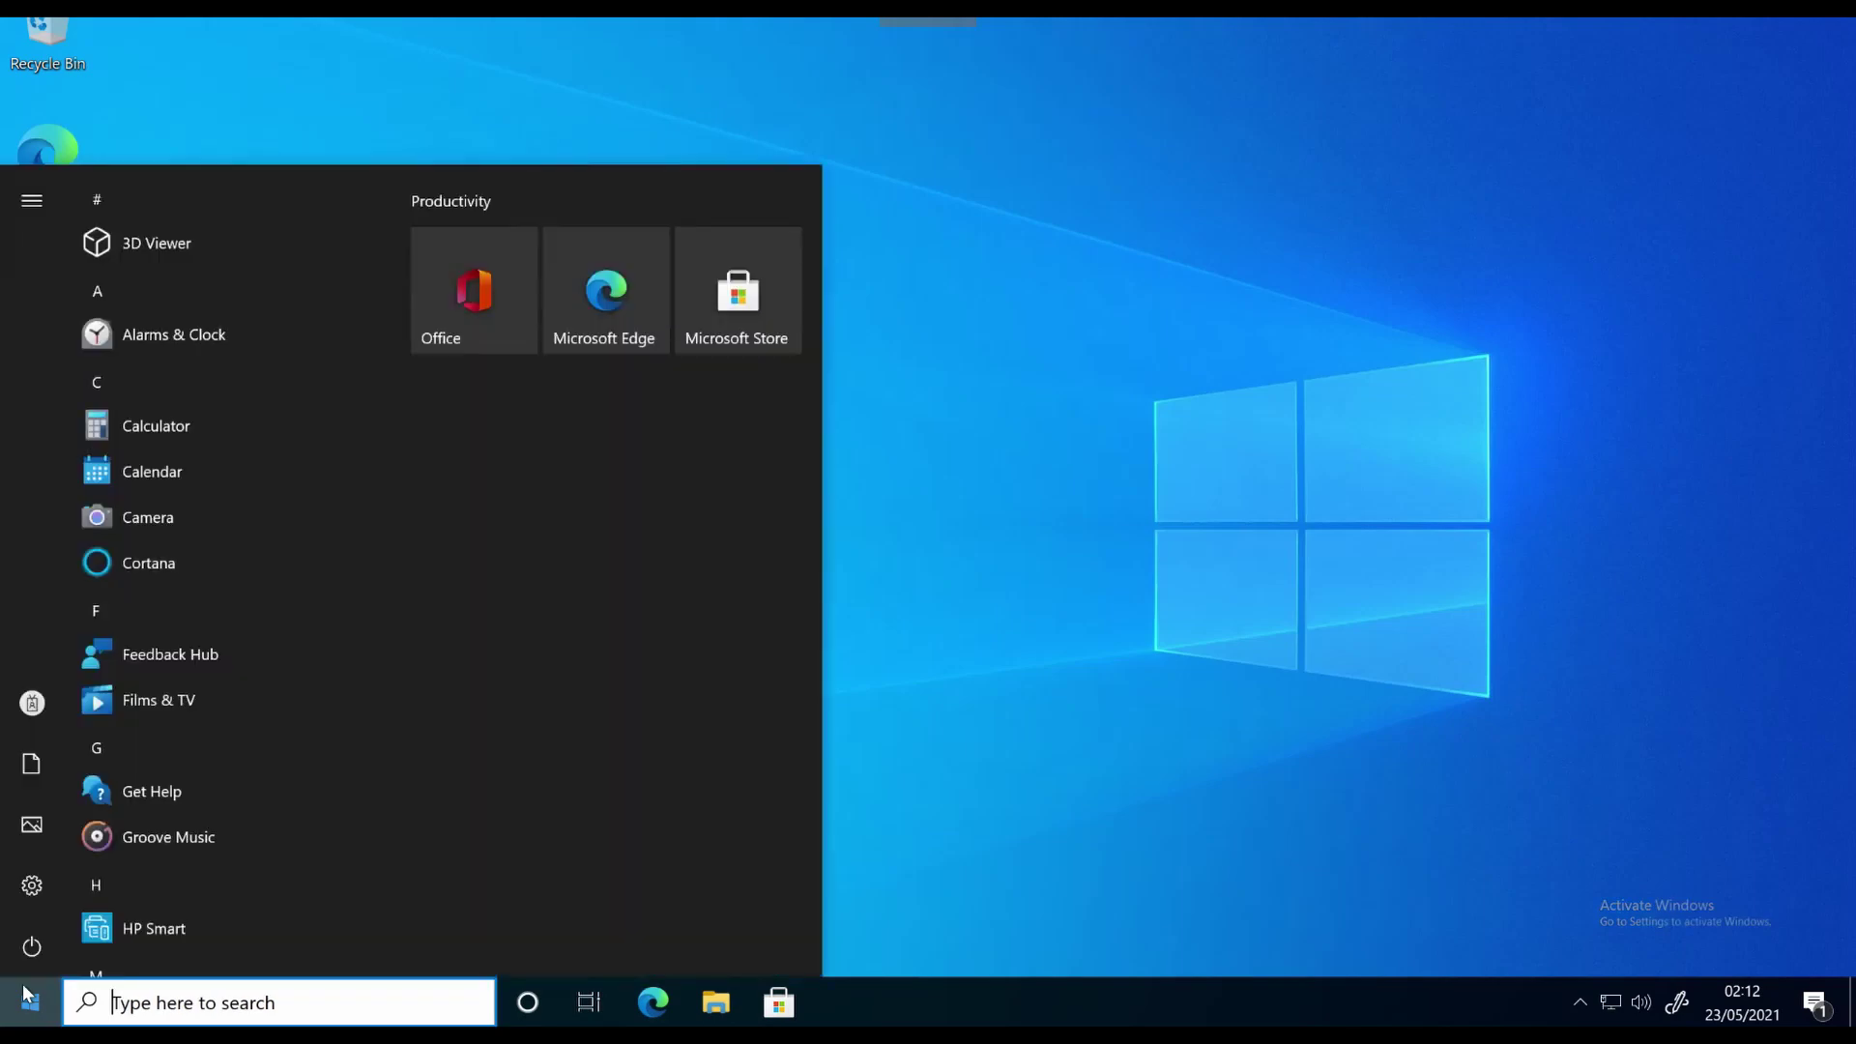
text(control)
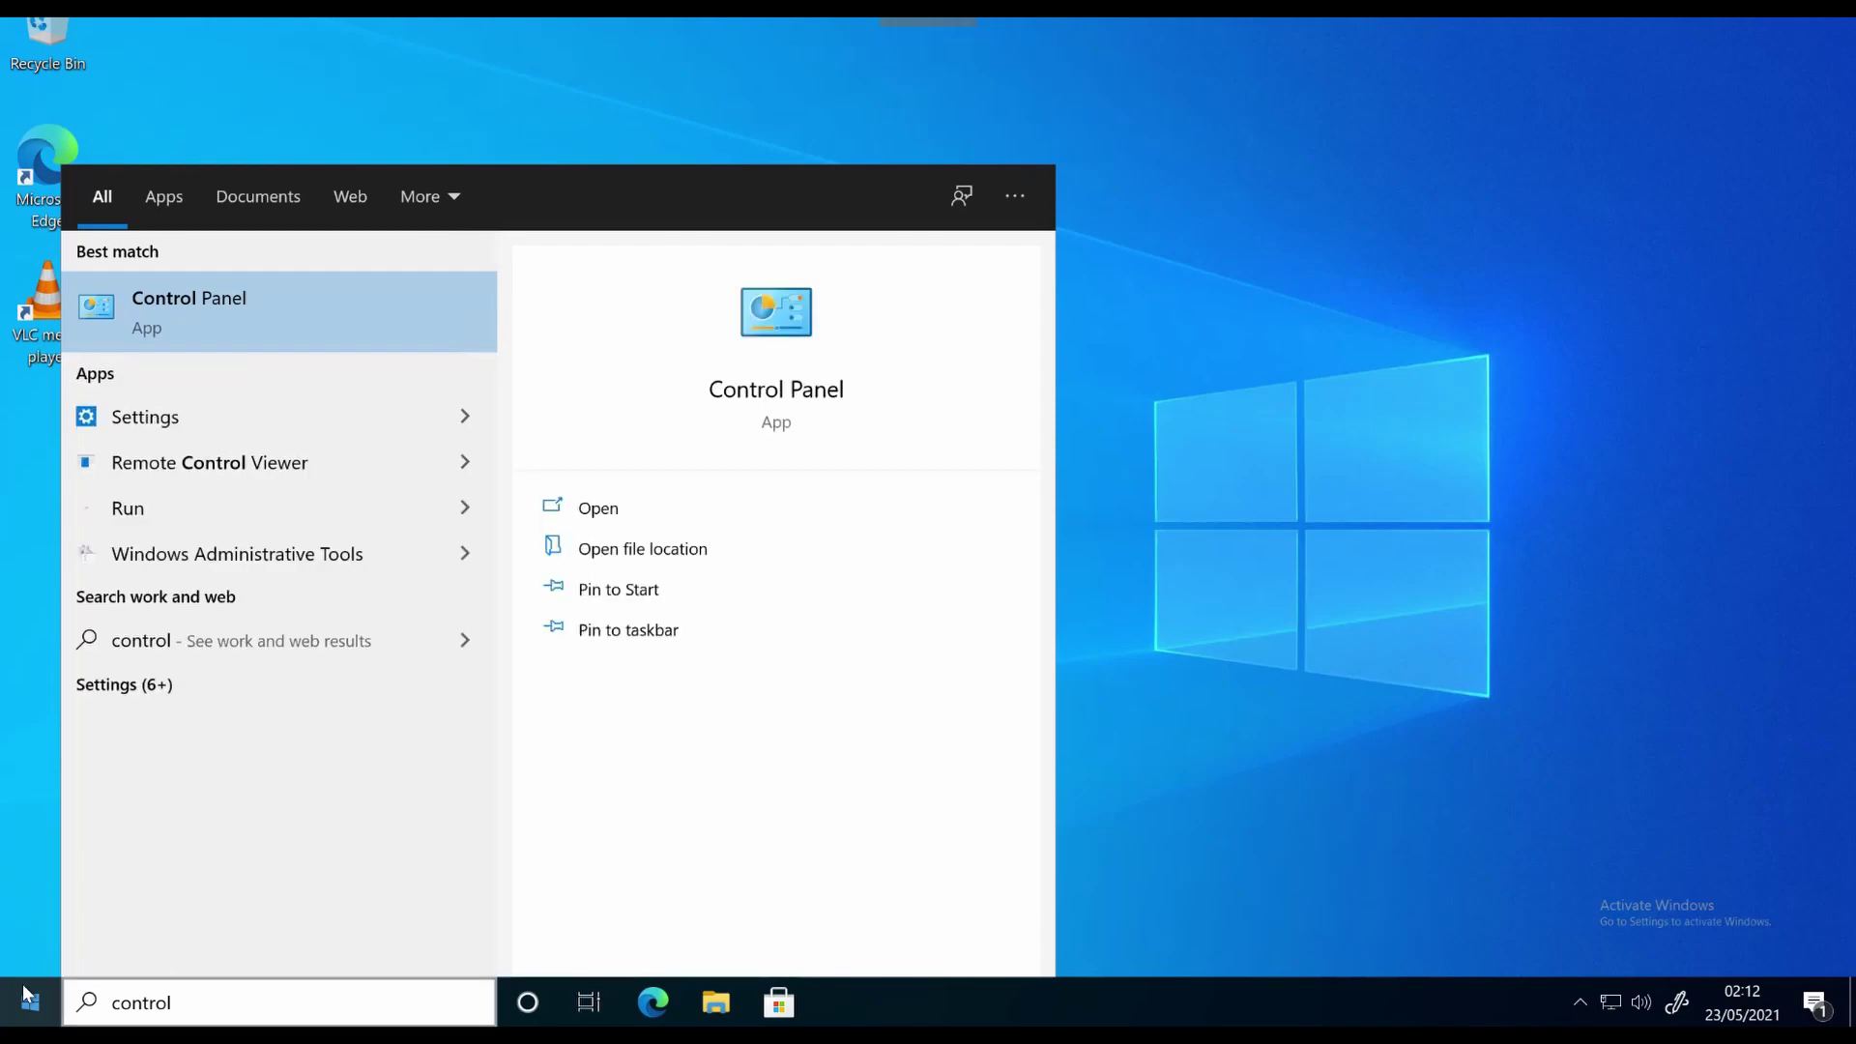
key(Escape)
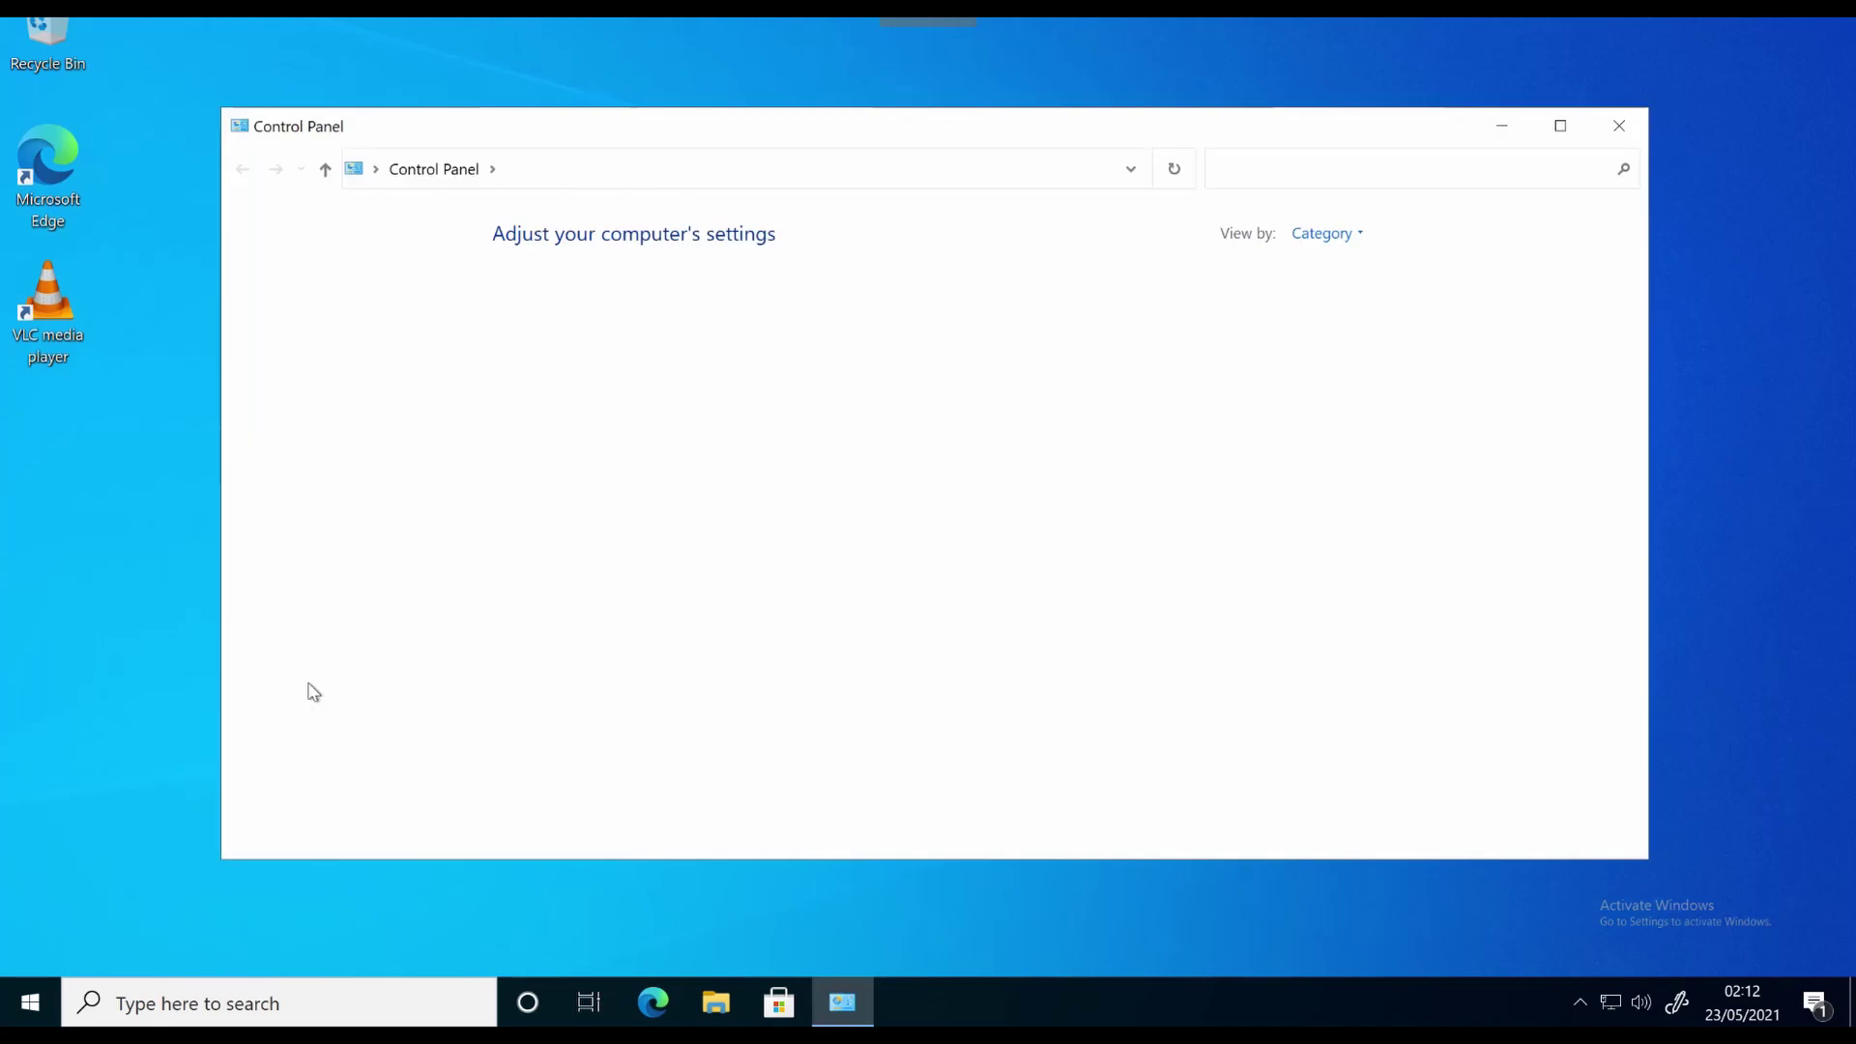
click(1350, 234)
click(1363, 294)
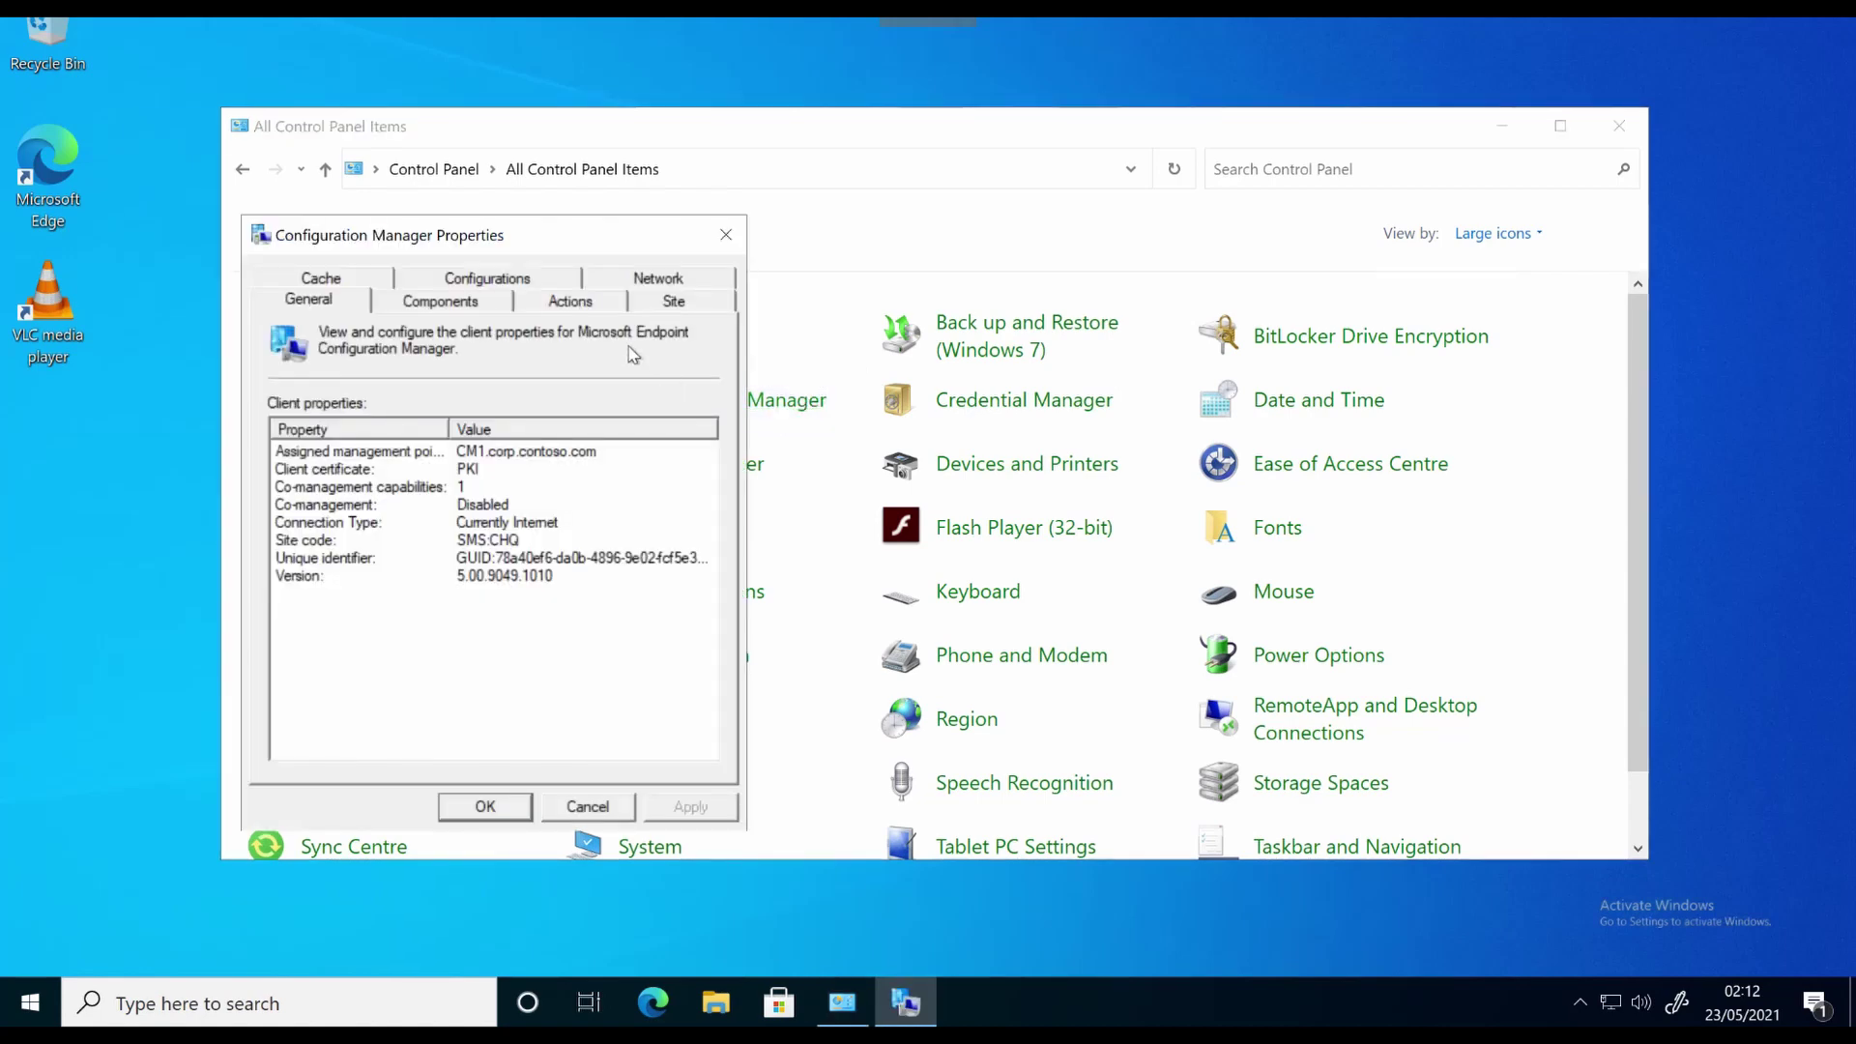
Open Configuration Manager properties, checking the Currently Internet connection and the GMCMG.CLOUDAPP.NET management point on the Network tab
click(555, 526)
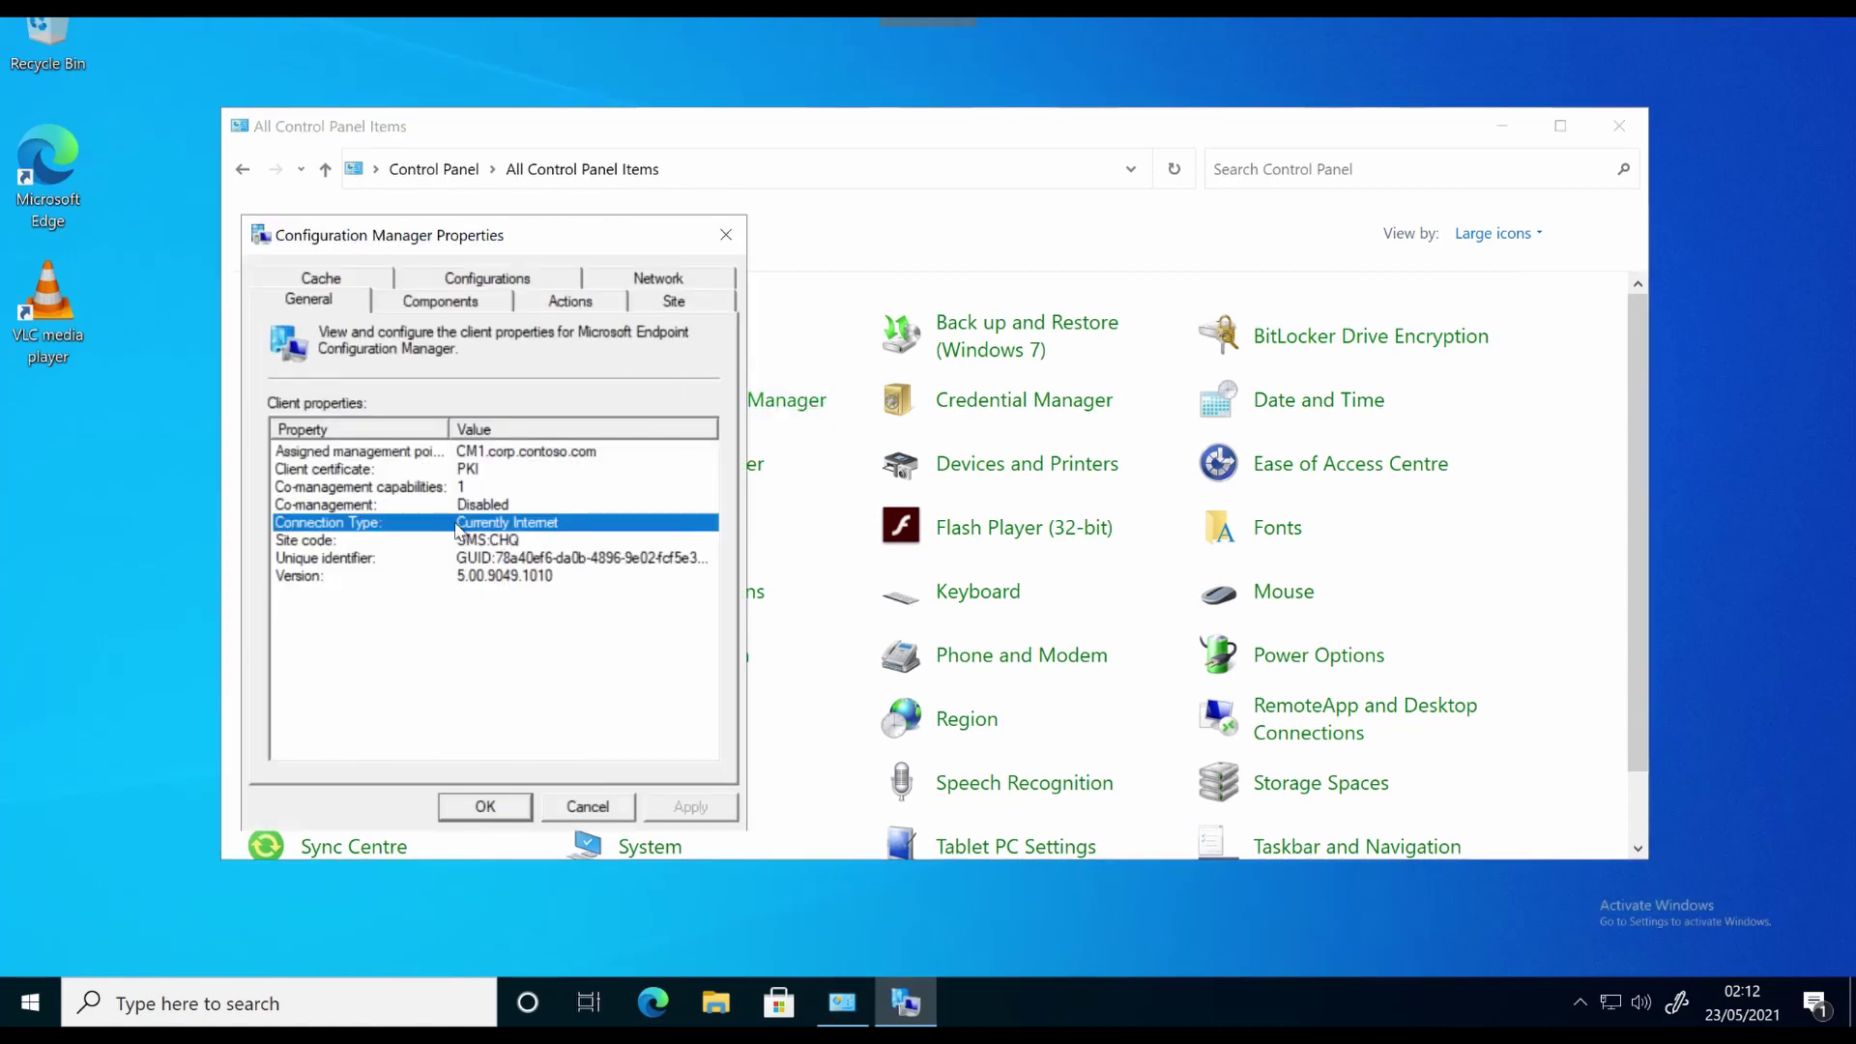
click(505, 453)
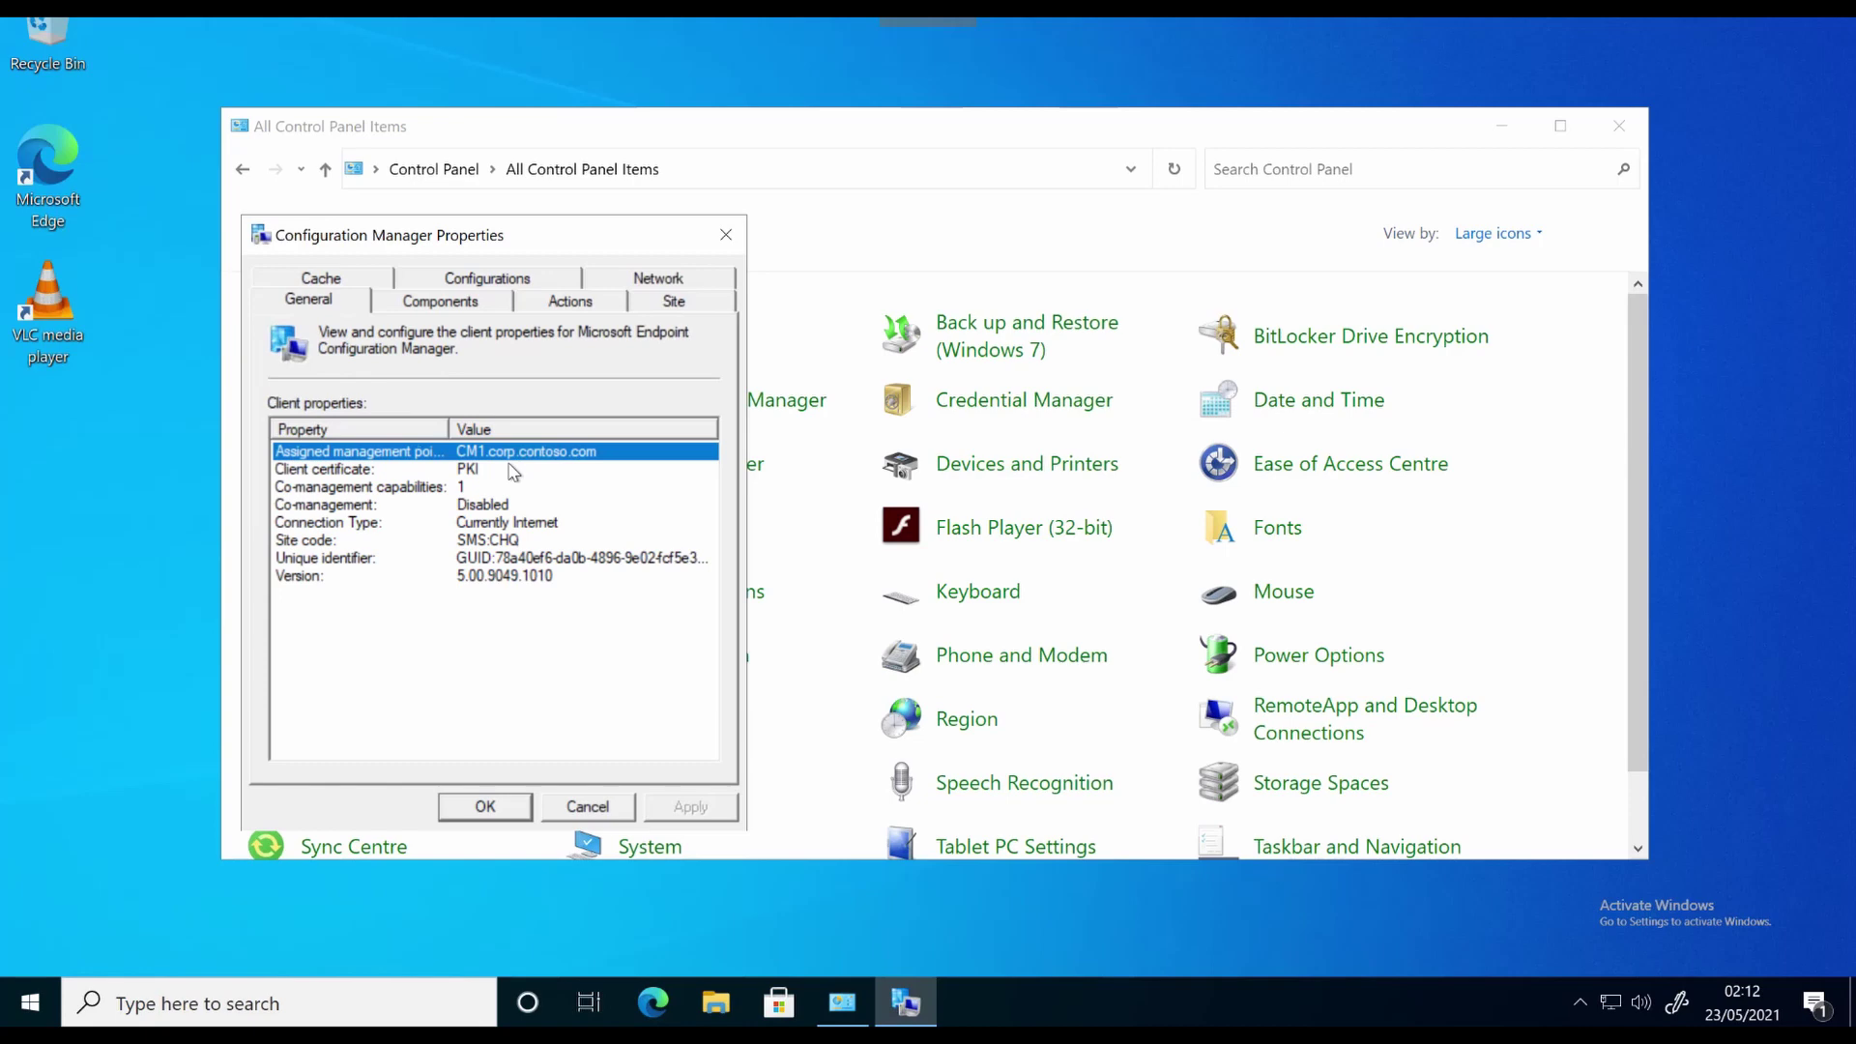
click(672, 277)
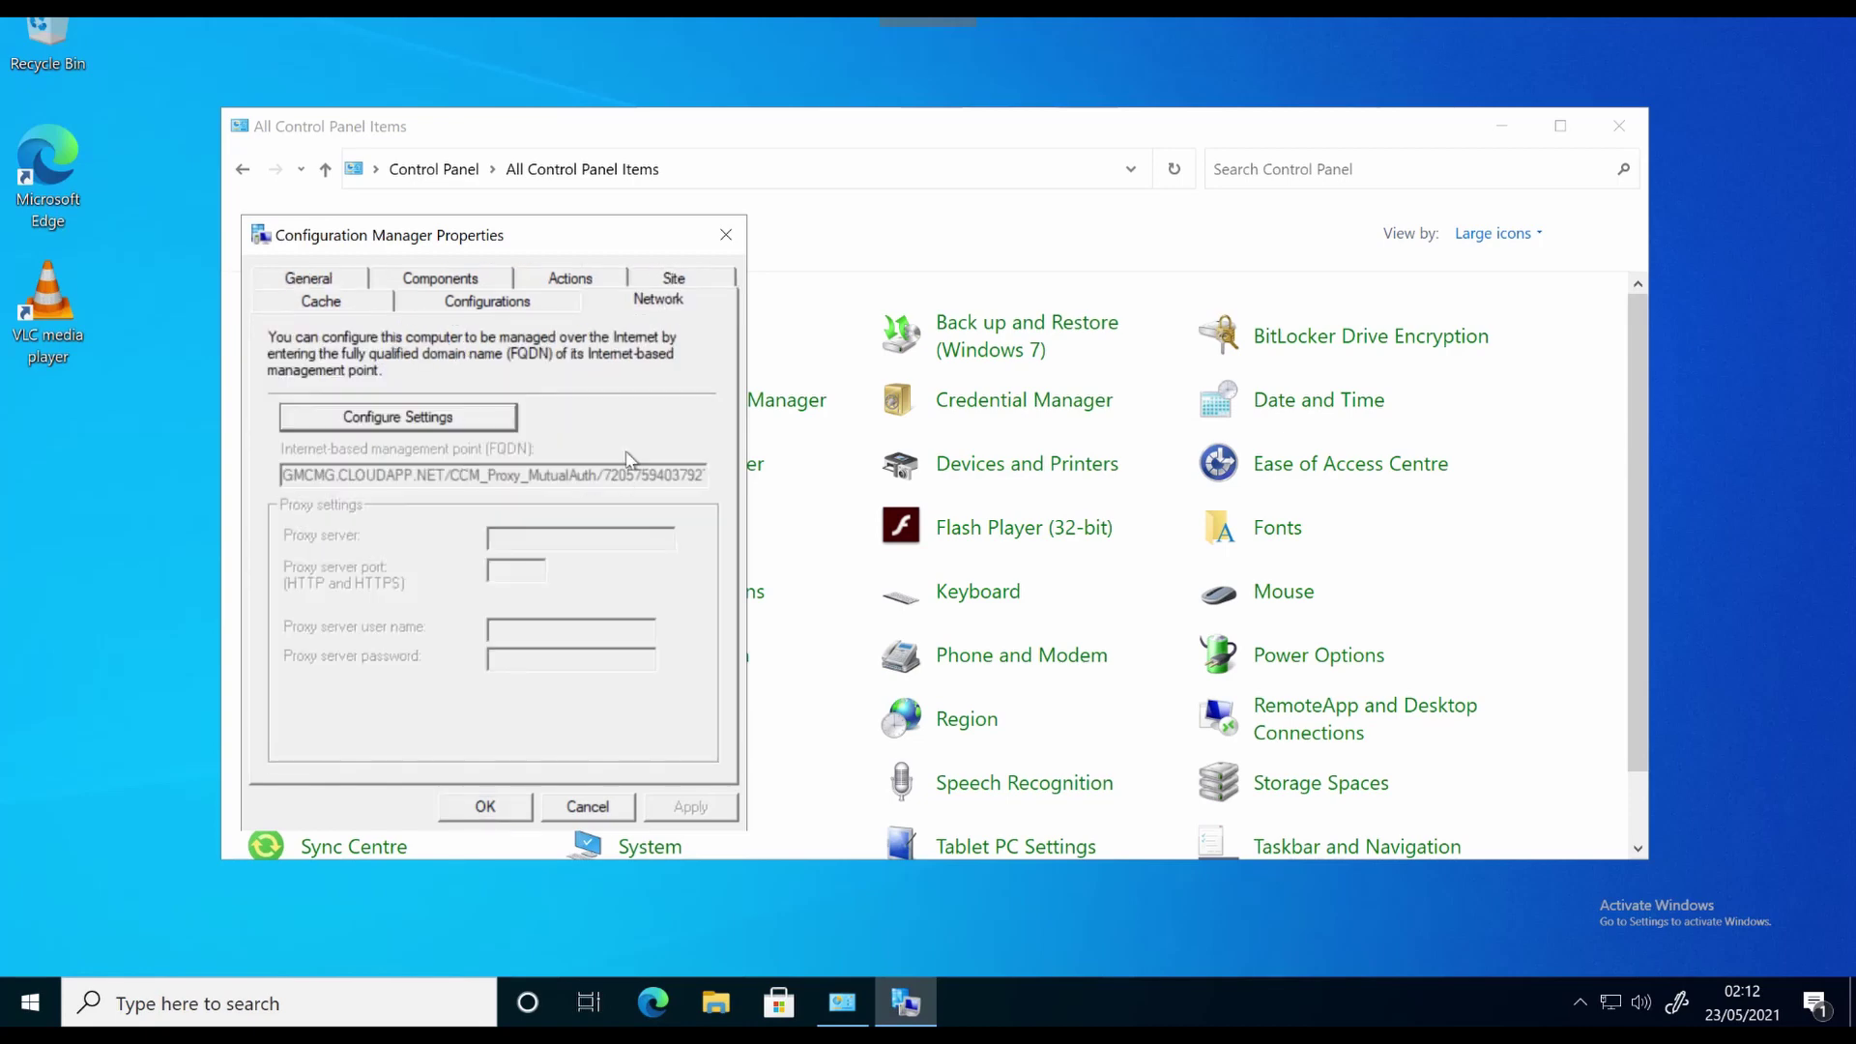
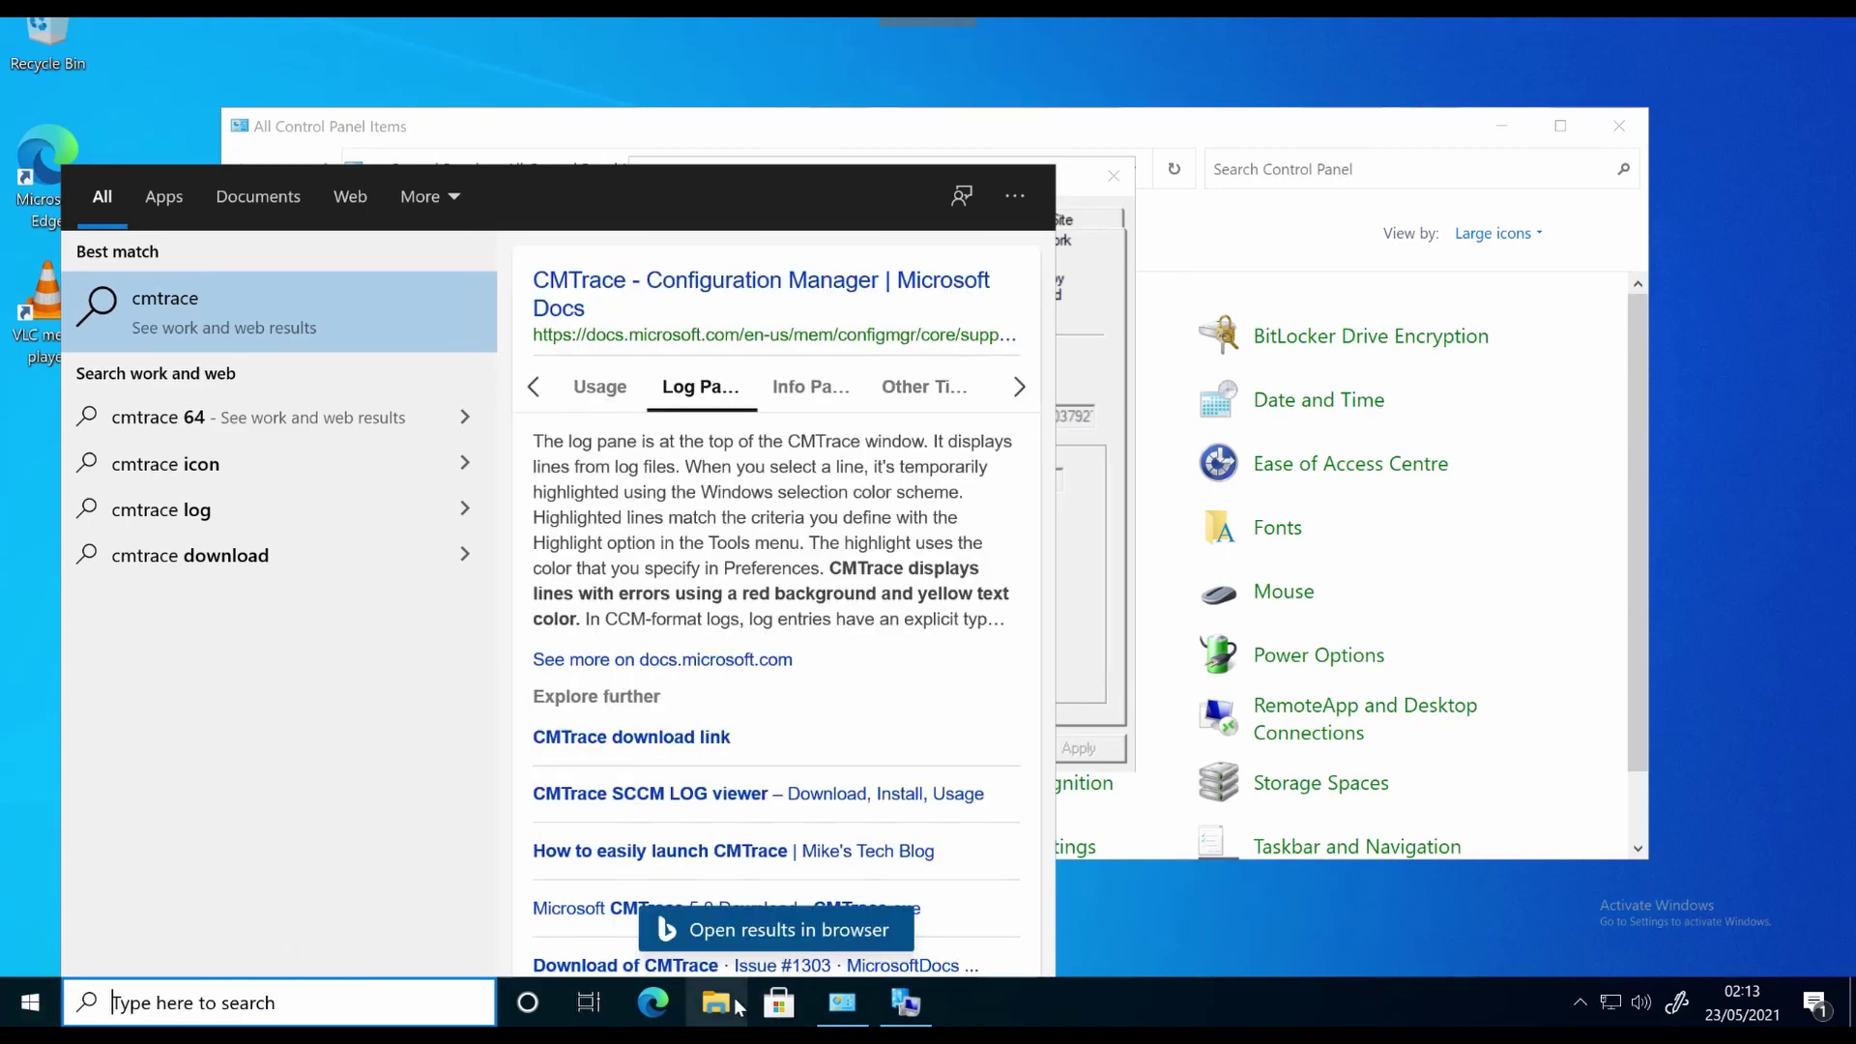
Dismiss the Start search results and bring up a new File Explorer window
key(Escape)
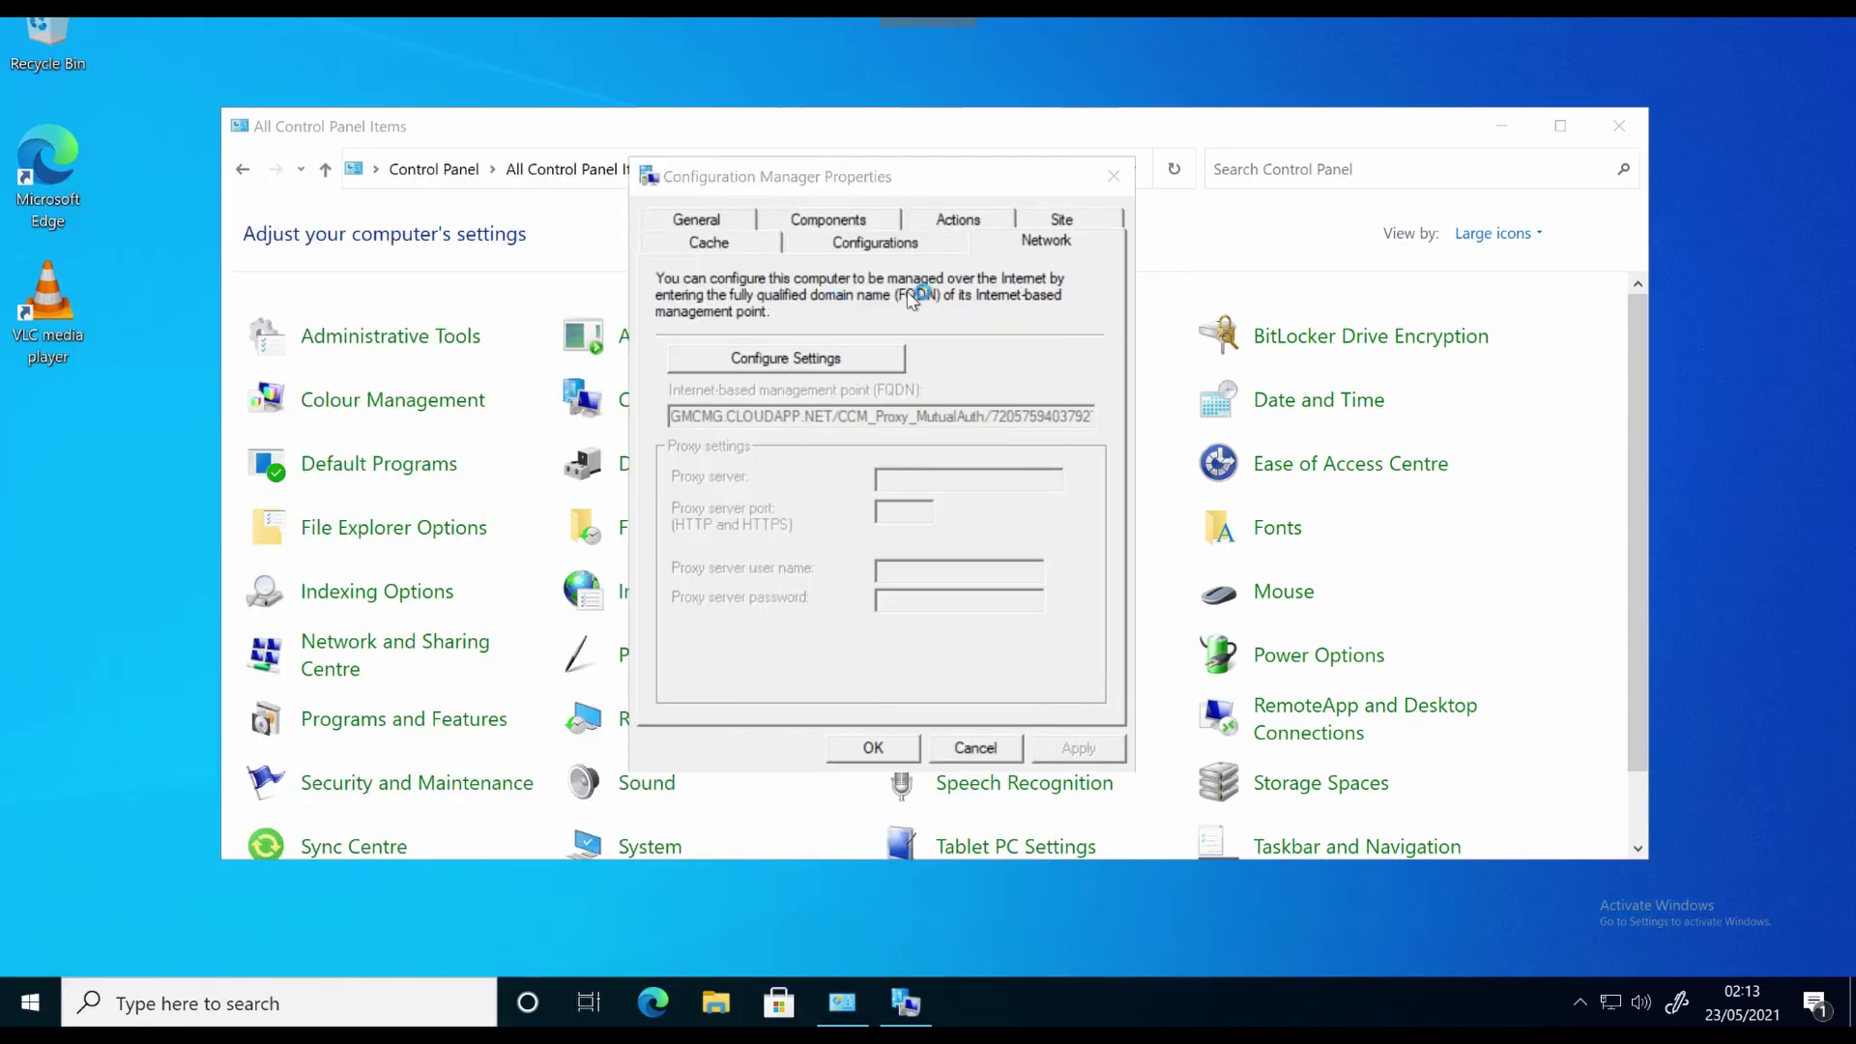
key(super+e)
Browse File Explorer to the C:\Windows\CCM\Logs folder via the address bar
click(655, 248)
text(c:@)
text(\w)
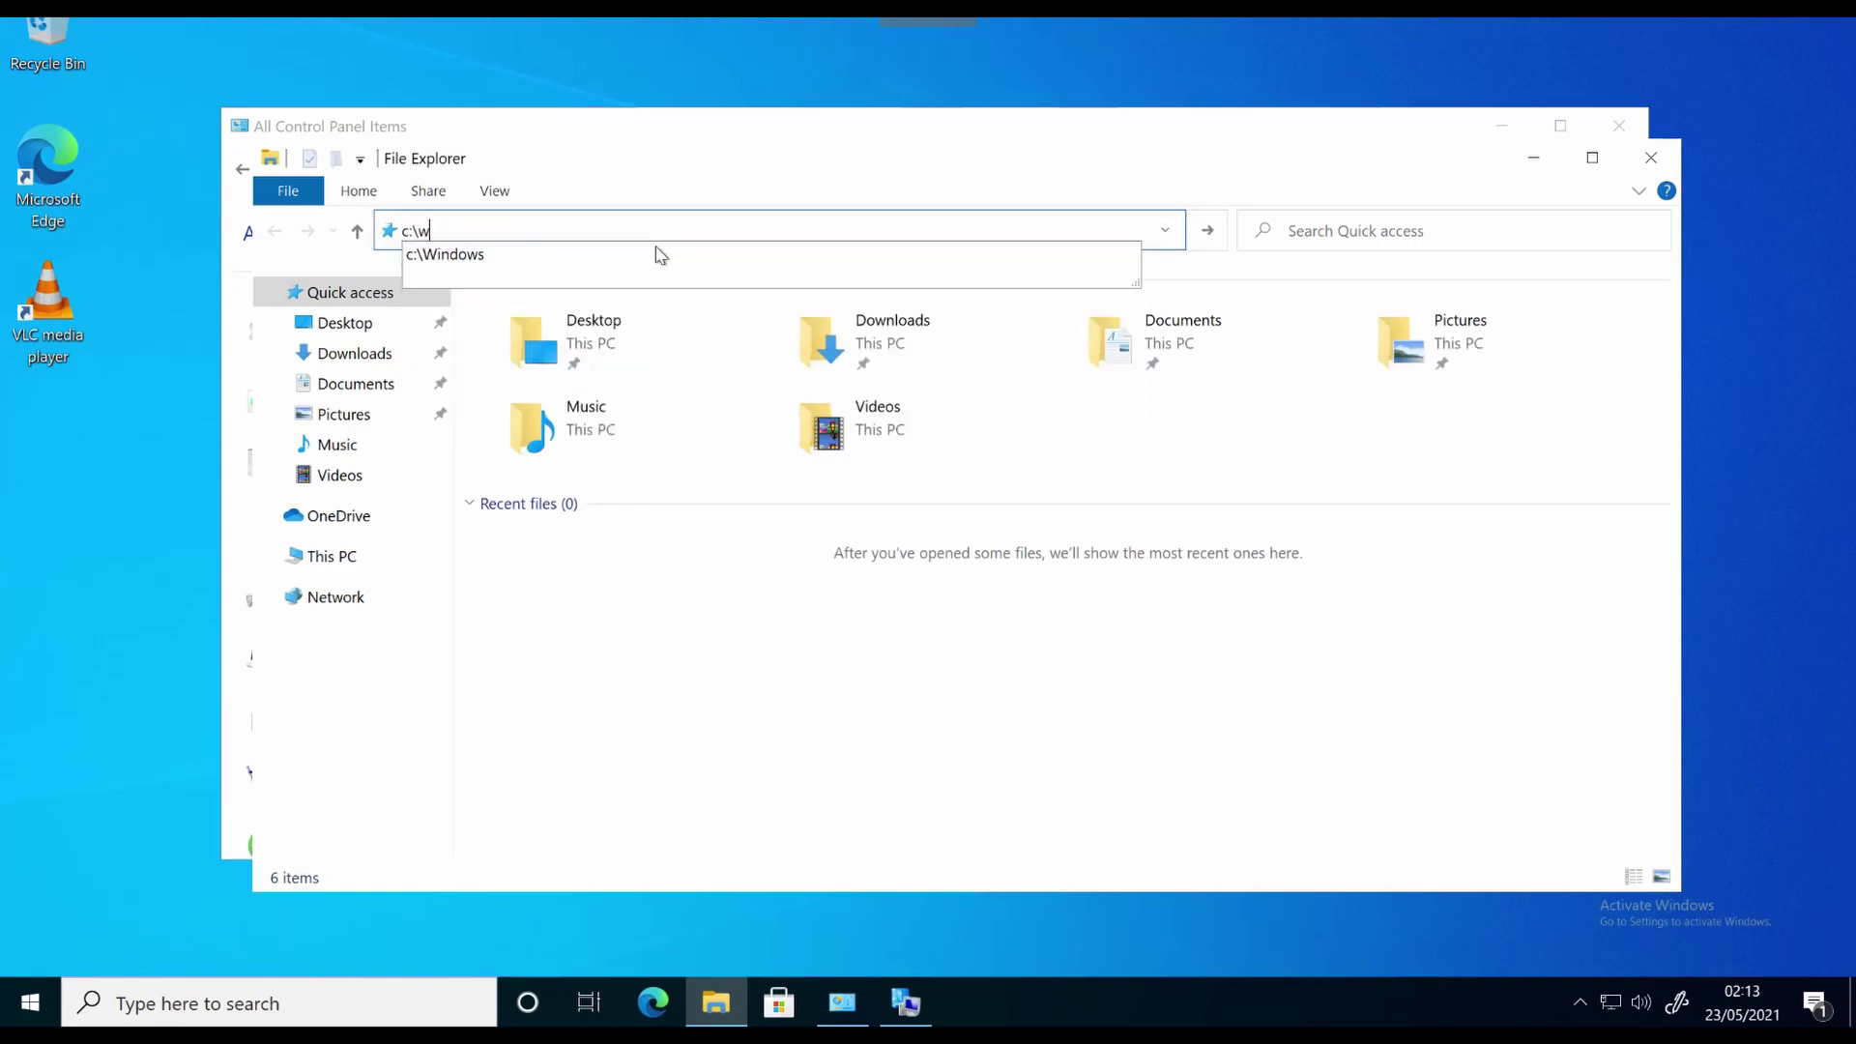
text(indow)
key(Down)
text(\c)
key(Down)
text(\log)
key(Down)
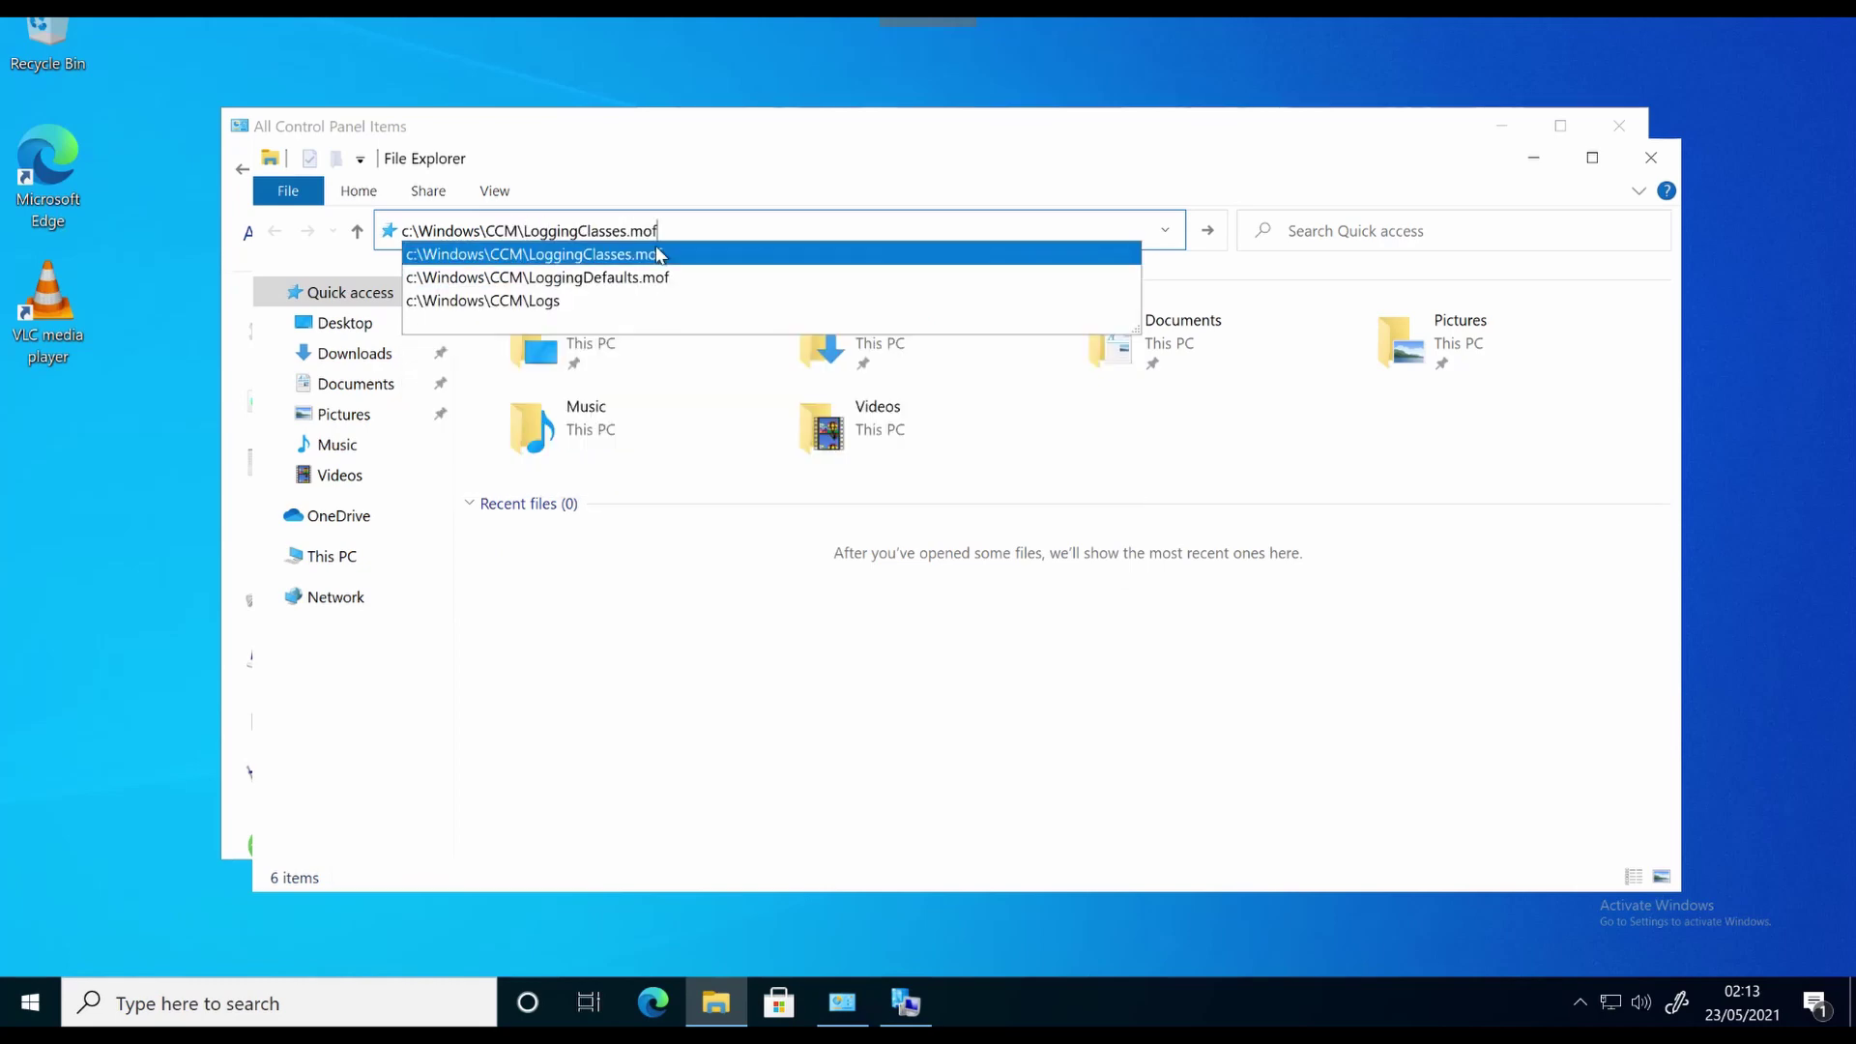
key(Down)
key(Down)
text(\)
key(Return)
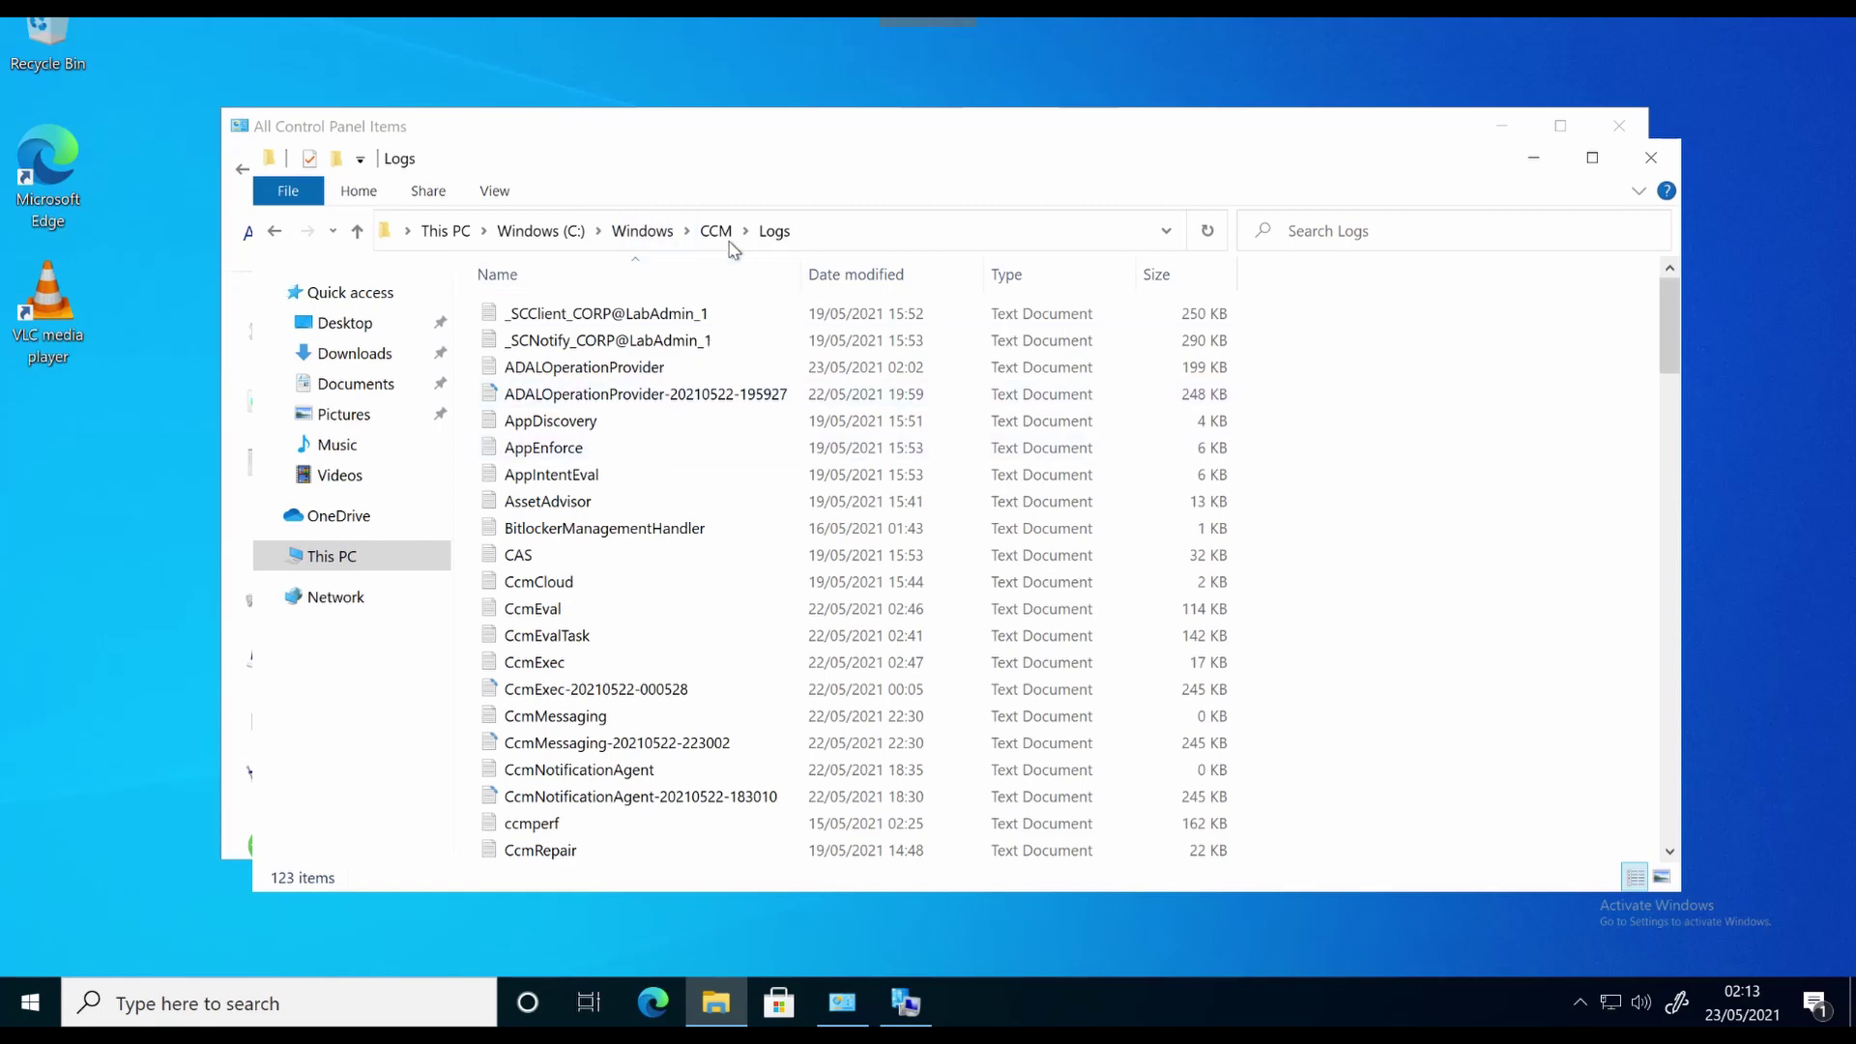
Go up to C:\Windows\CCM and select the CMTrace program file
click(716, 231)
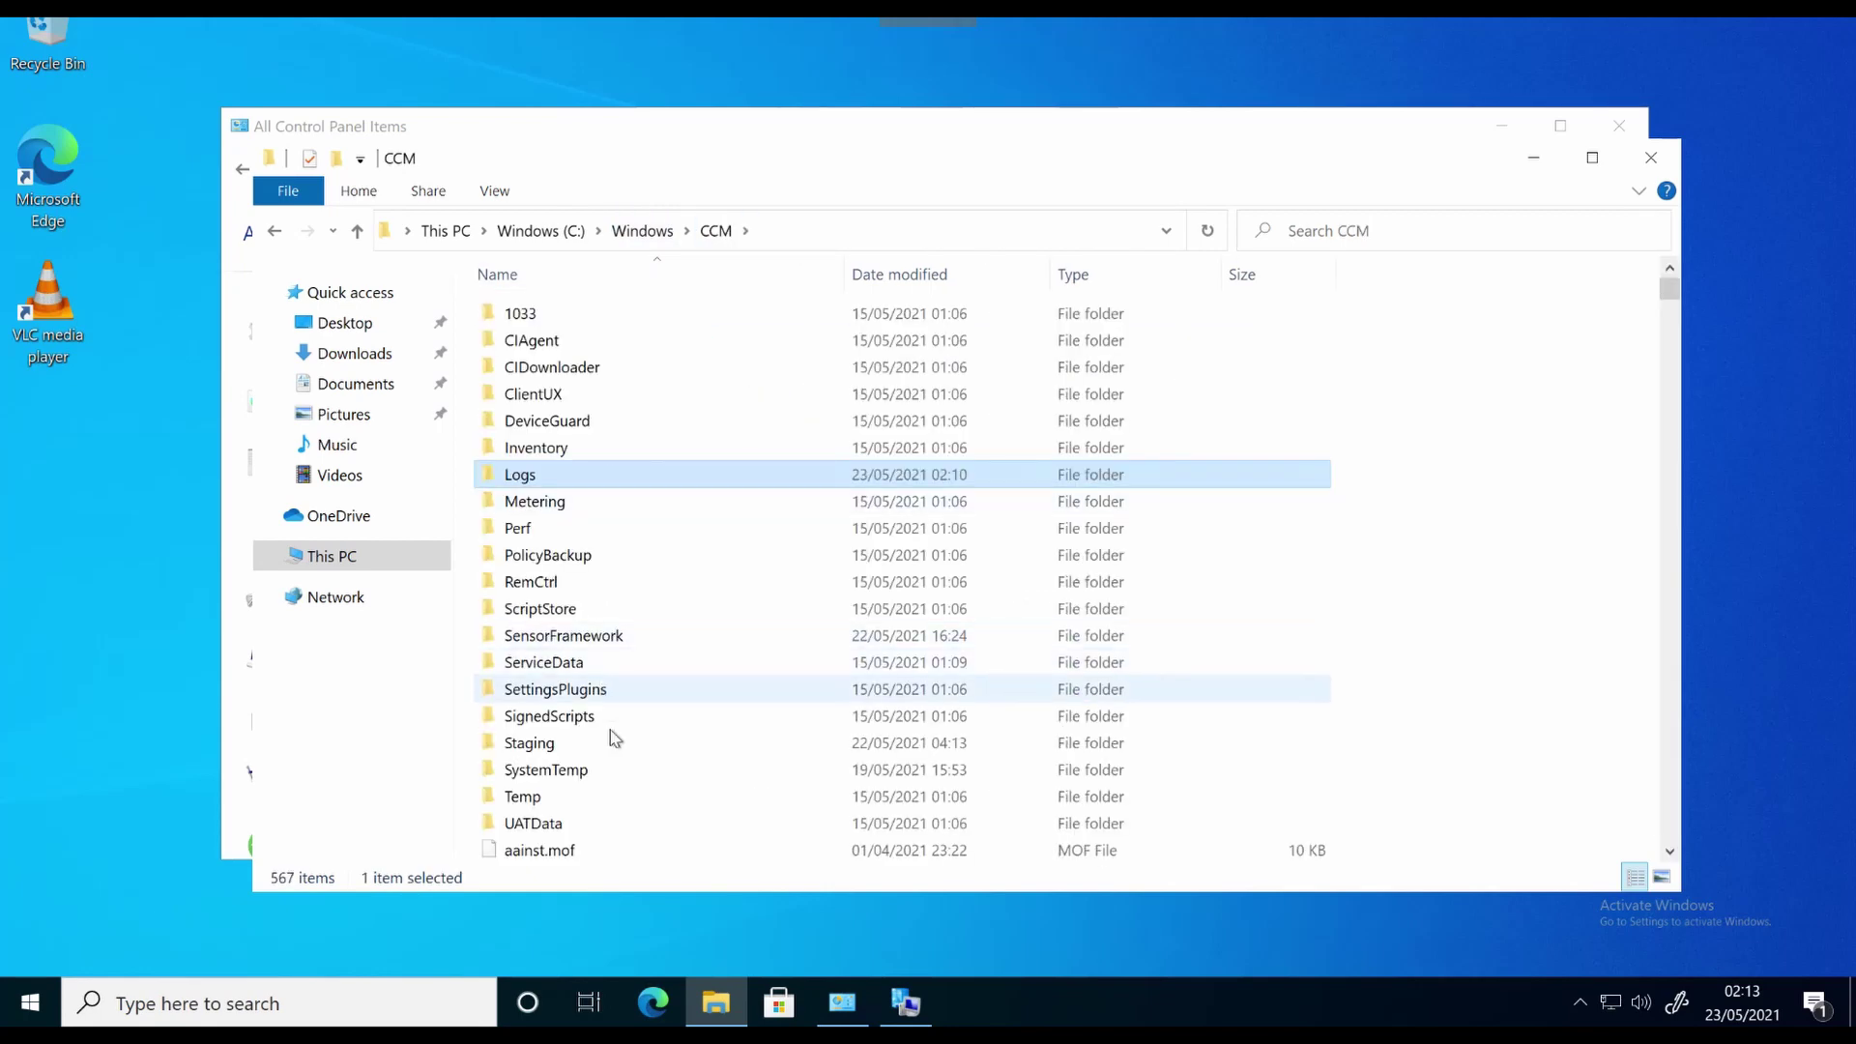
scroll(646, 774, down, 3)
text(cm)
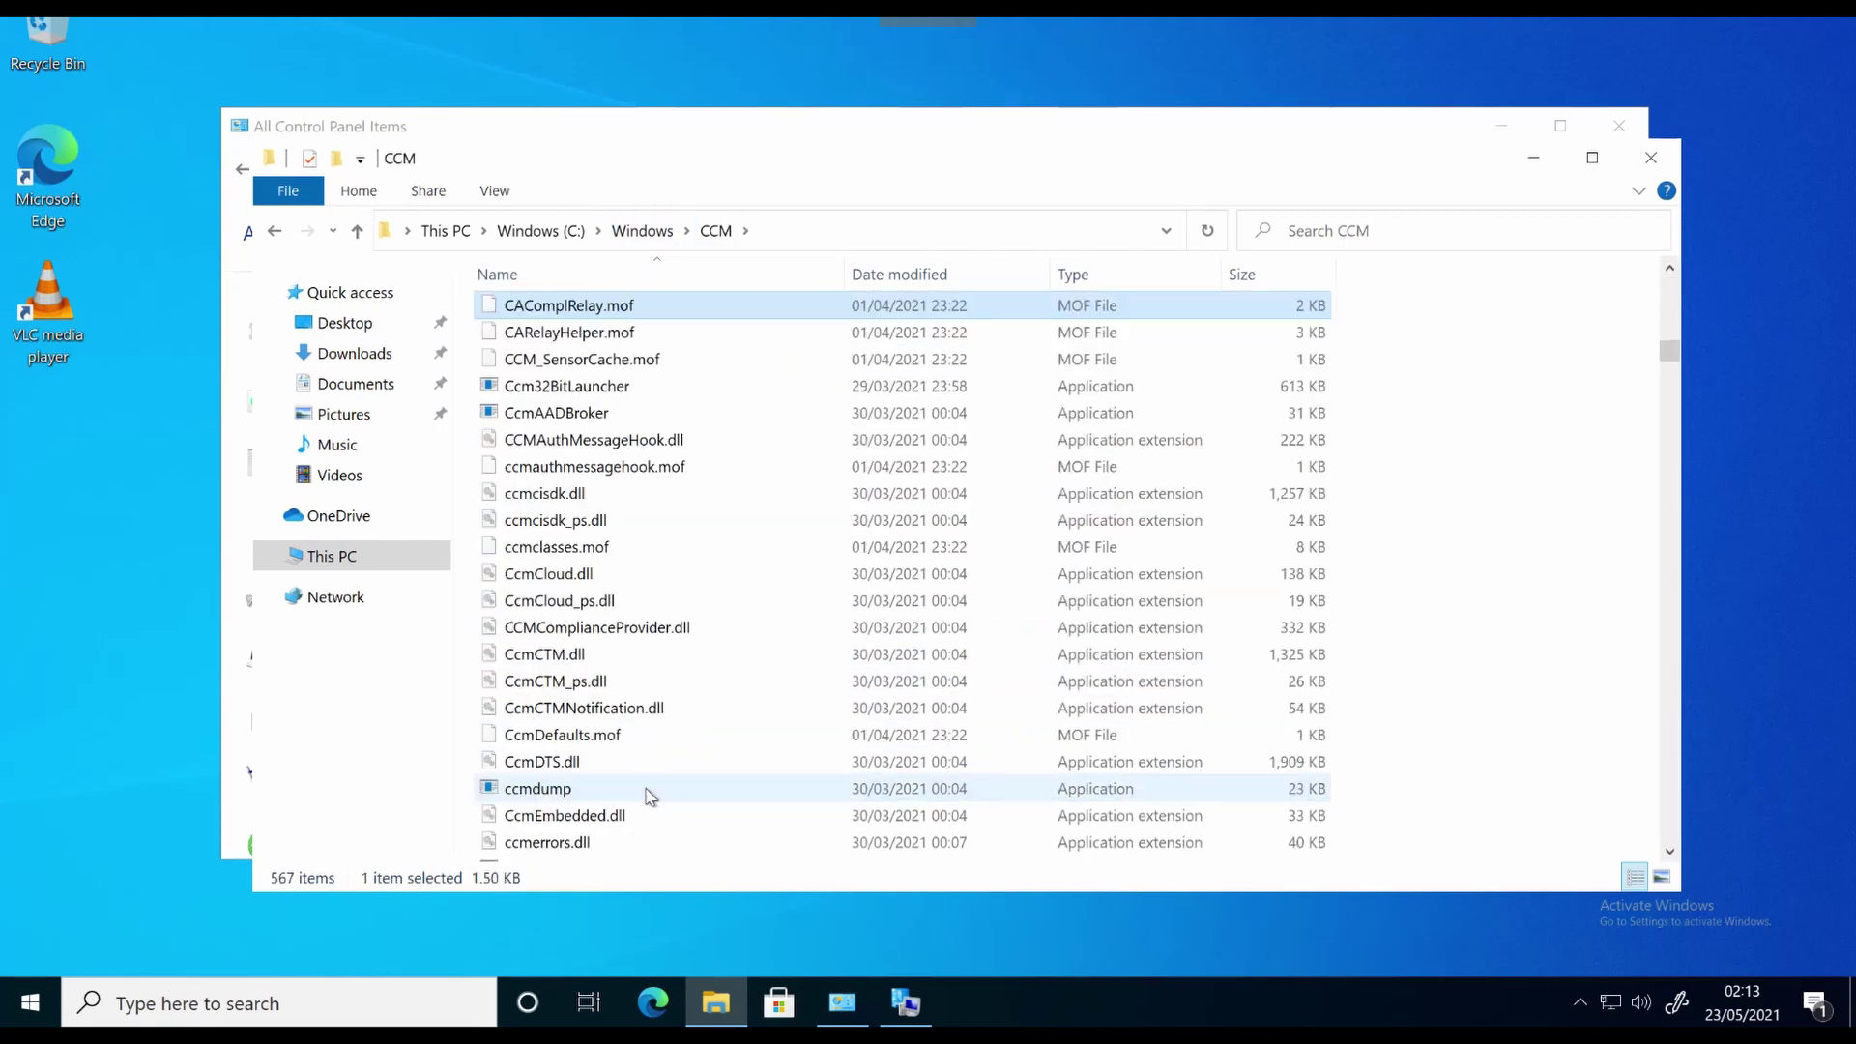
click(533, 389)
Launch CMTrace and maximize its window
double_click(534, 389)
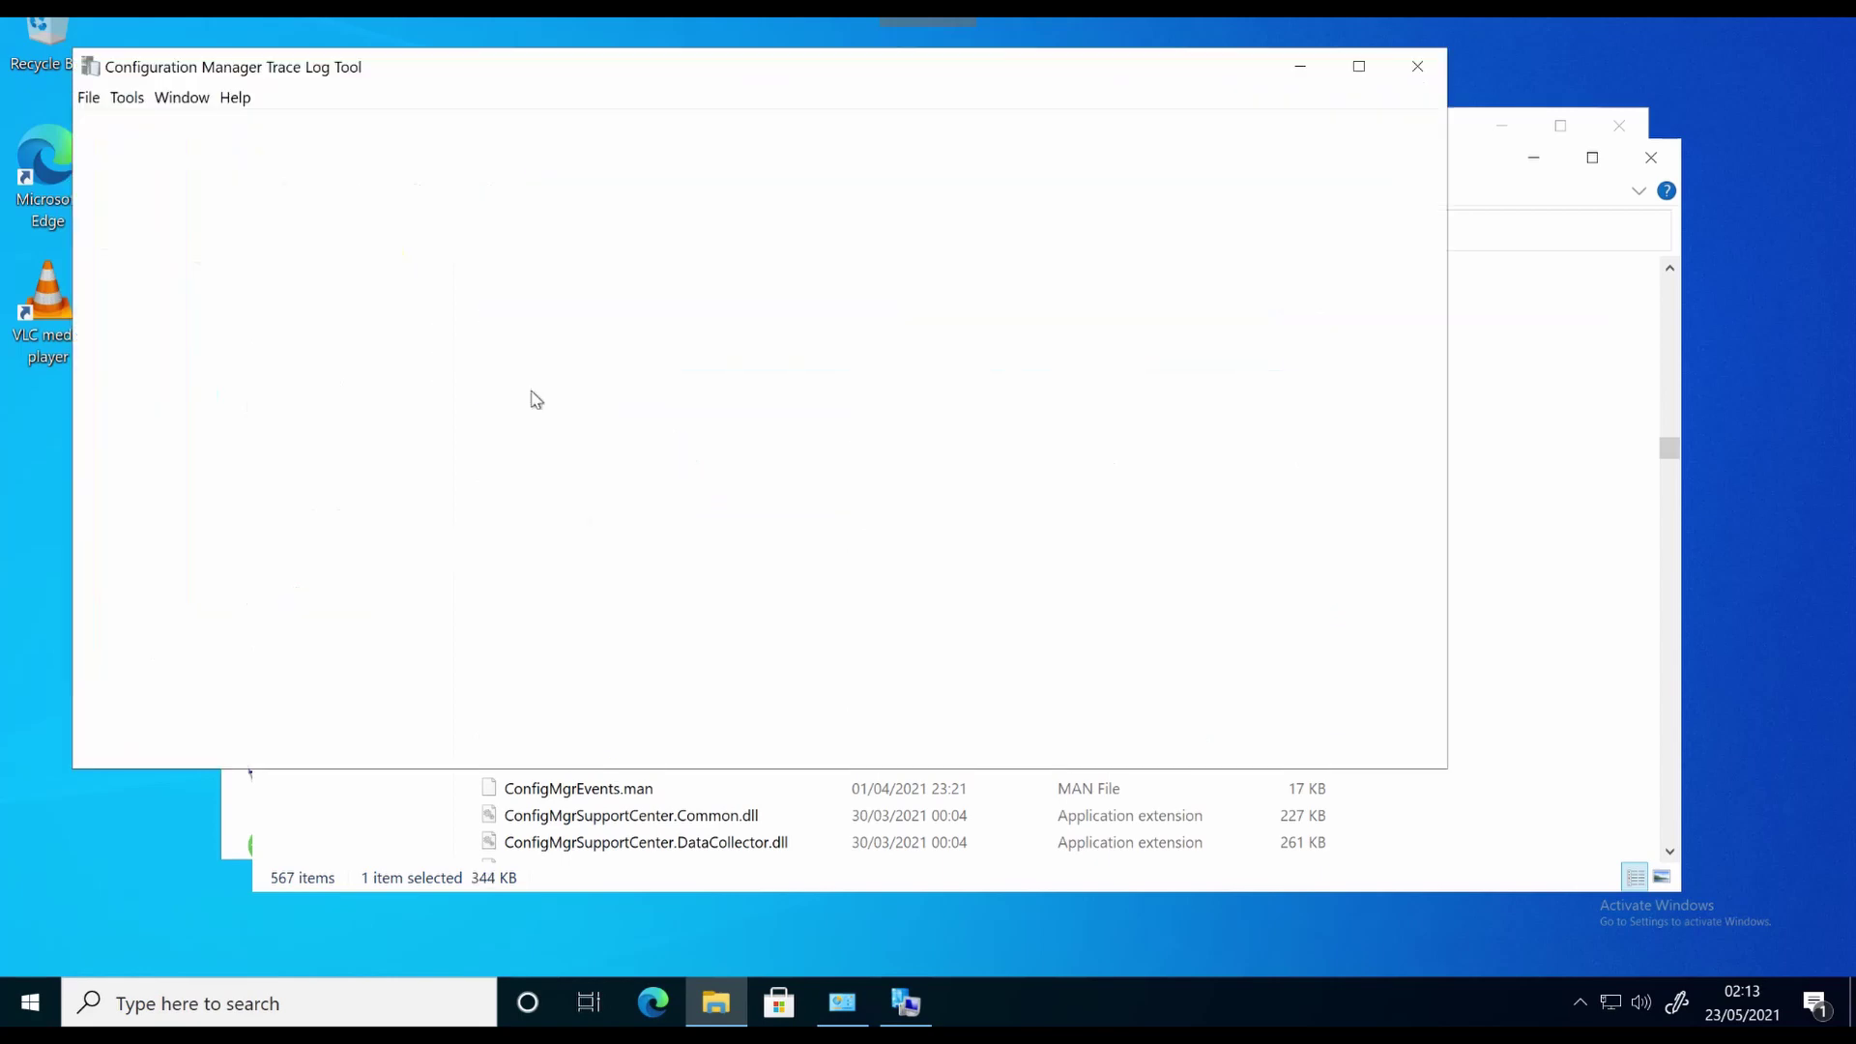
drag(636, 81, 903, 91)
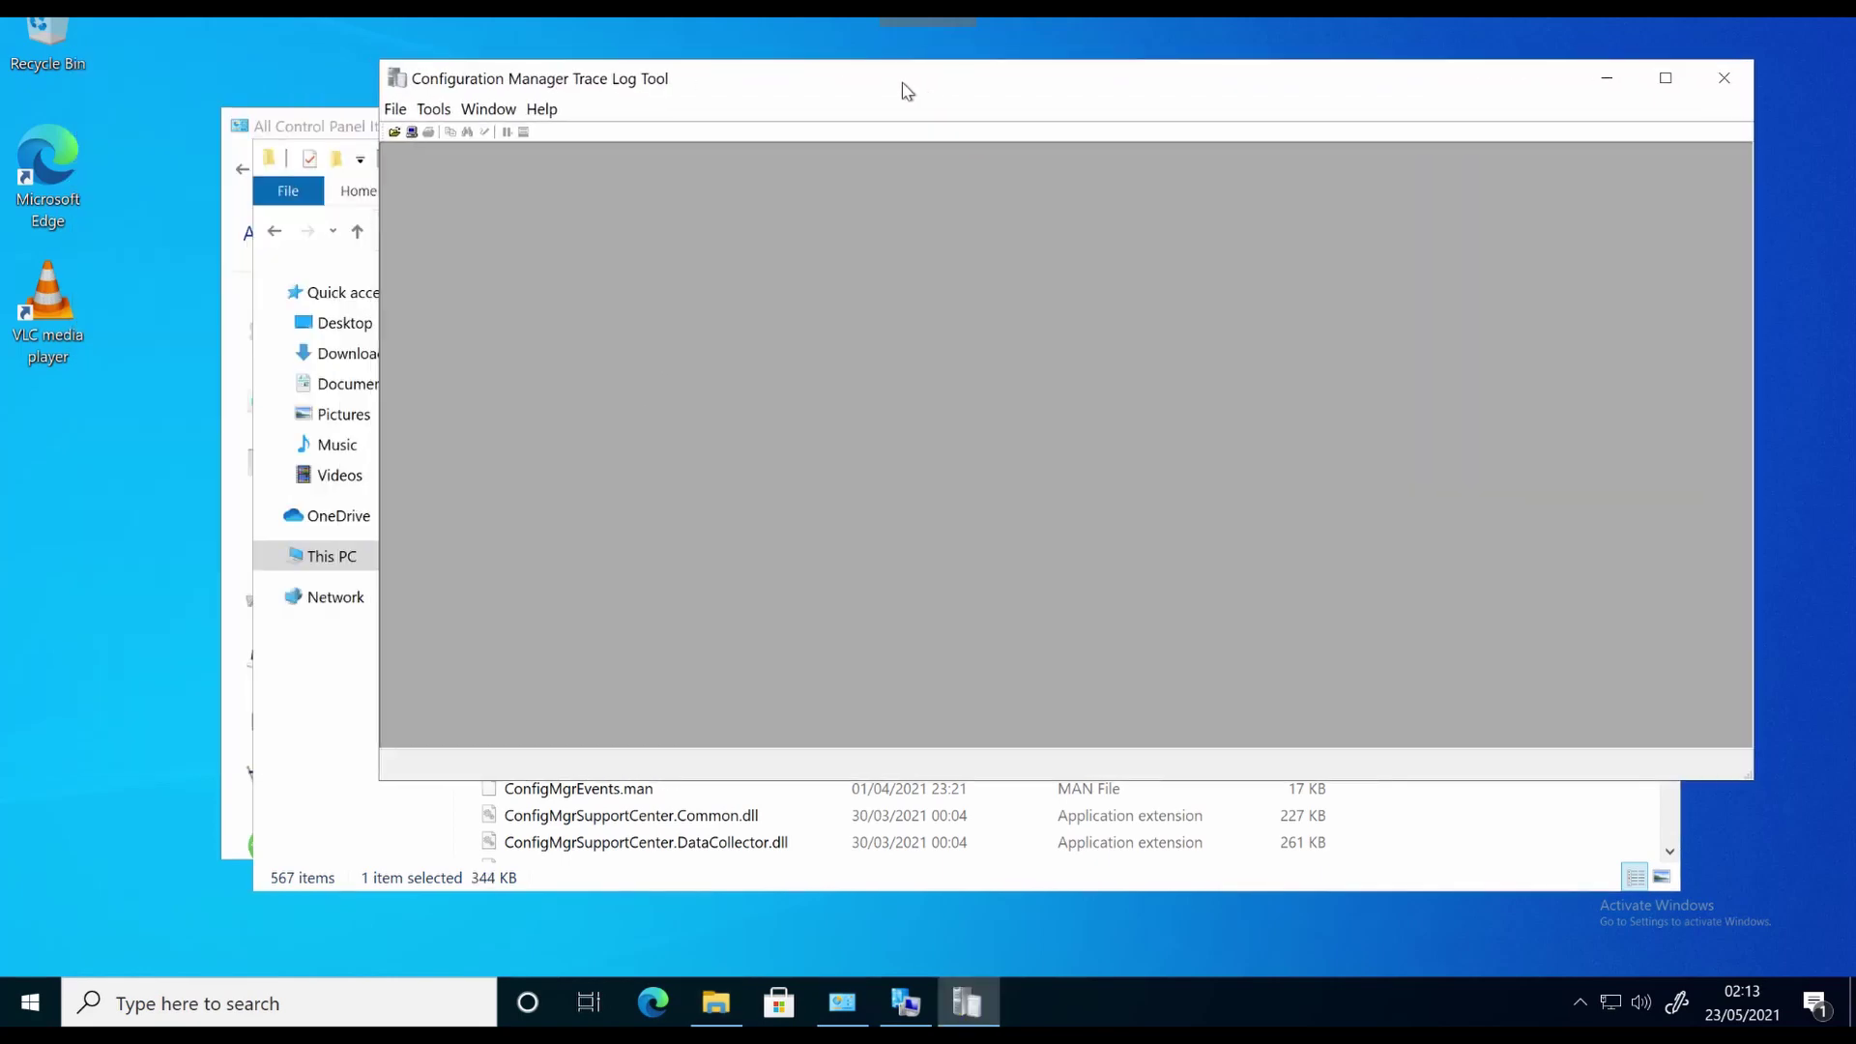
double_click(903, 91)
From File > Open, browse into the Logs folder and select the LocationServices log
click(17, 27)
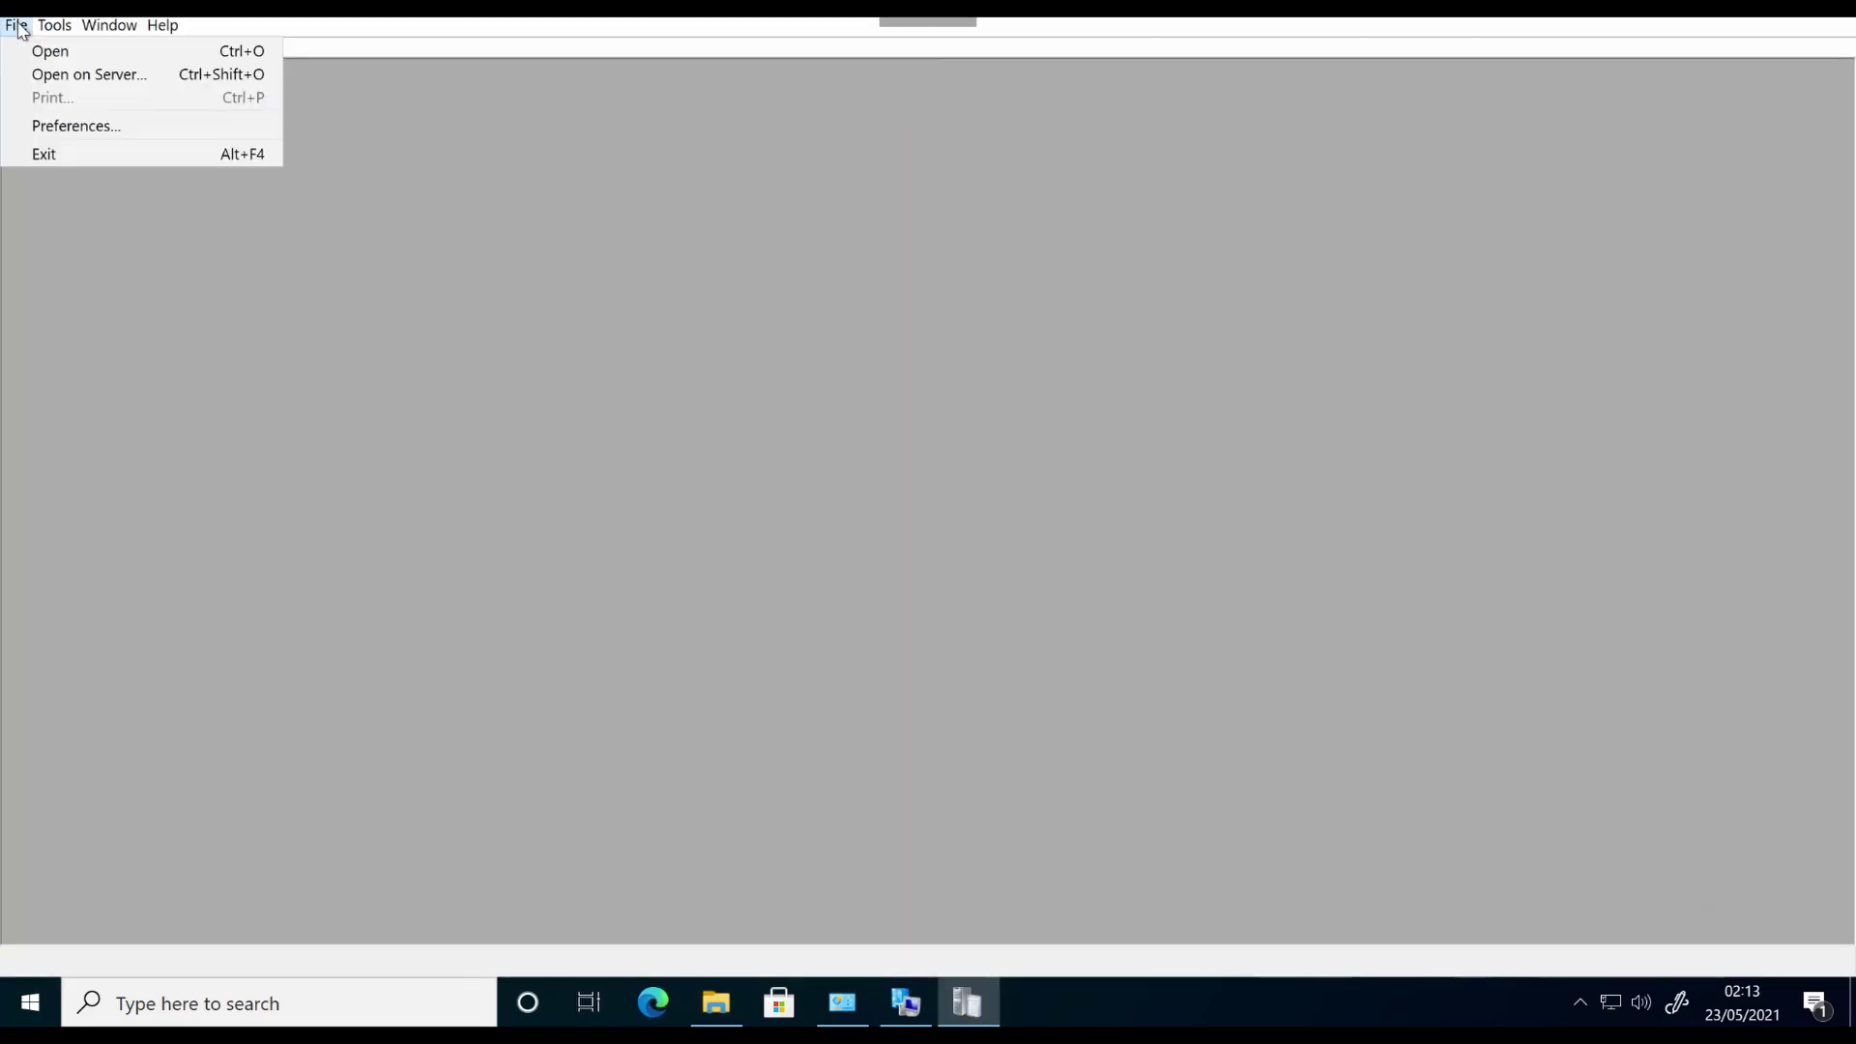
click(50, 53)
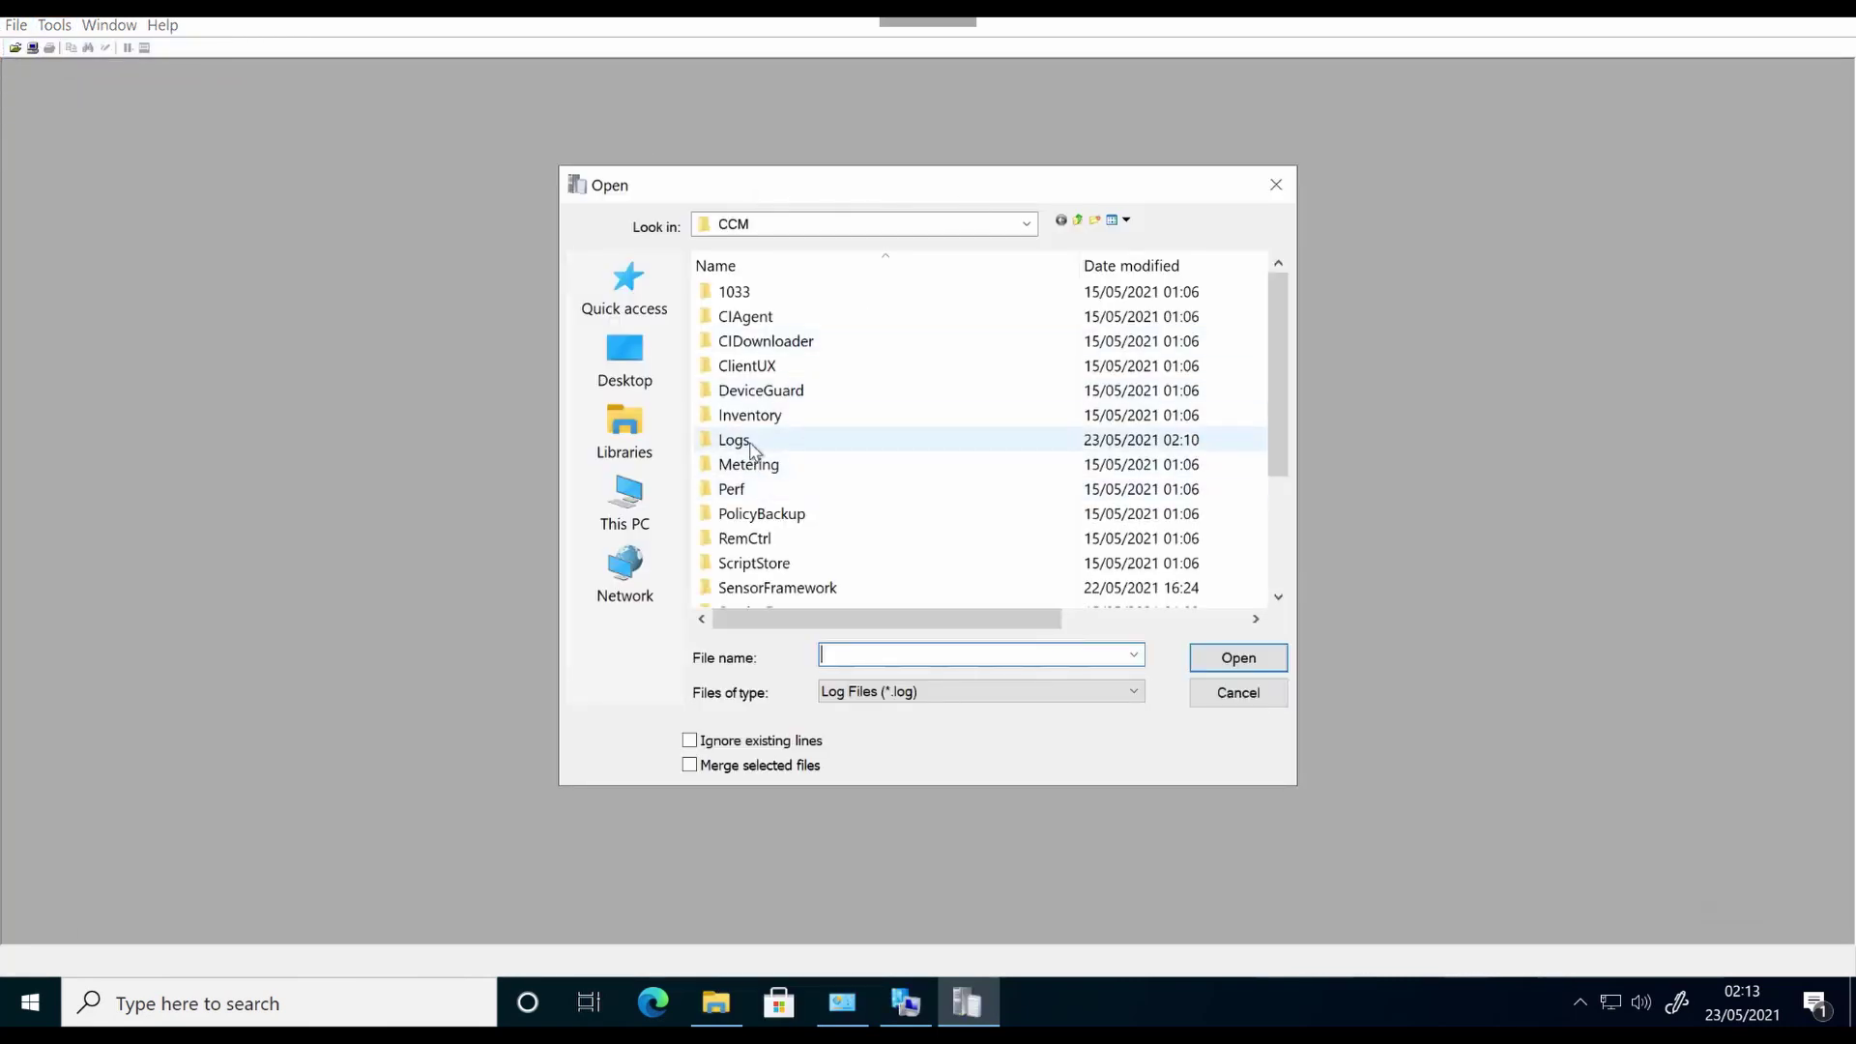
click(751, 446)
double_click(751, 447)
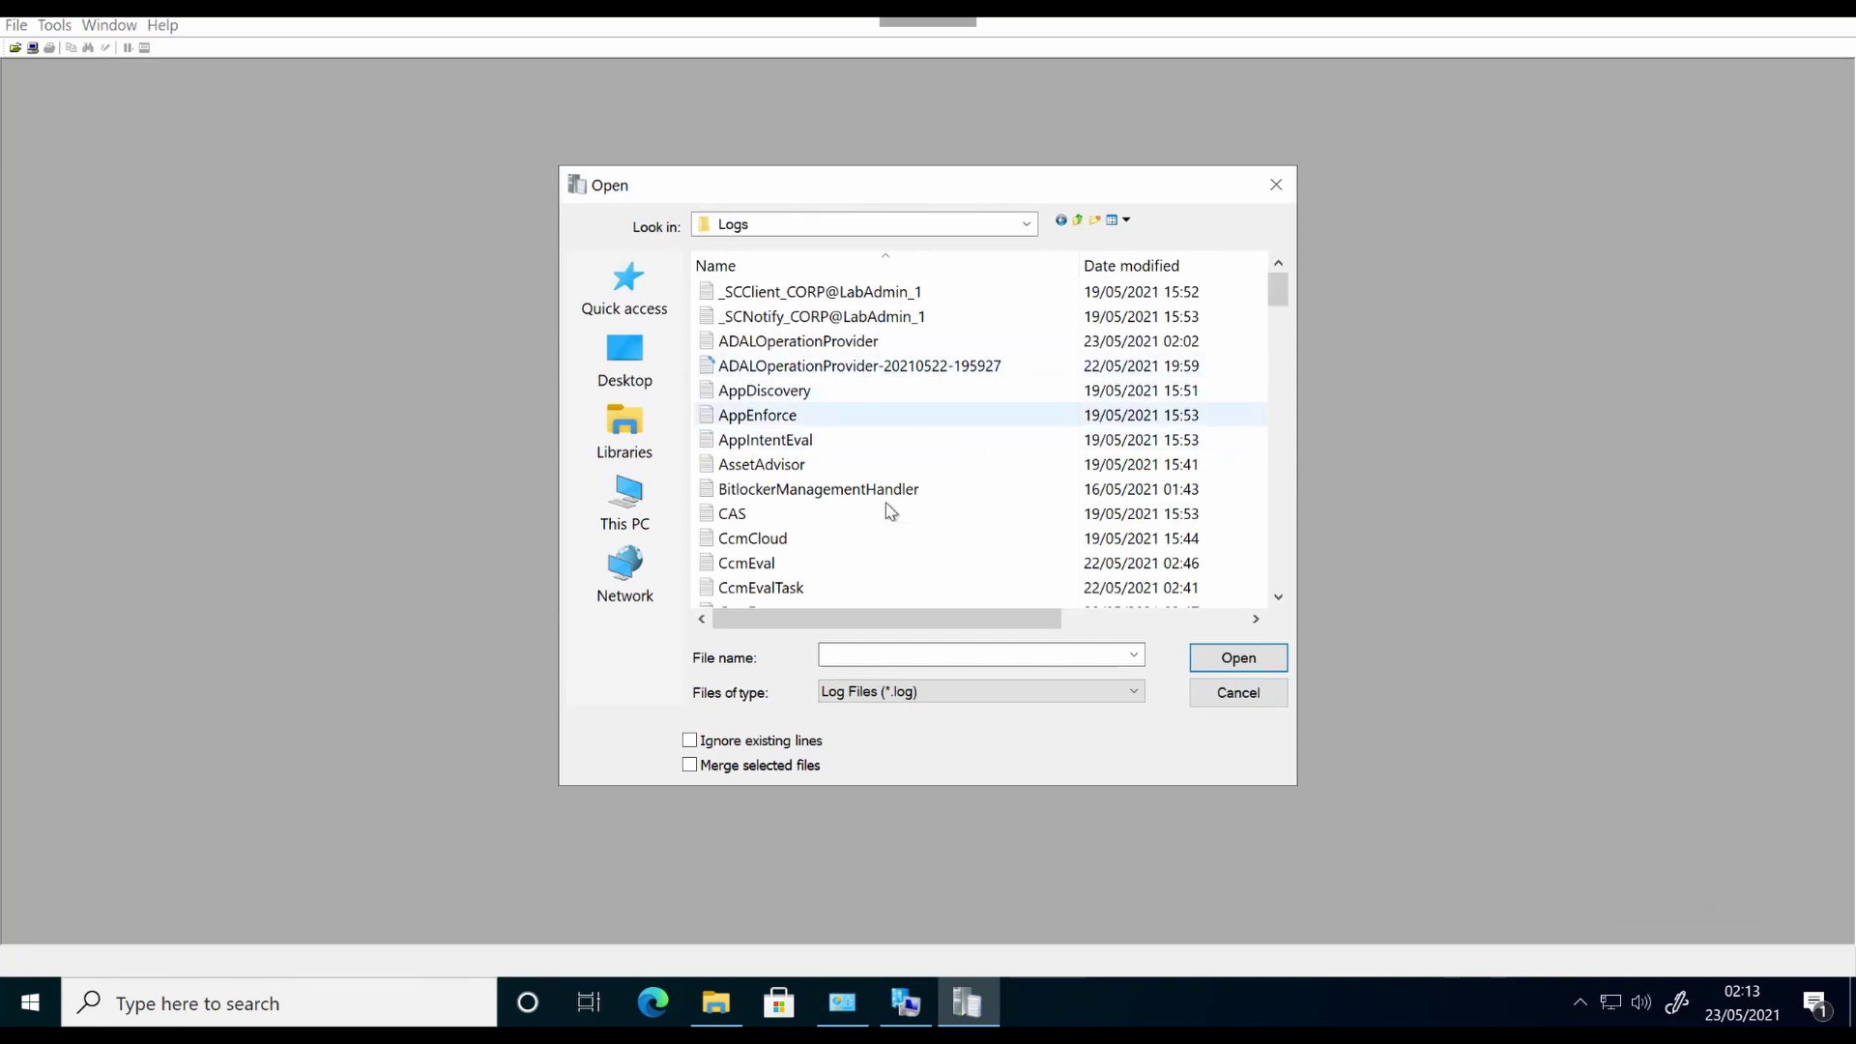
scroll(901, 484, down, 2)
scroll(899, 474, down, 4)
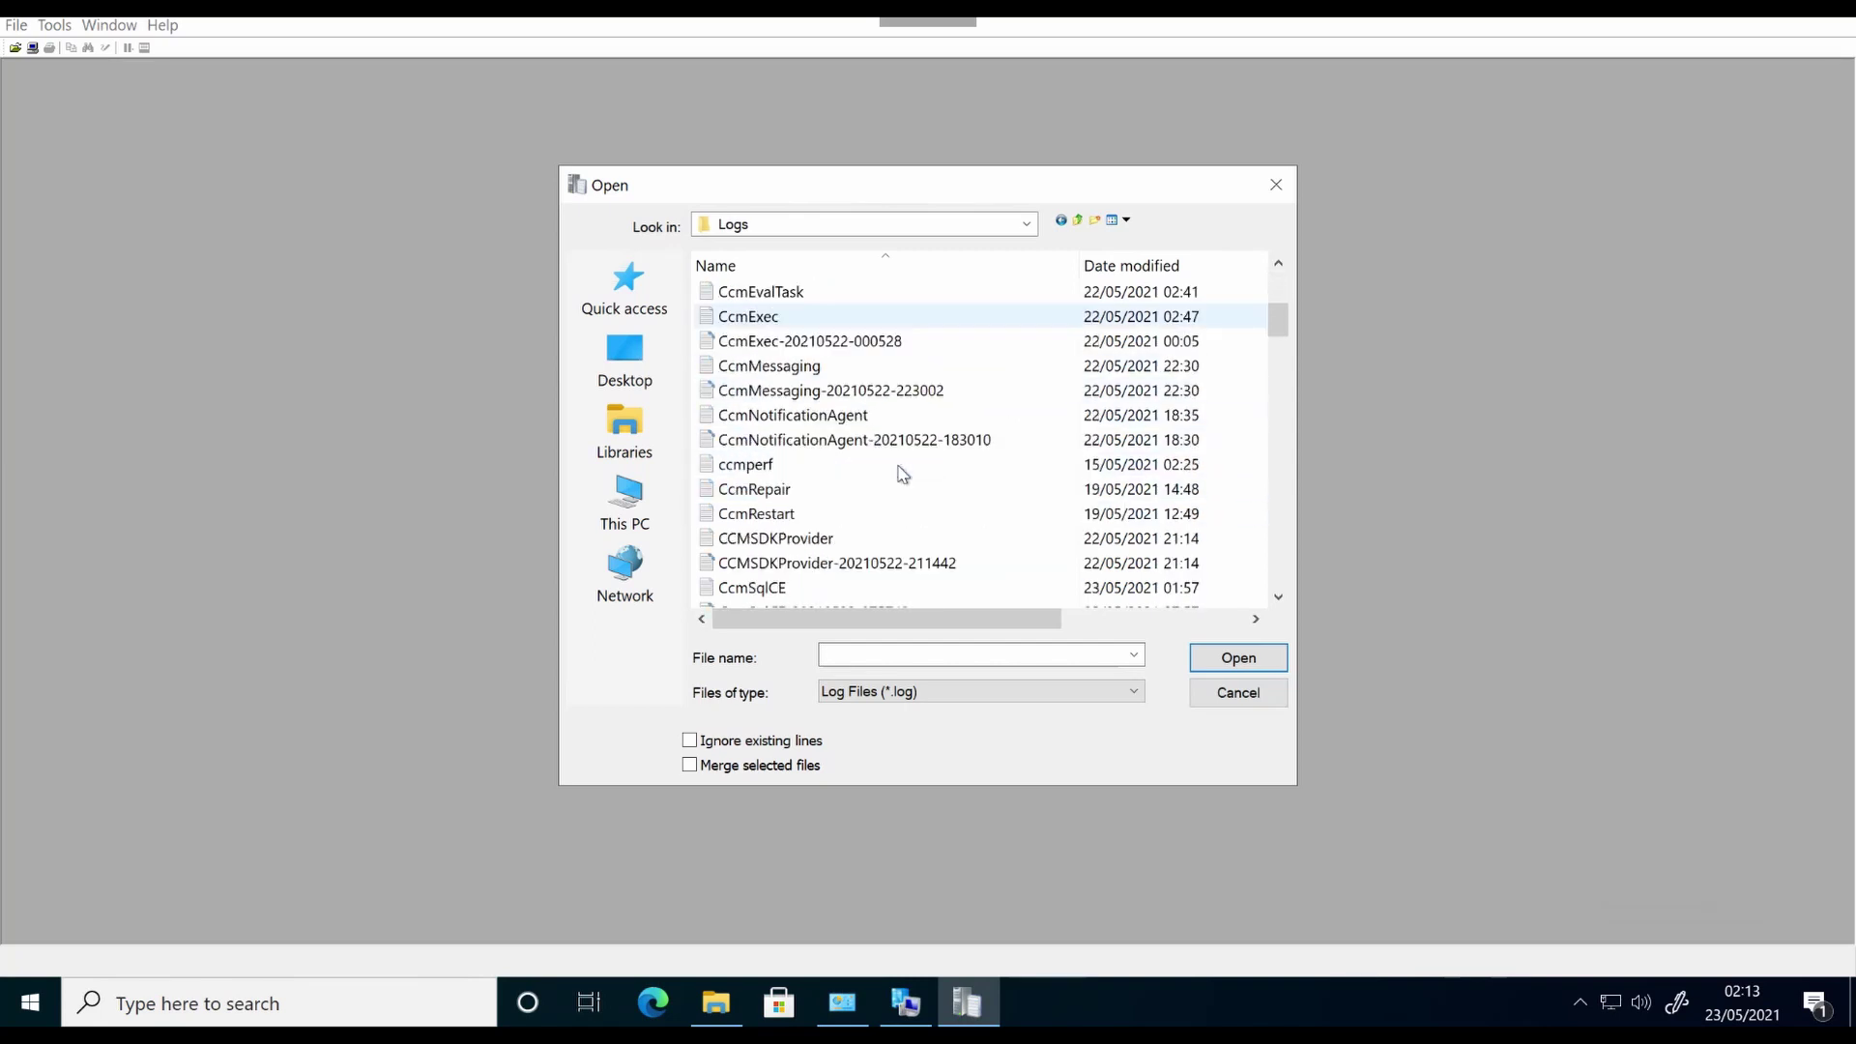
scroll(901, 469, down, 7)
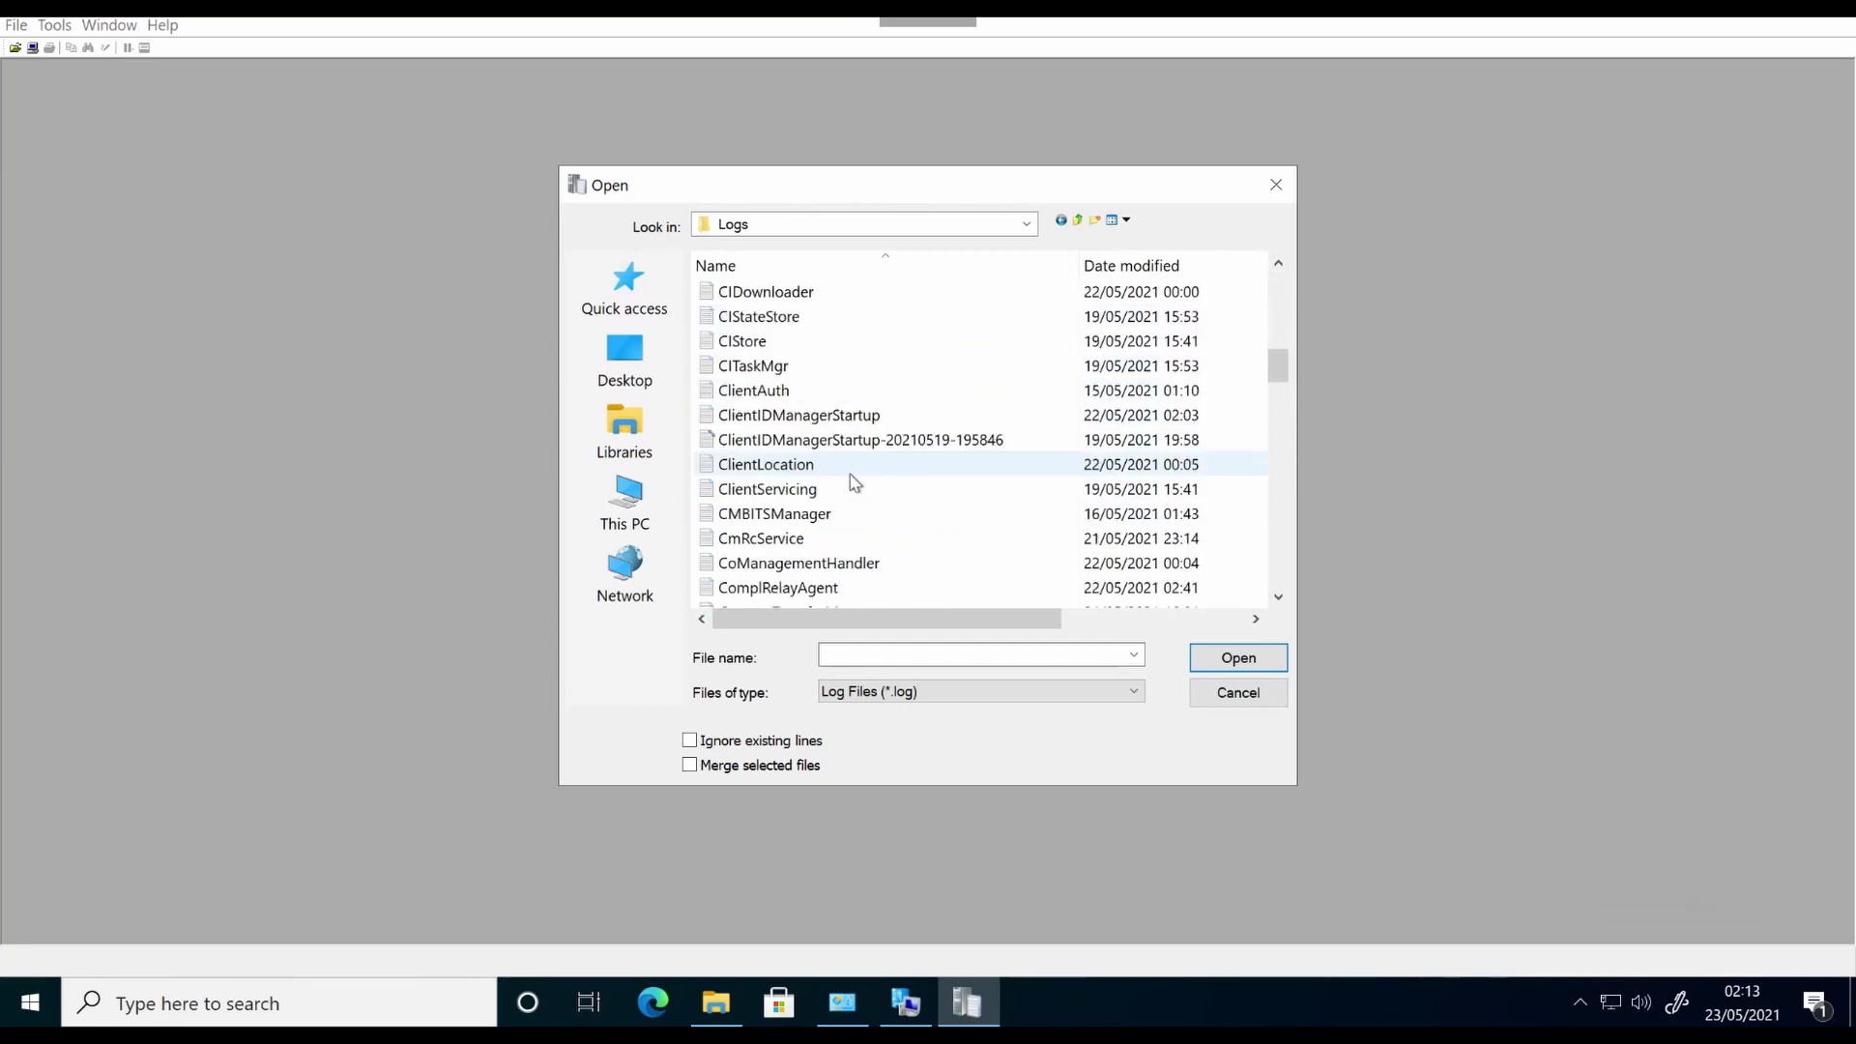
scroll(851, 474, down, 4)
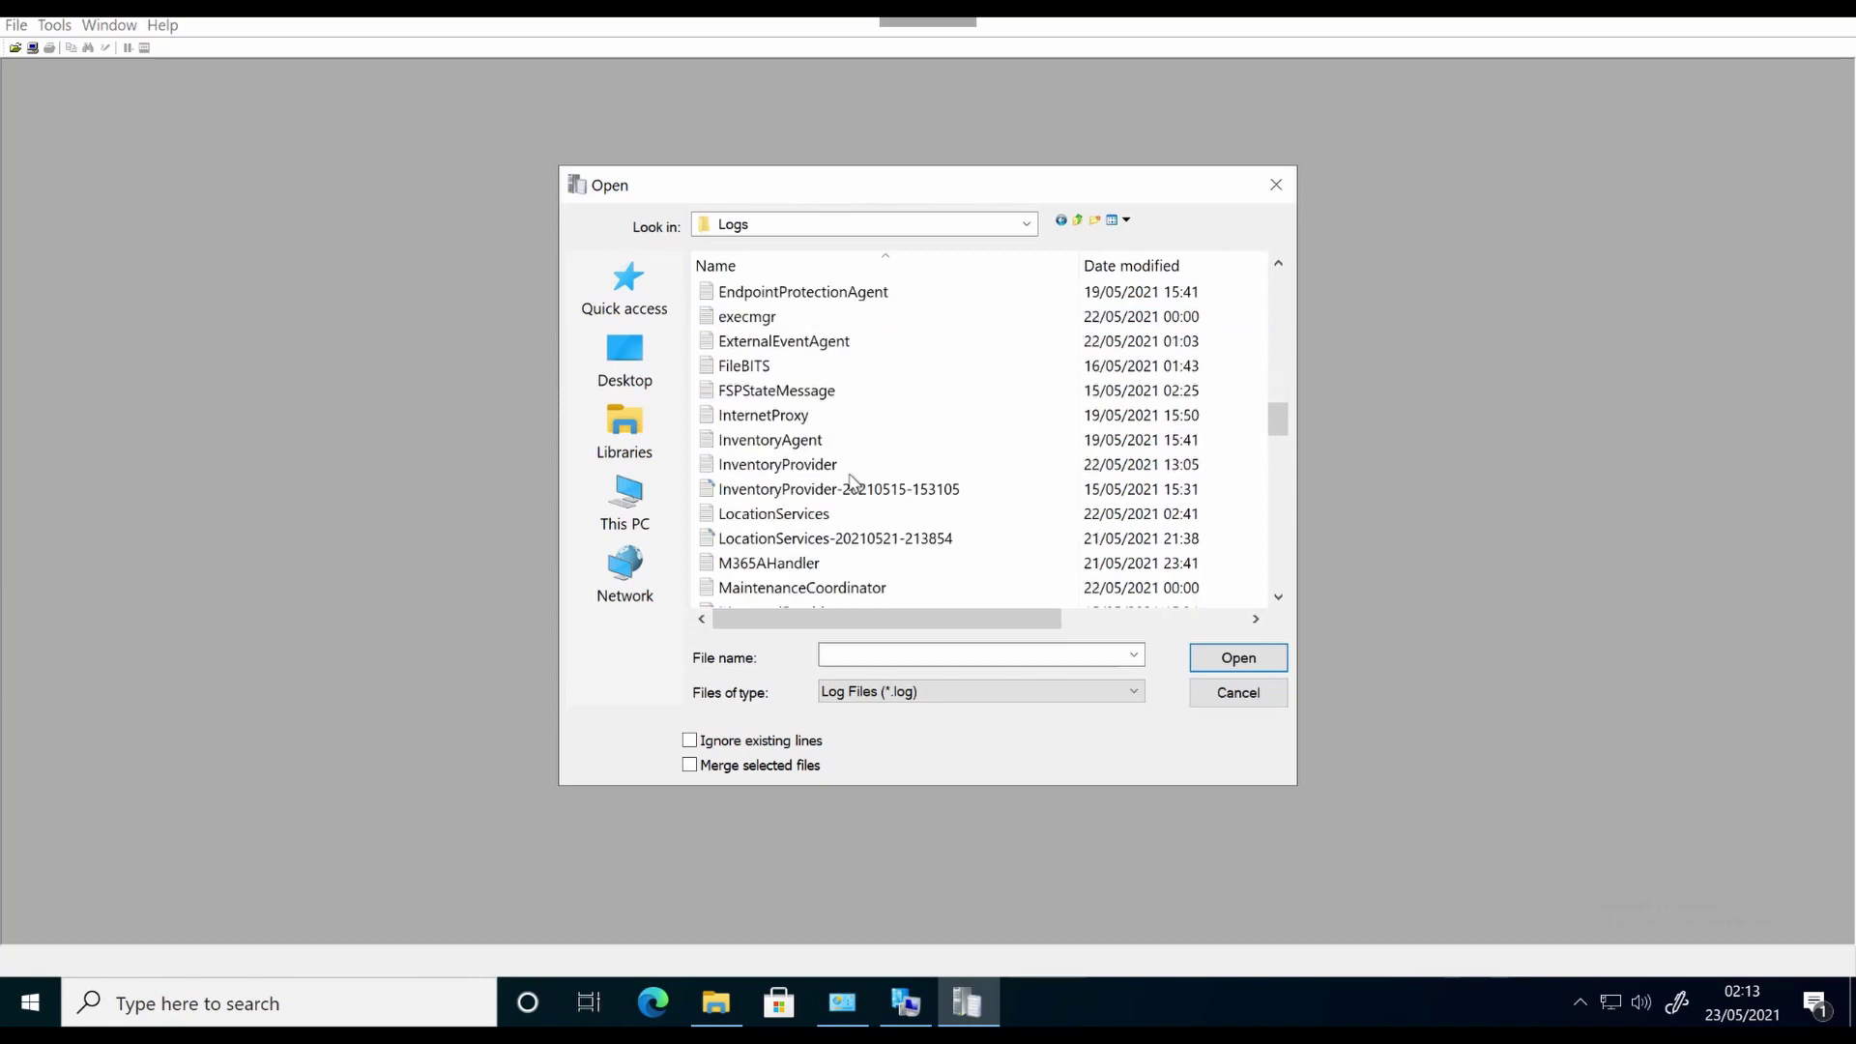
click(774, 439)
Open LocationServices.log and widen the Date/Time column to show full timestamps
click(1238, 658)
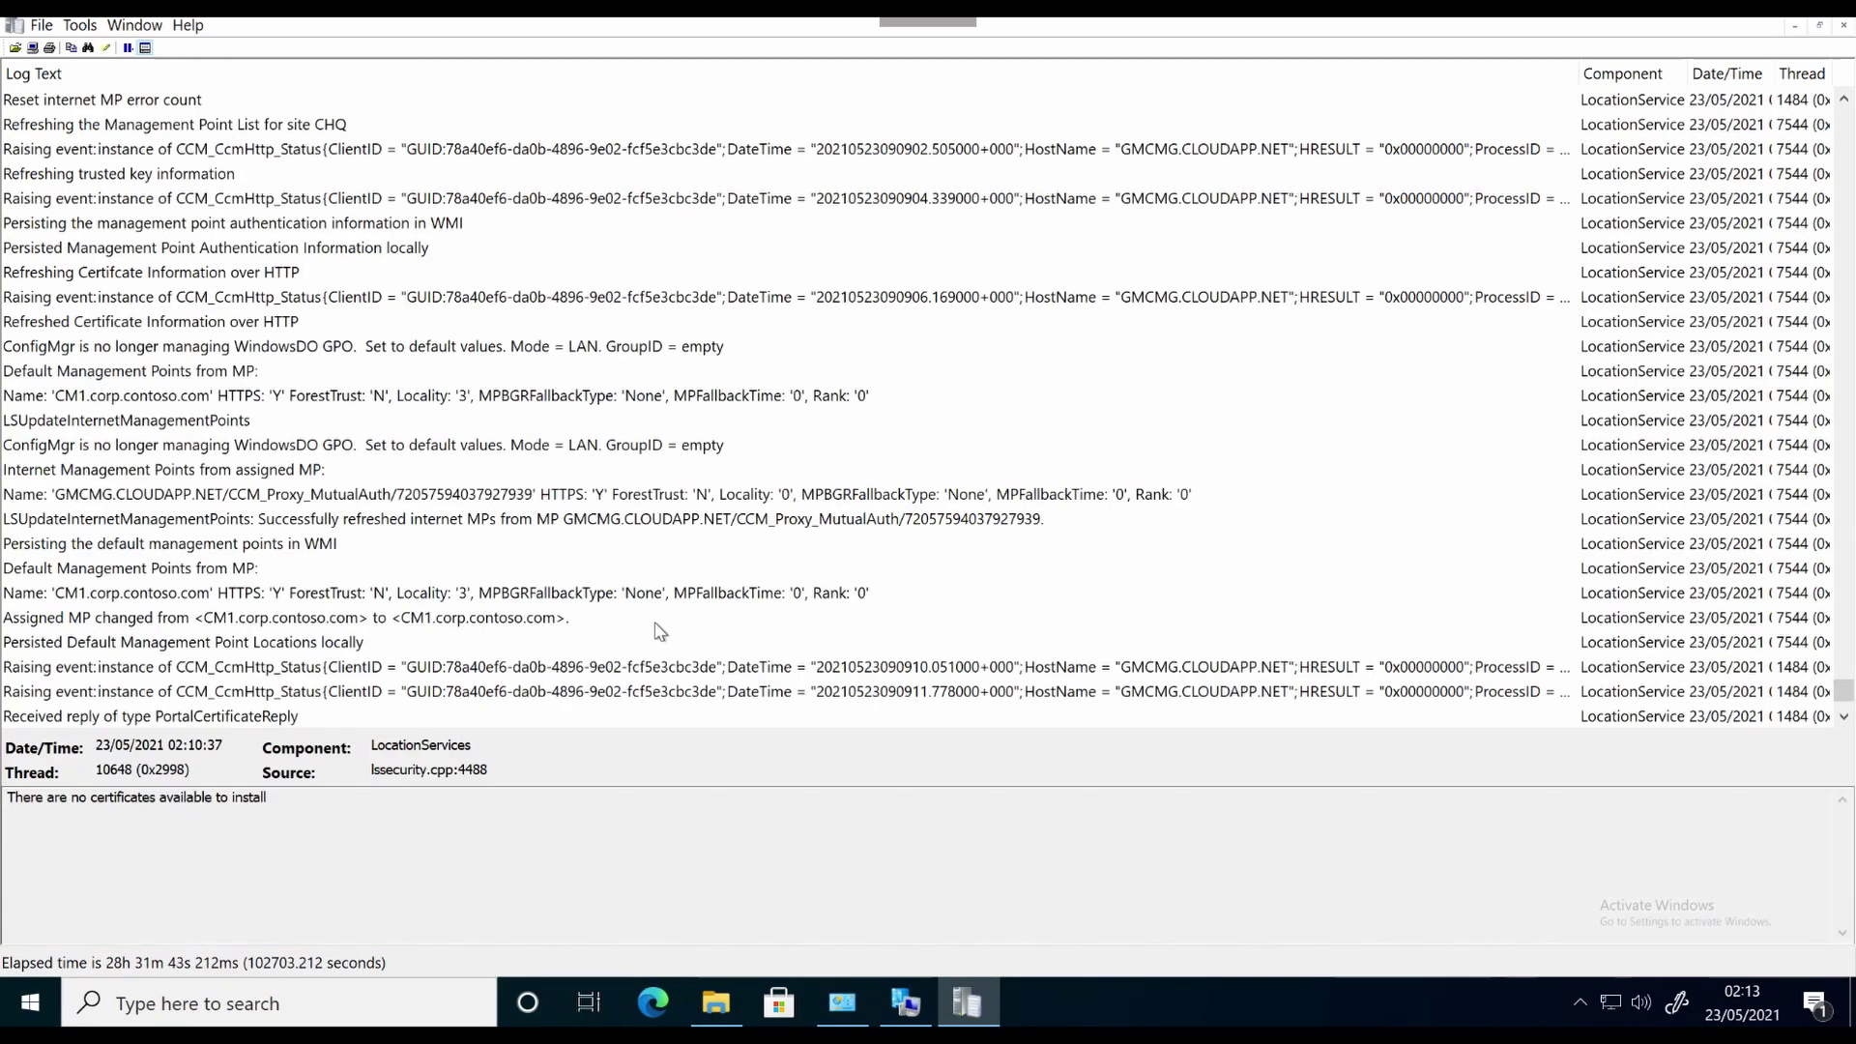
double_click(1576, 74)
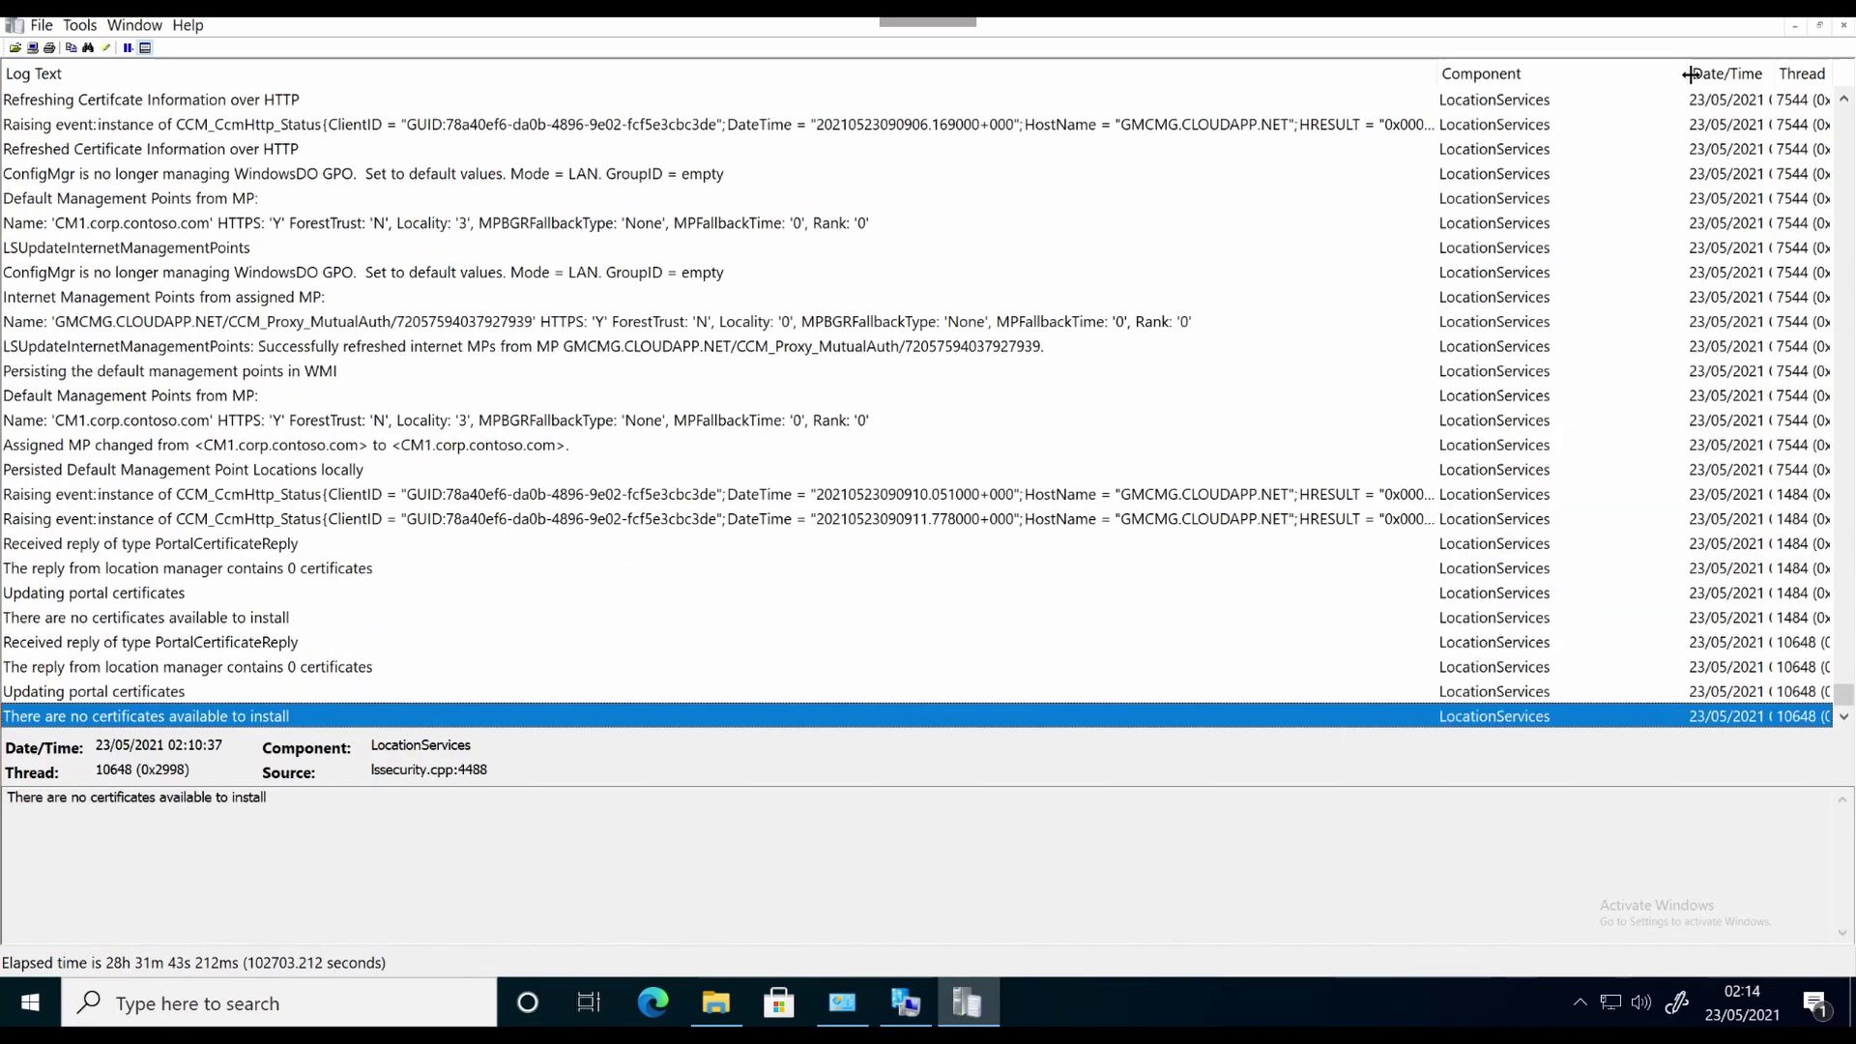
drag(1687, 73, 1570, 74)
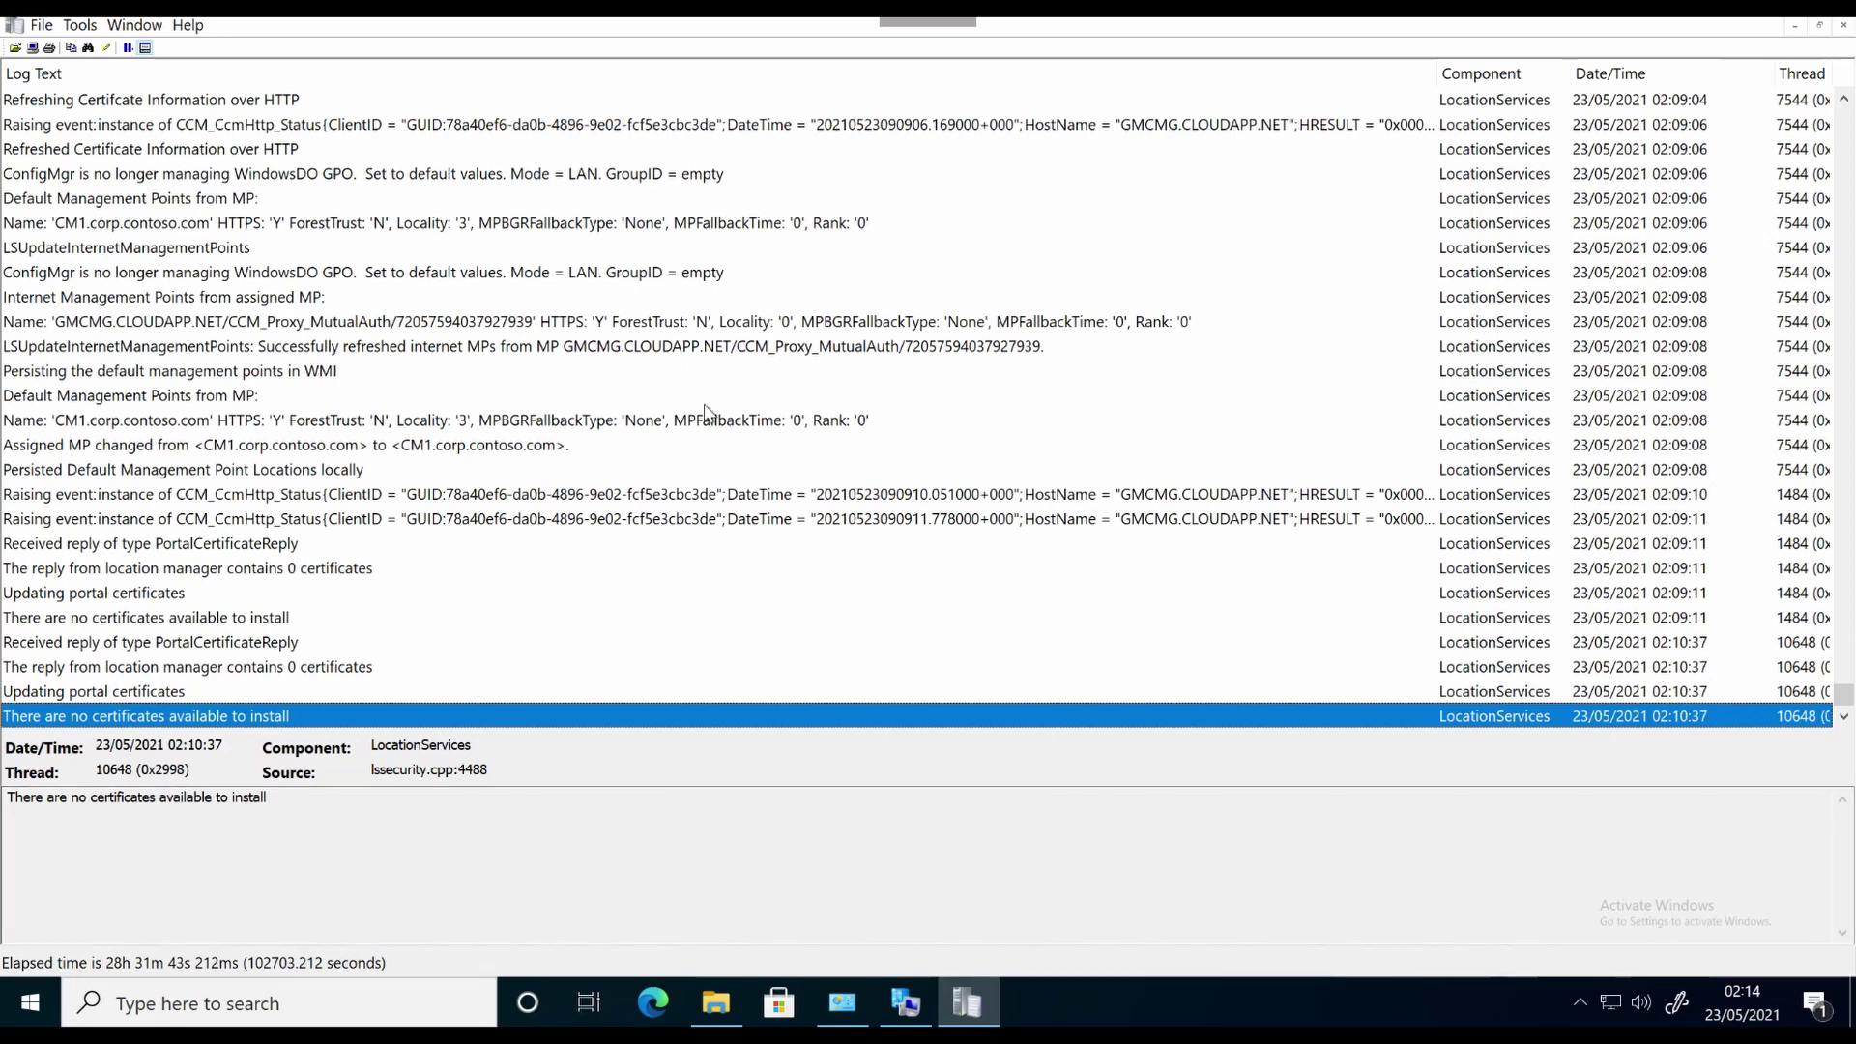
Select the GMCMG.CLOUDAPP.NET internet management point entry to view its details
click(159, 350)
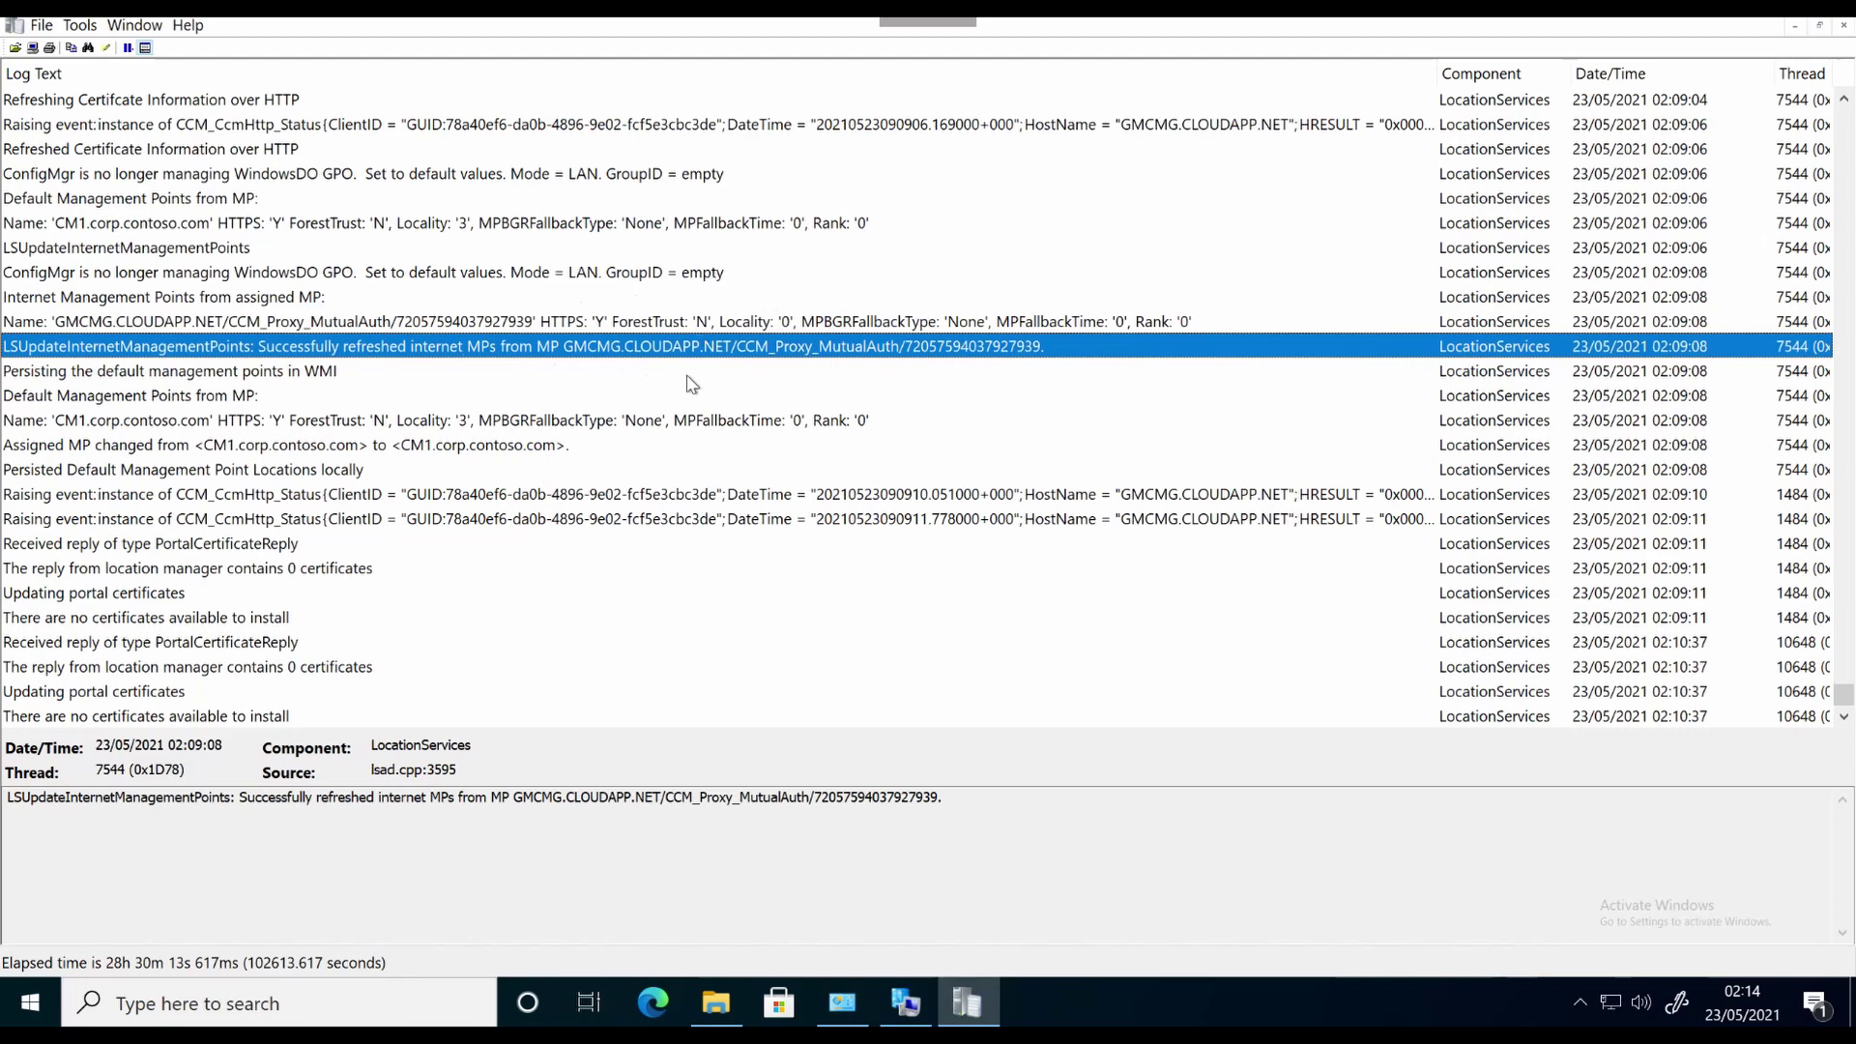
scroll(679, 358, up, 1)
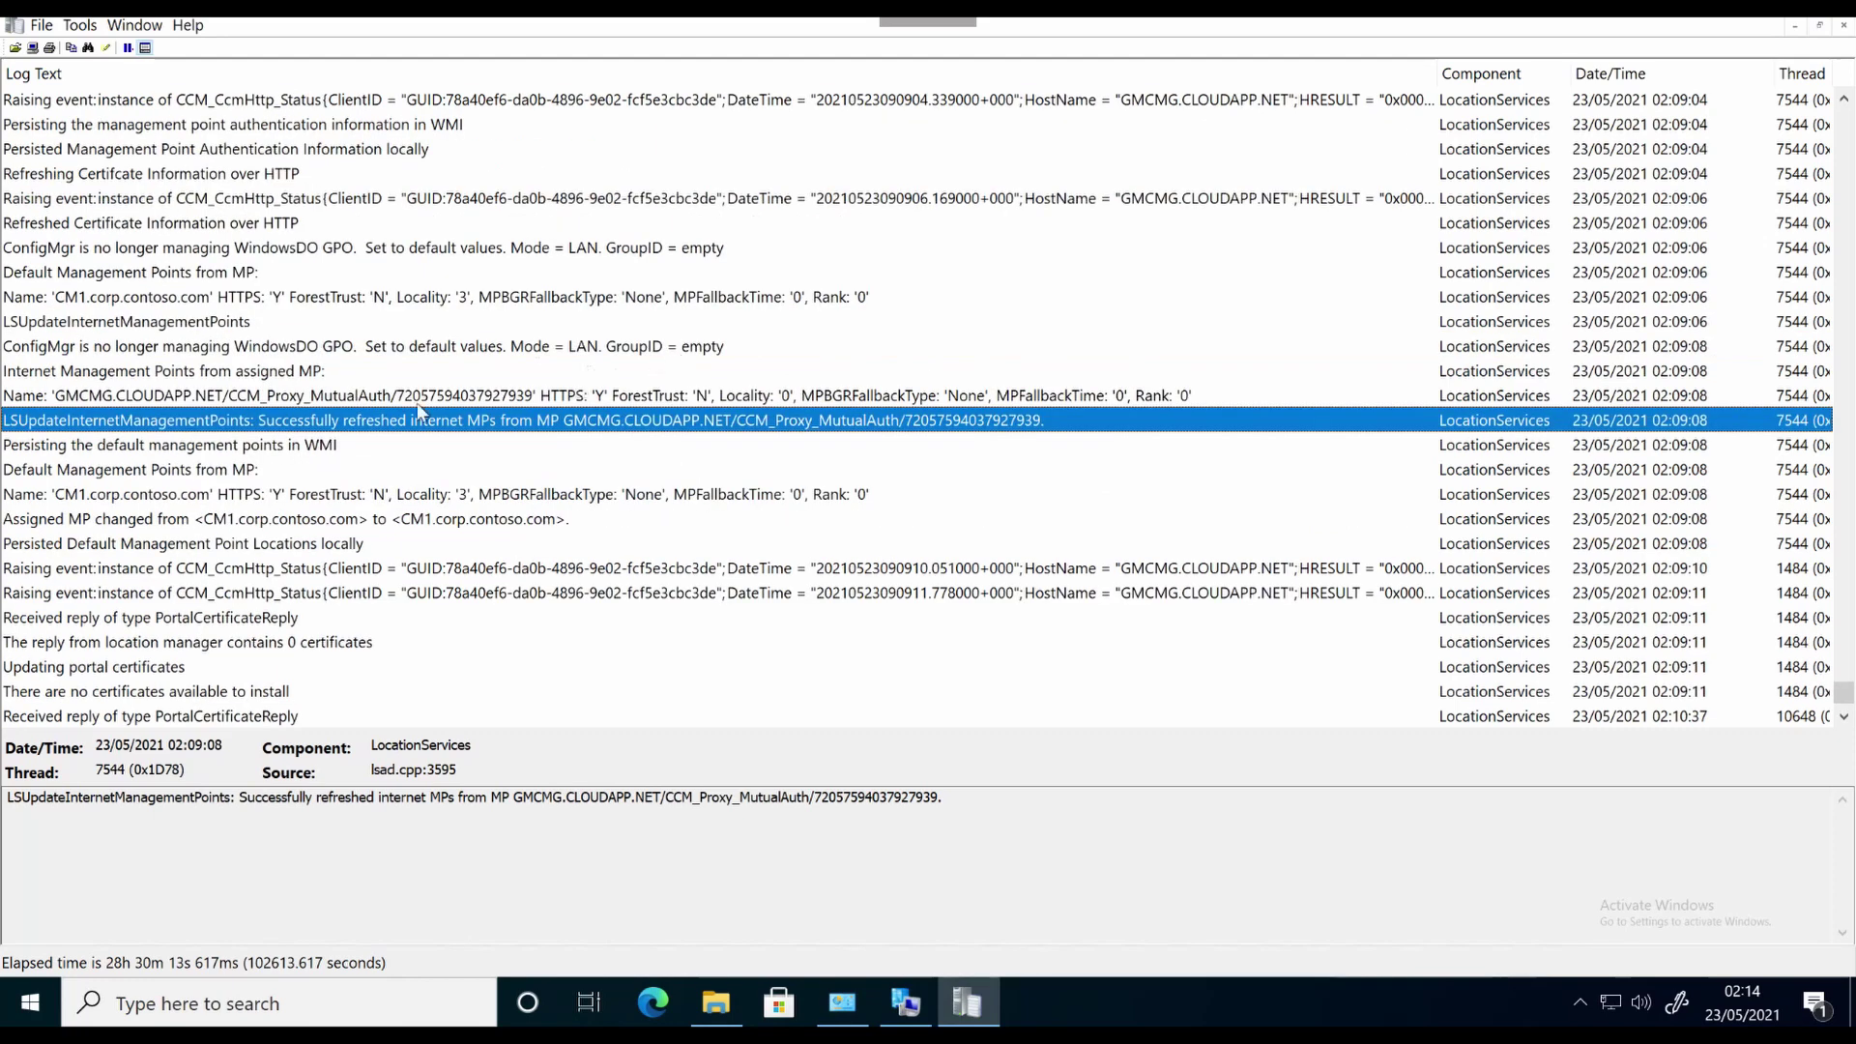
click(5, 400)
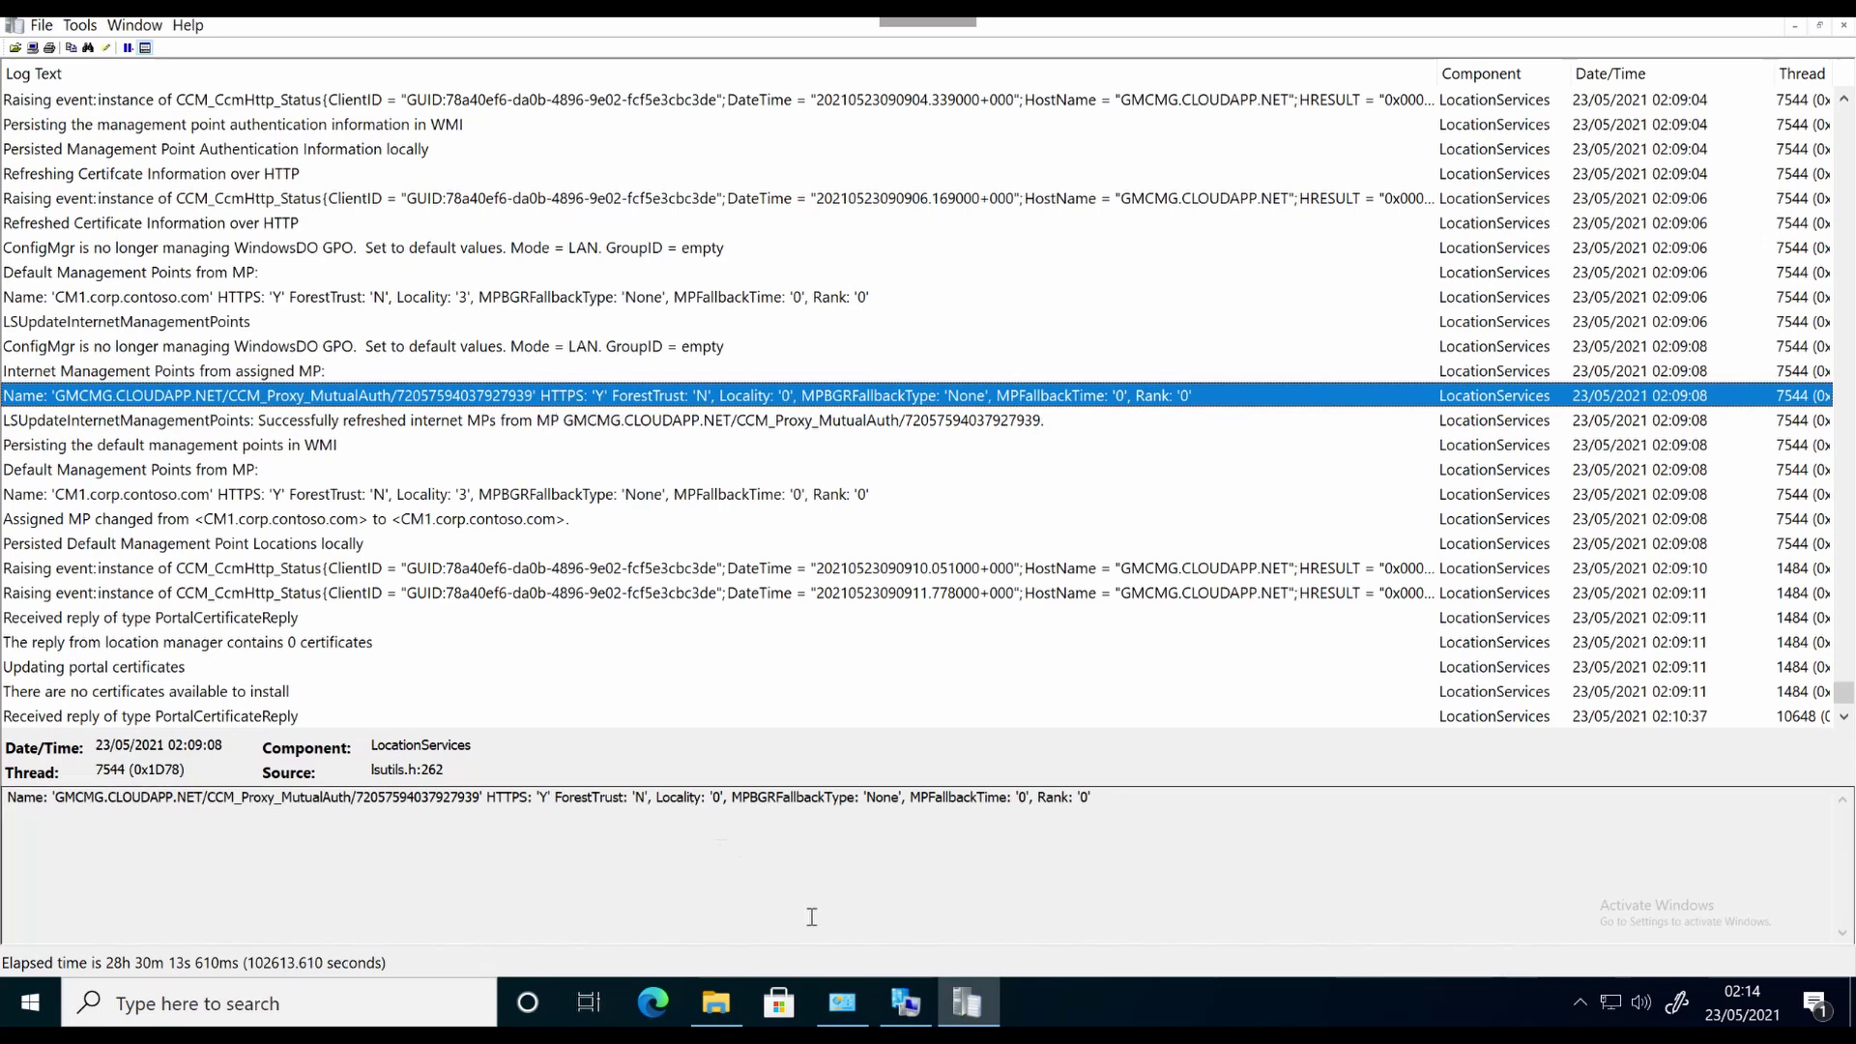
click(44, 25)
Open ClientIDManagerStartup.log and select the '>>> Client selected the PKI Certificate' line
click(75, 50)
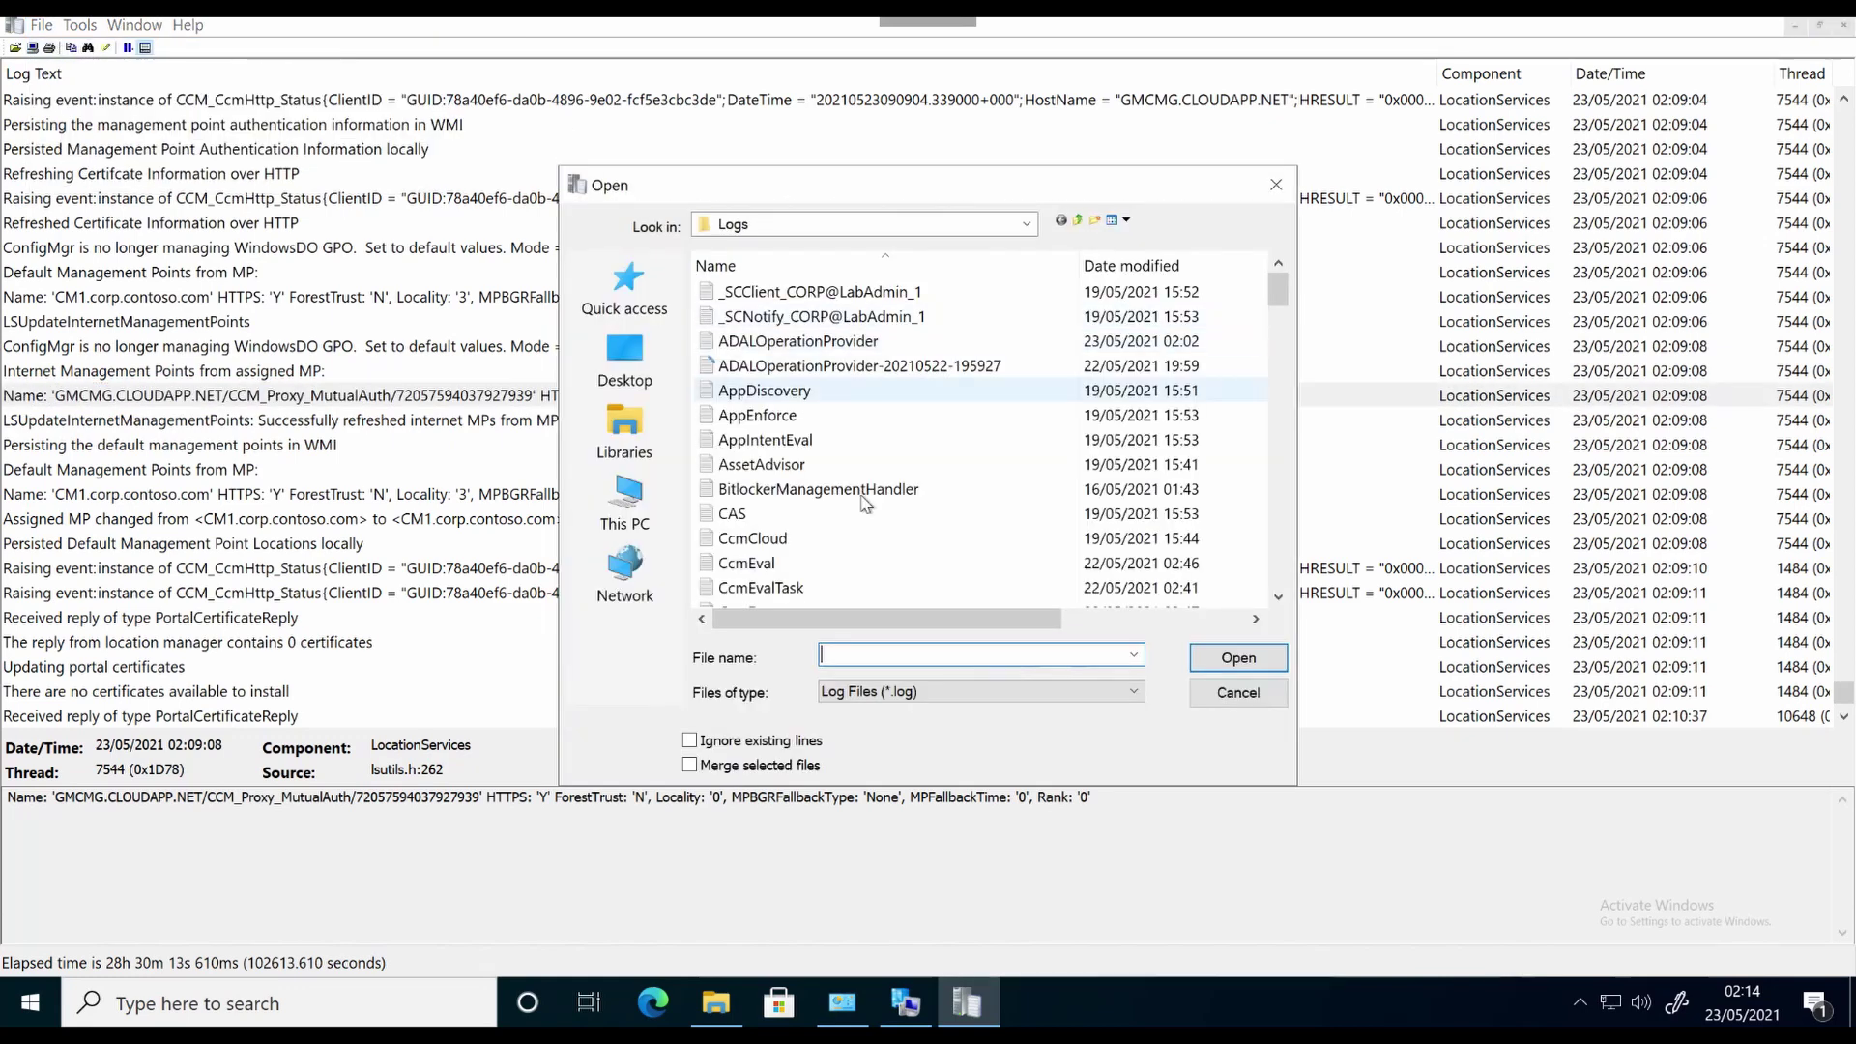
click(866, 507)
key(c)
key(l)
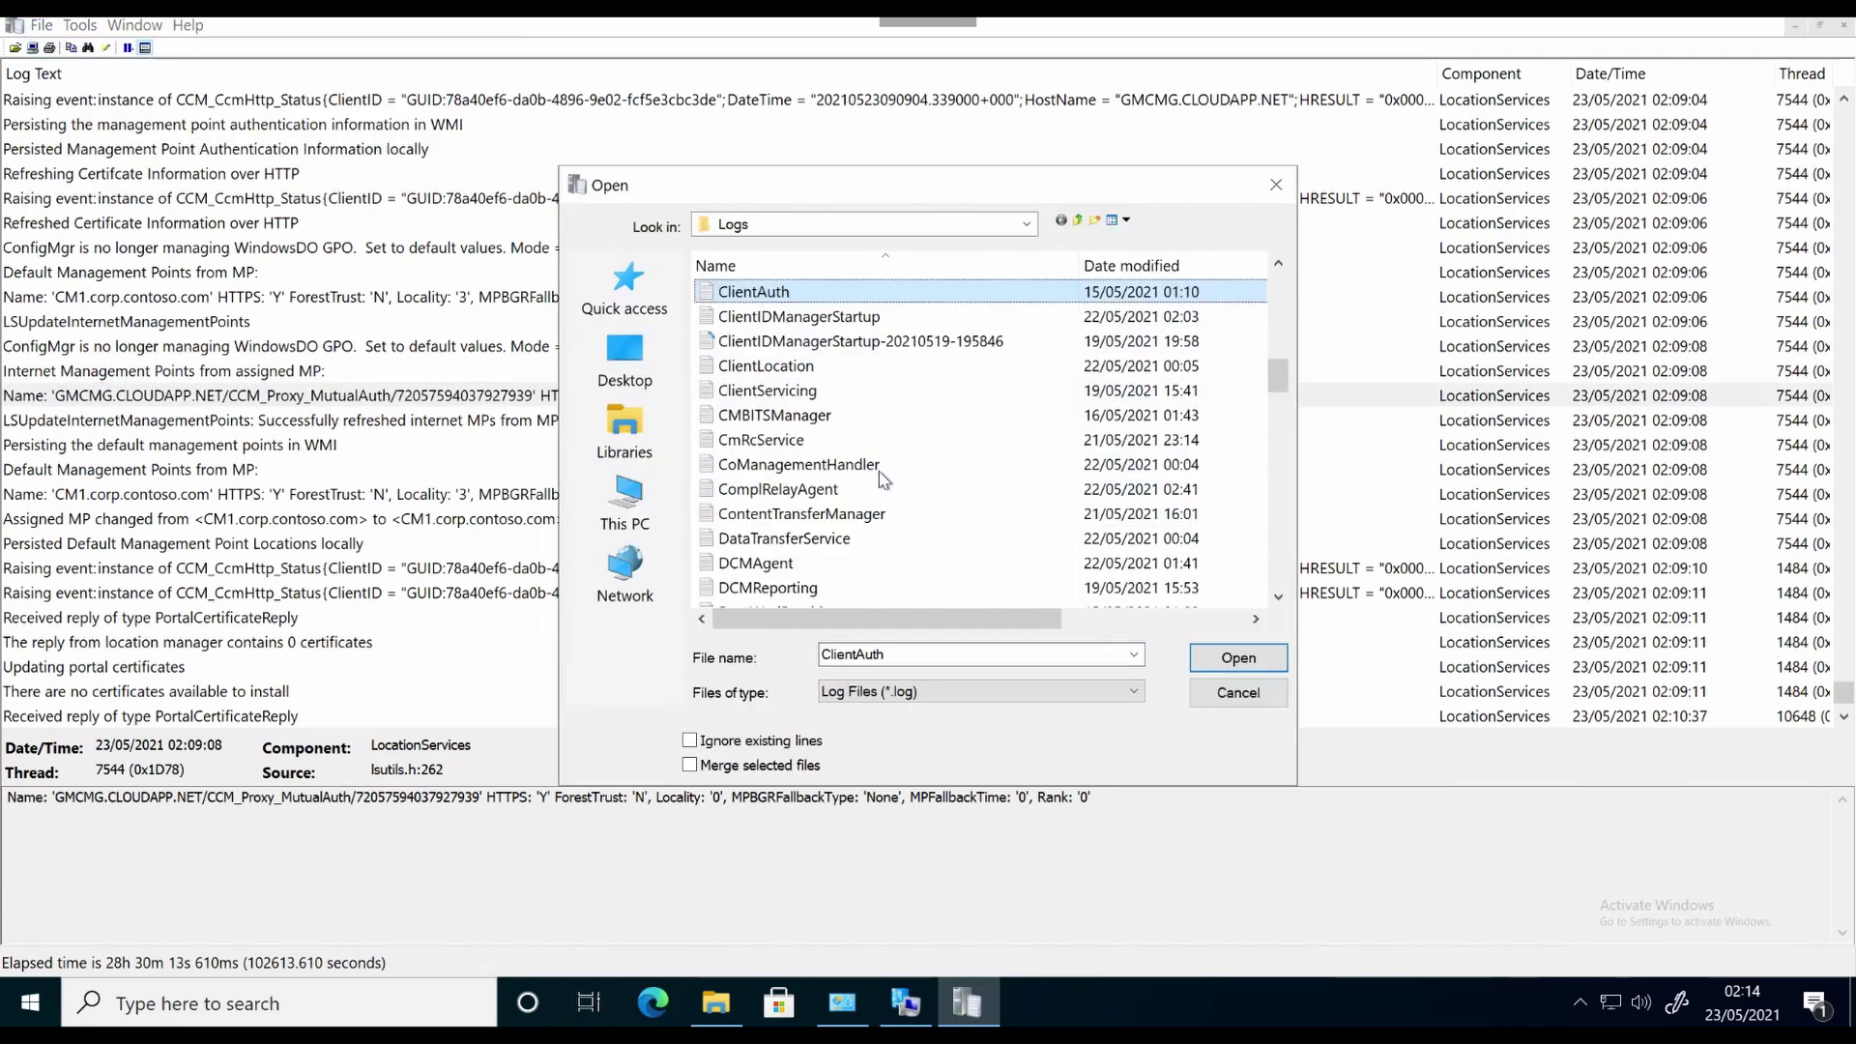
key(Down)
key(Return)
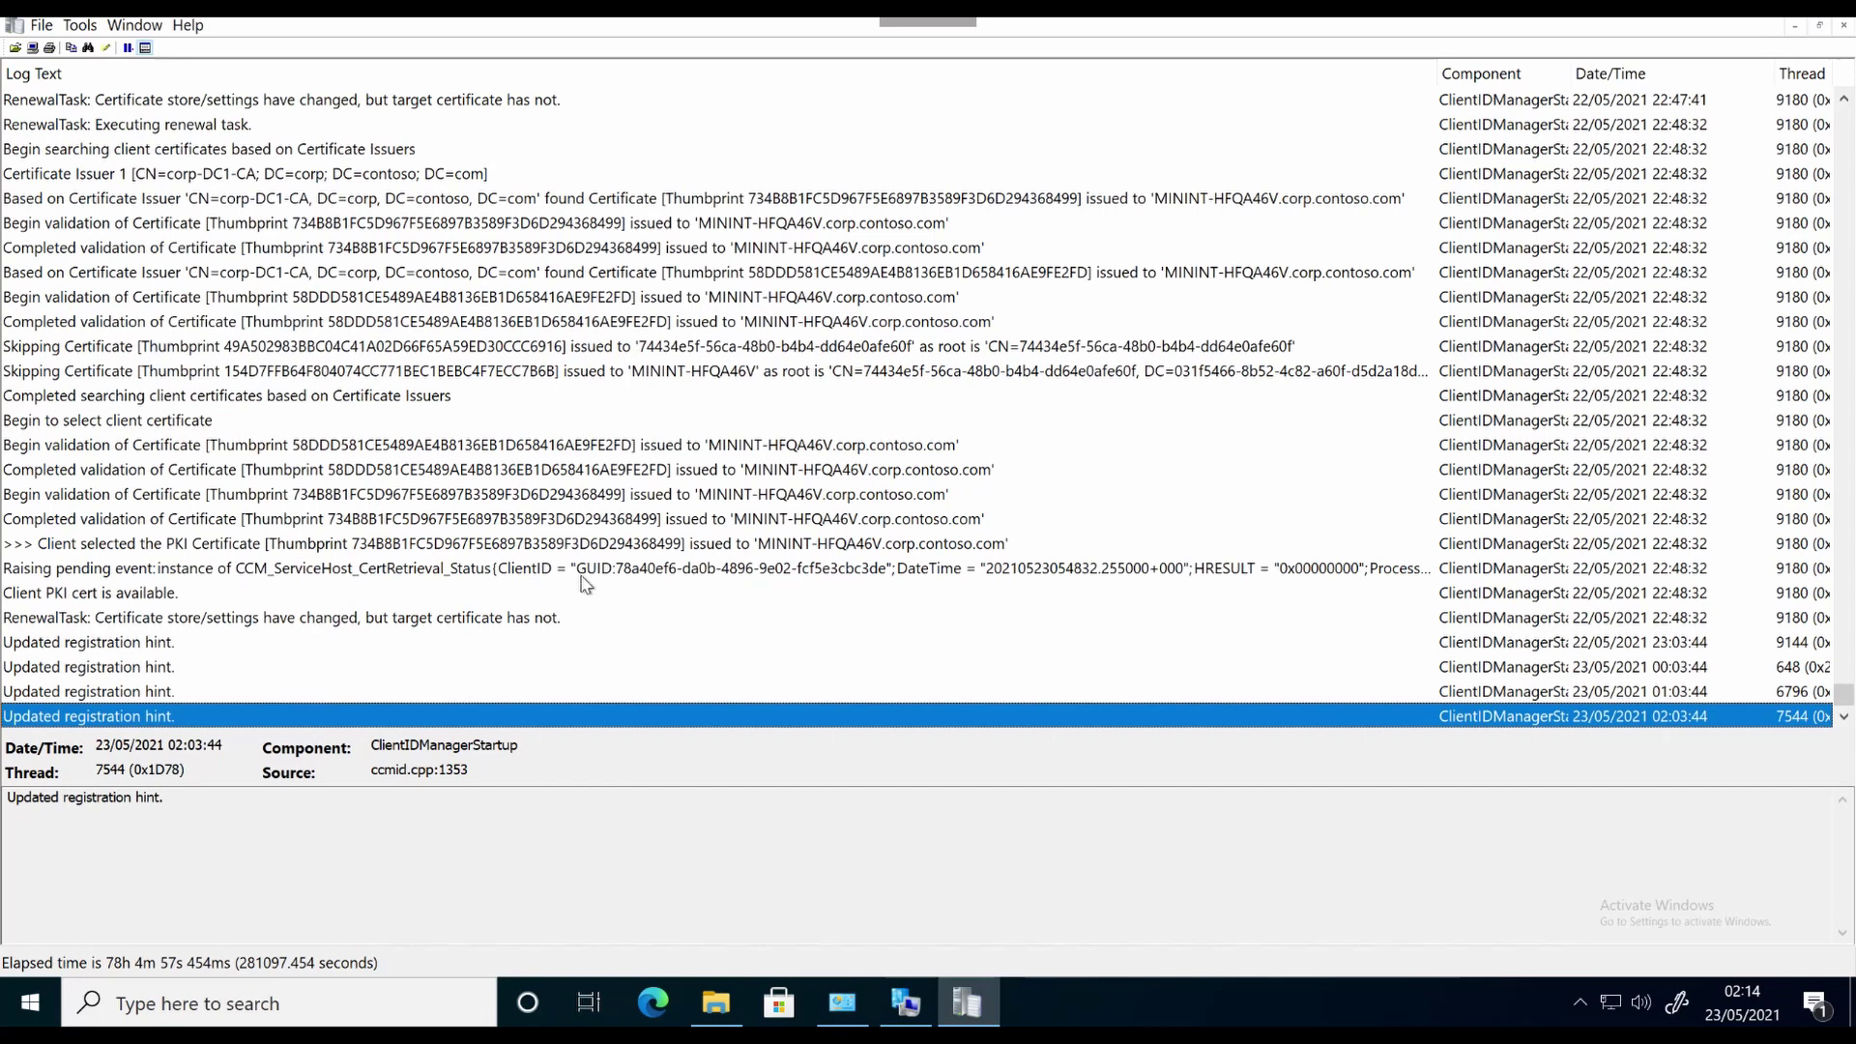
click(247, 549)
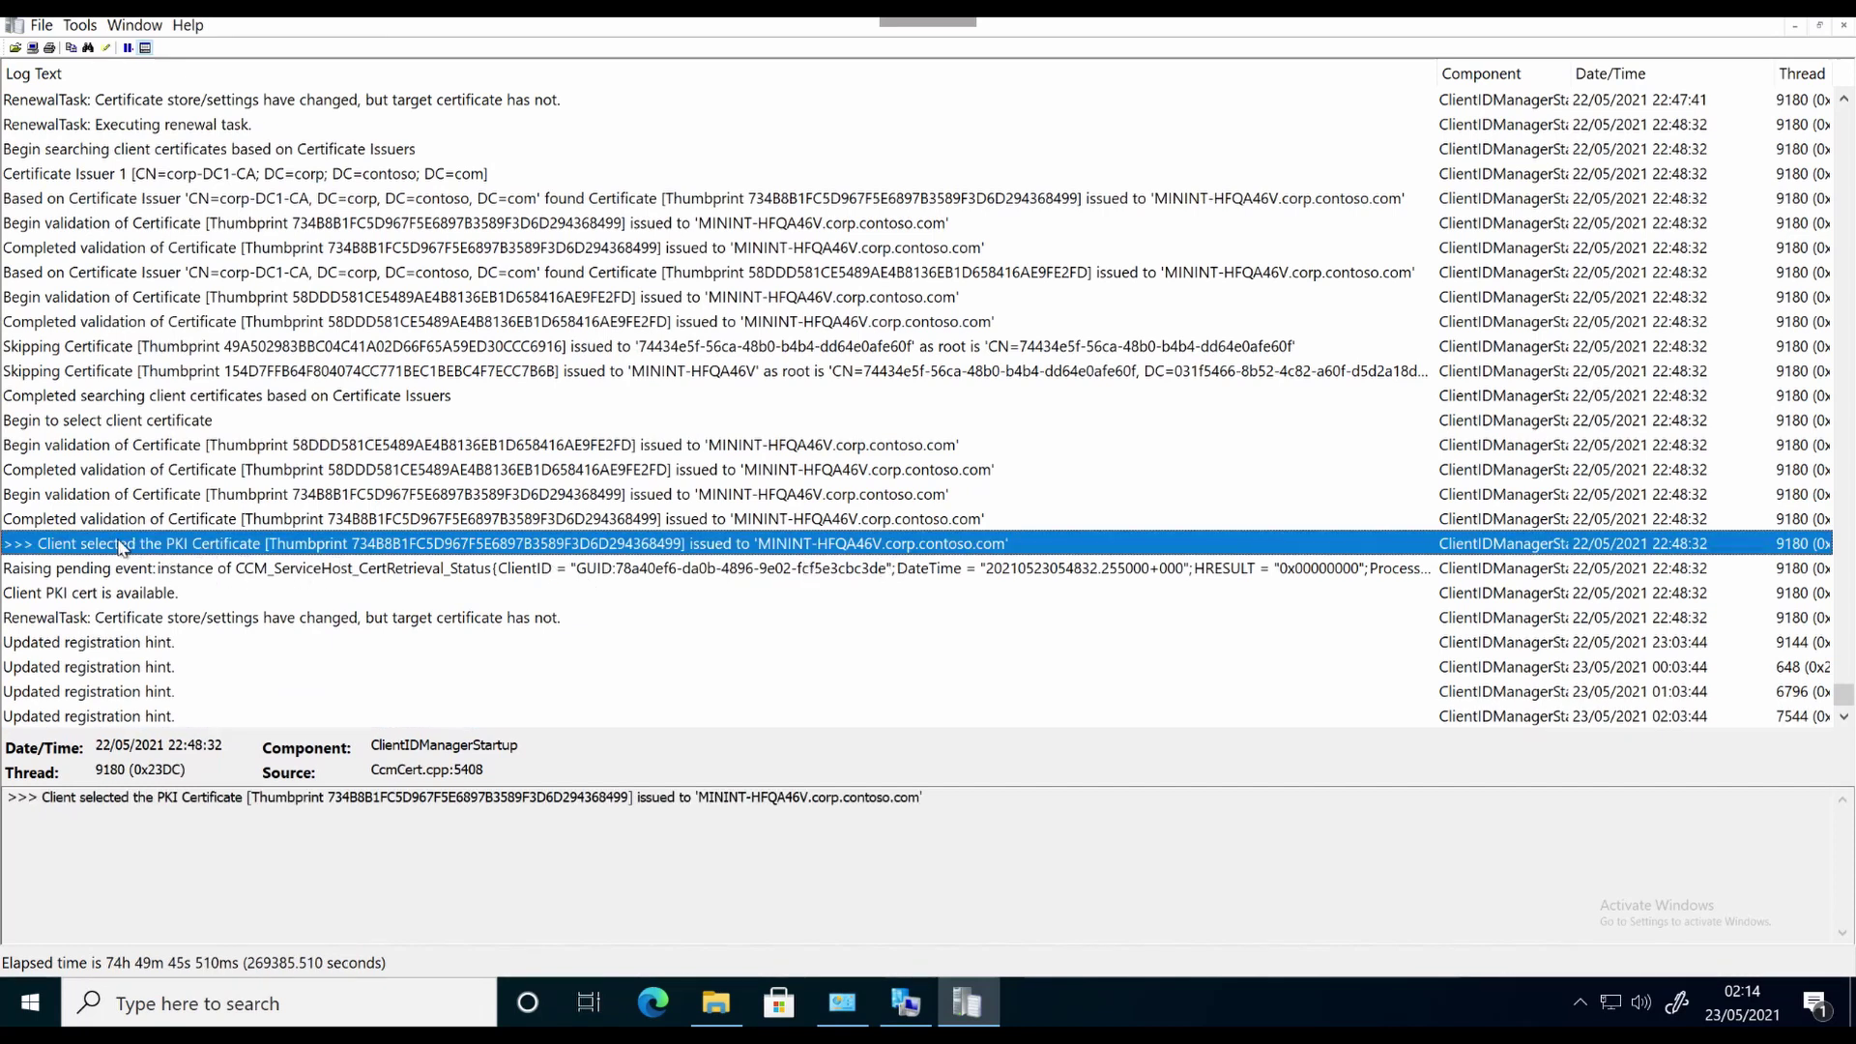
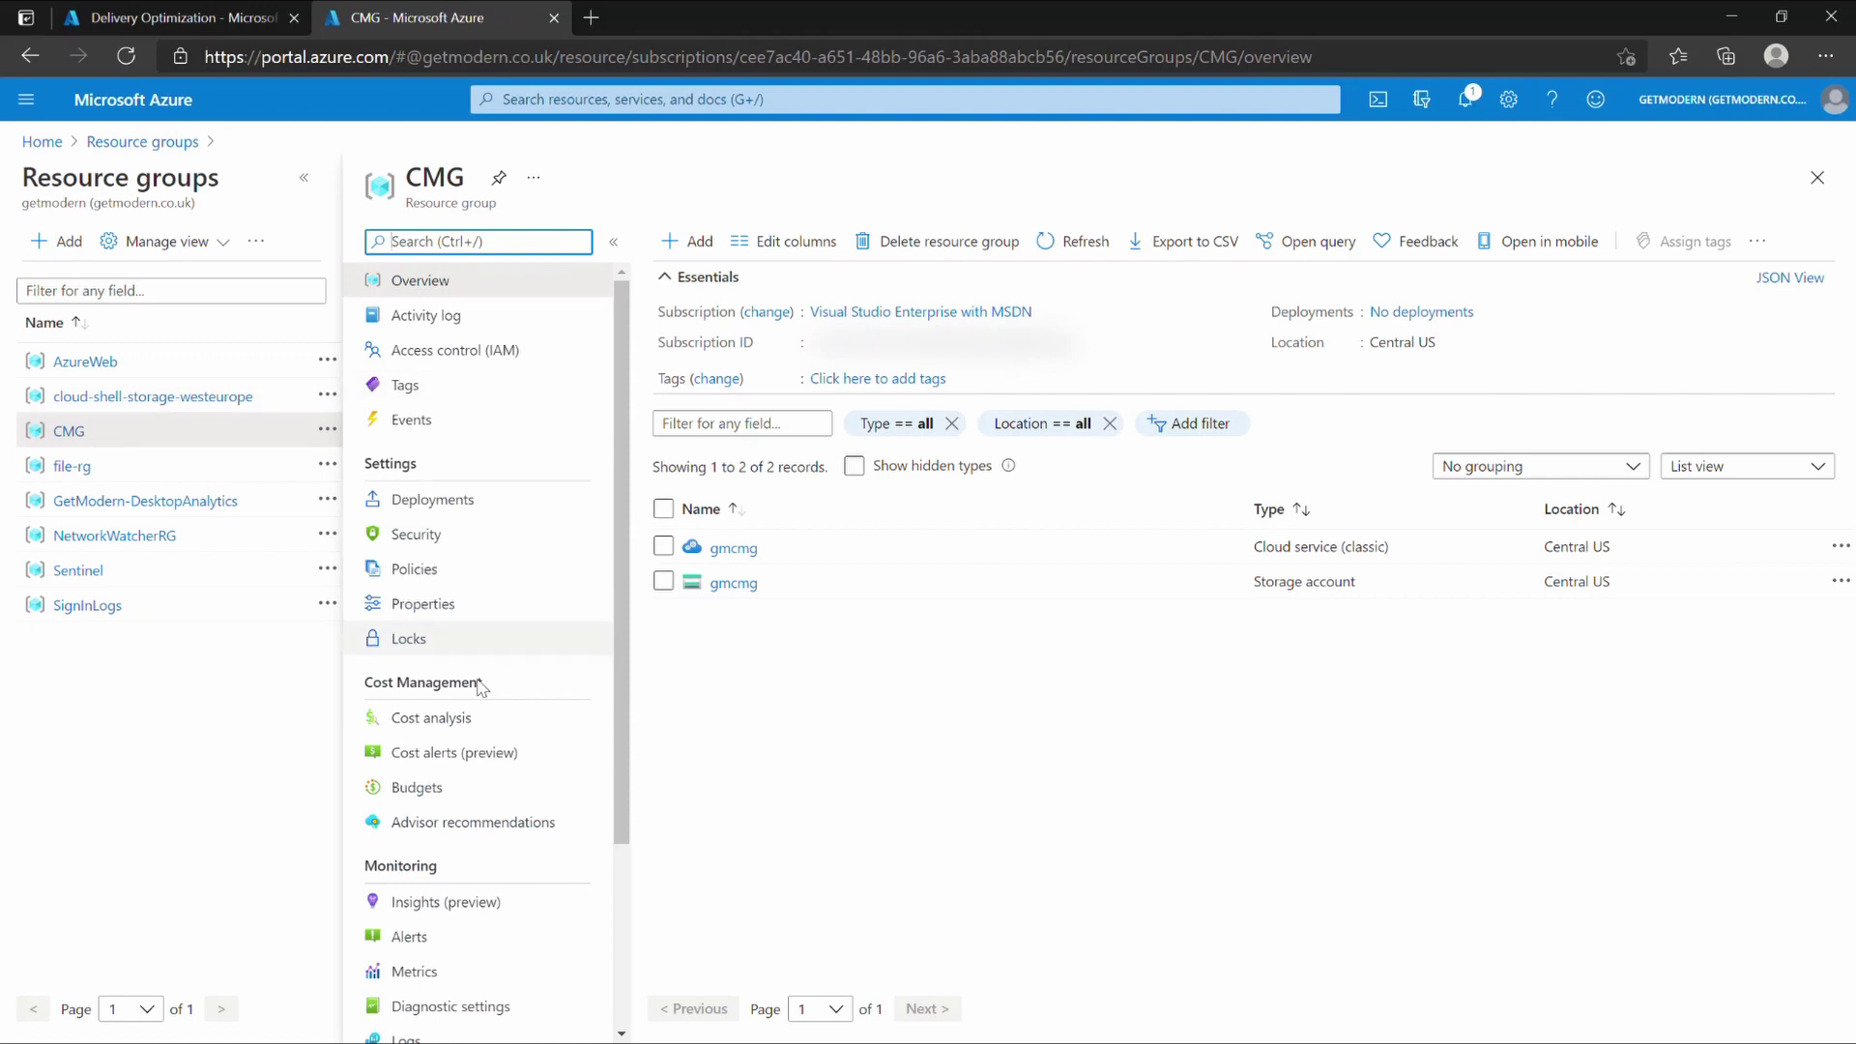
Show CMG costs by resource and expand the gmcmg cloud service's £6.96 into meters
click(437, 713)
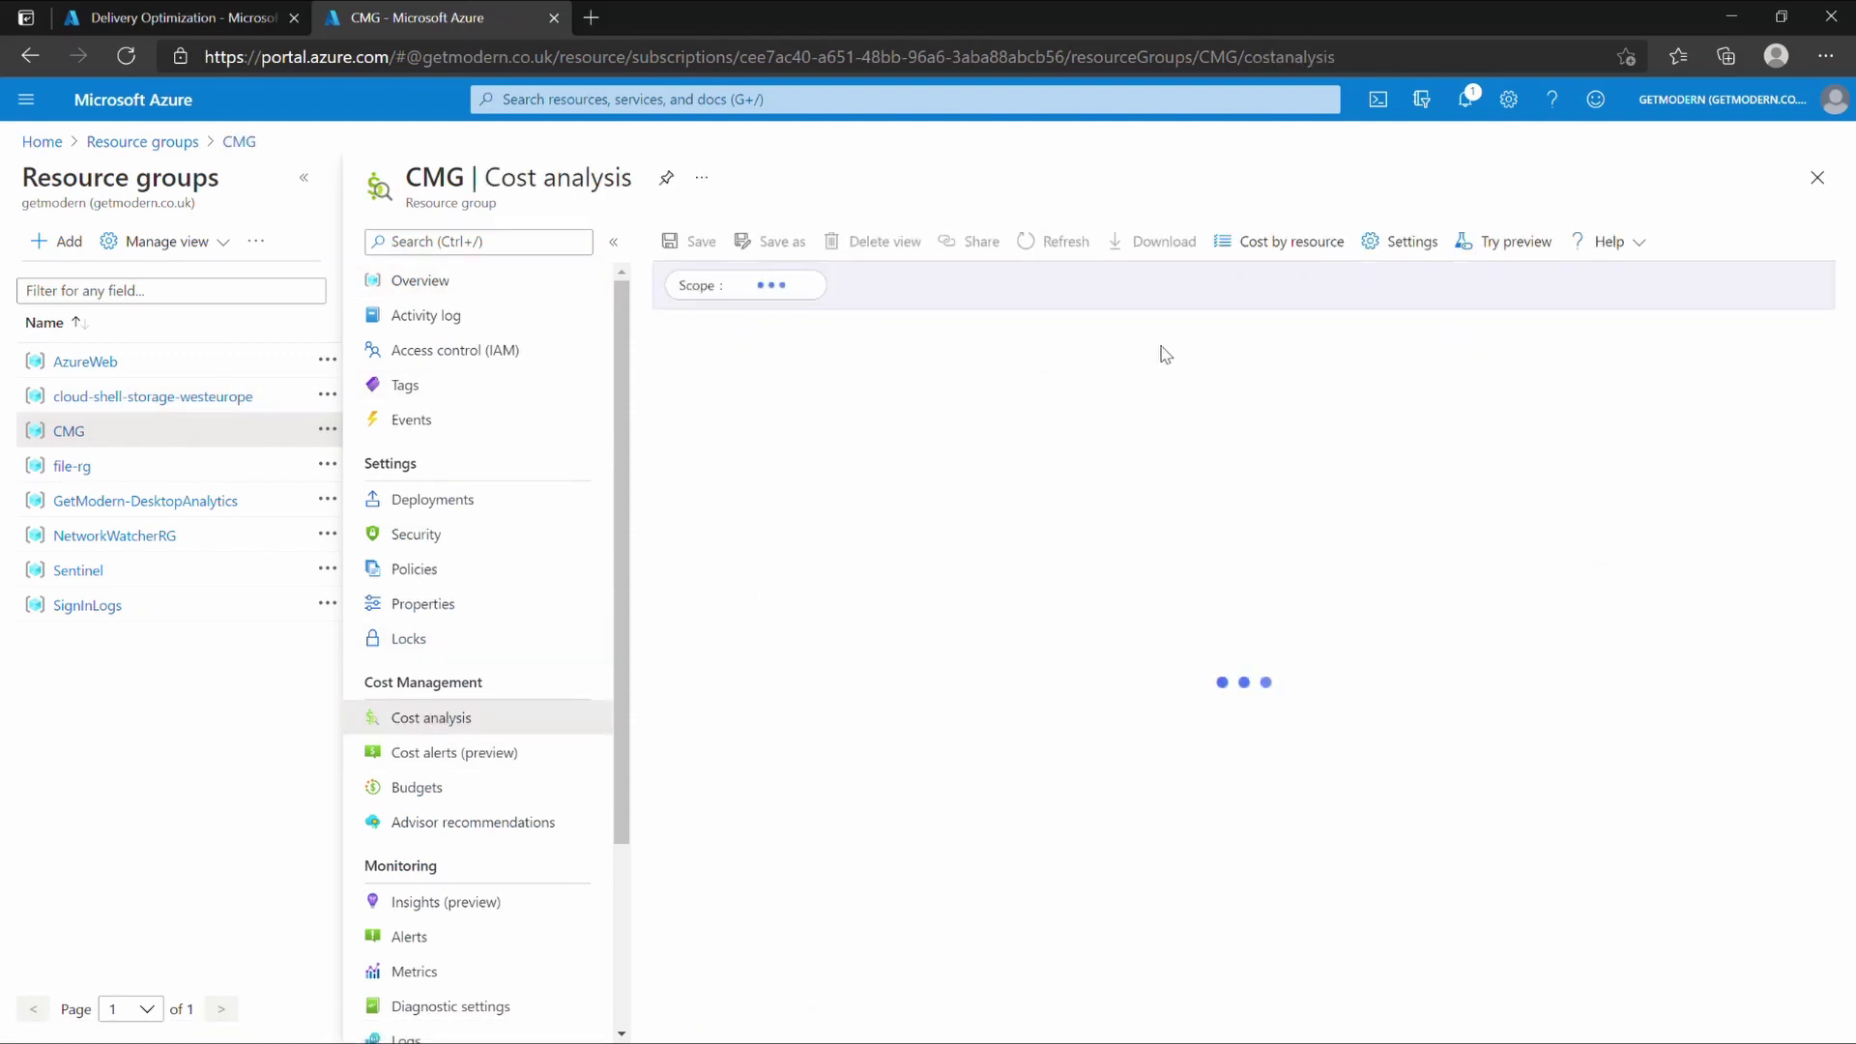
click(1301, 257)
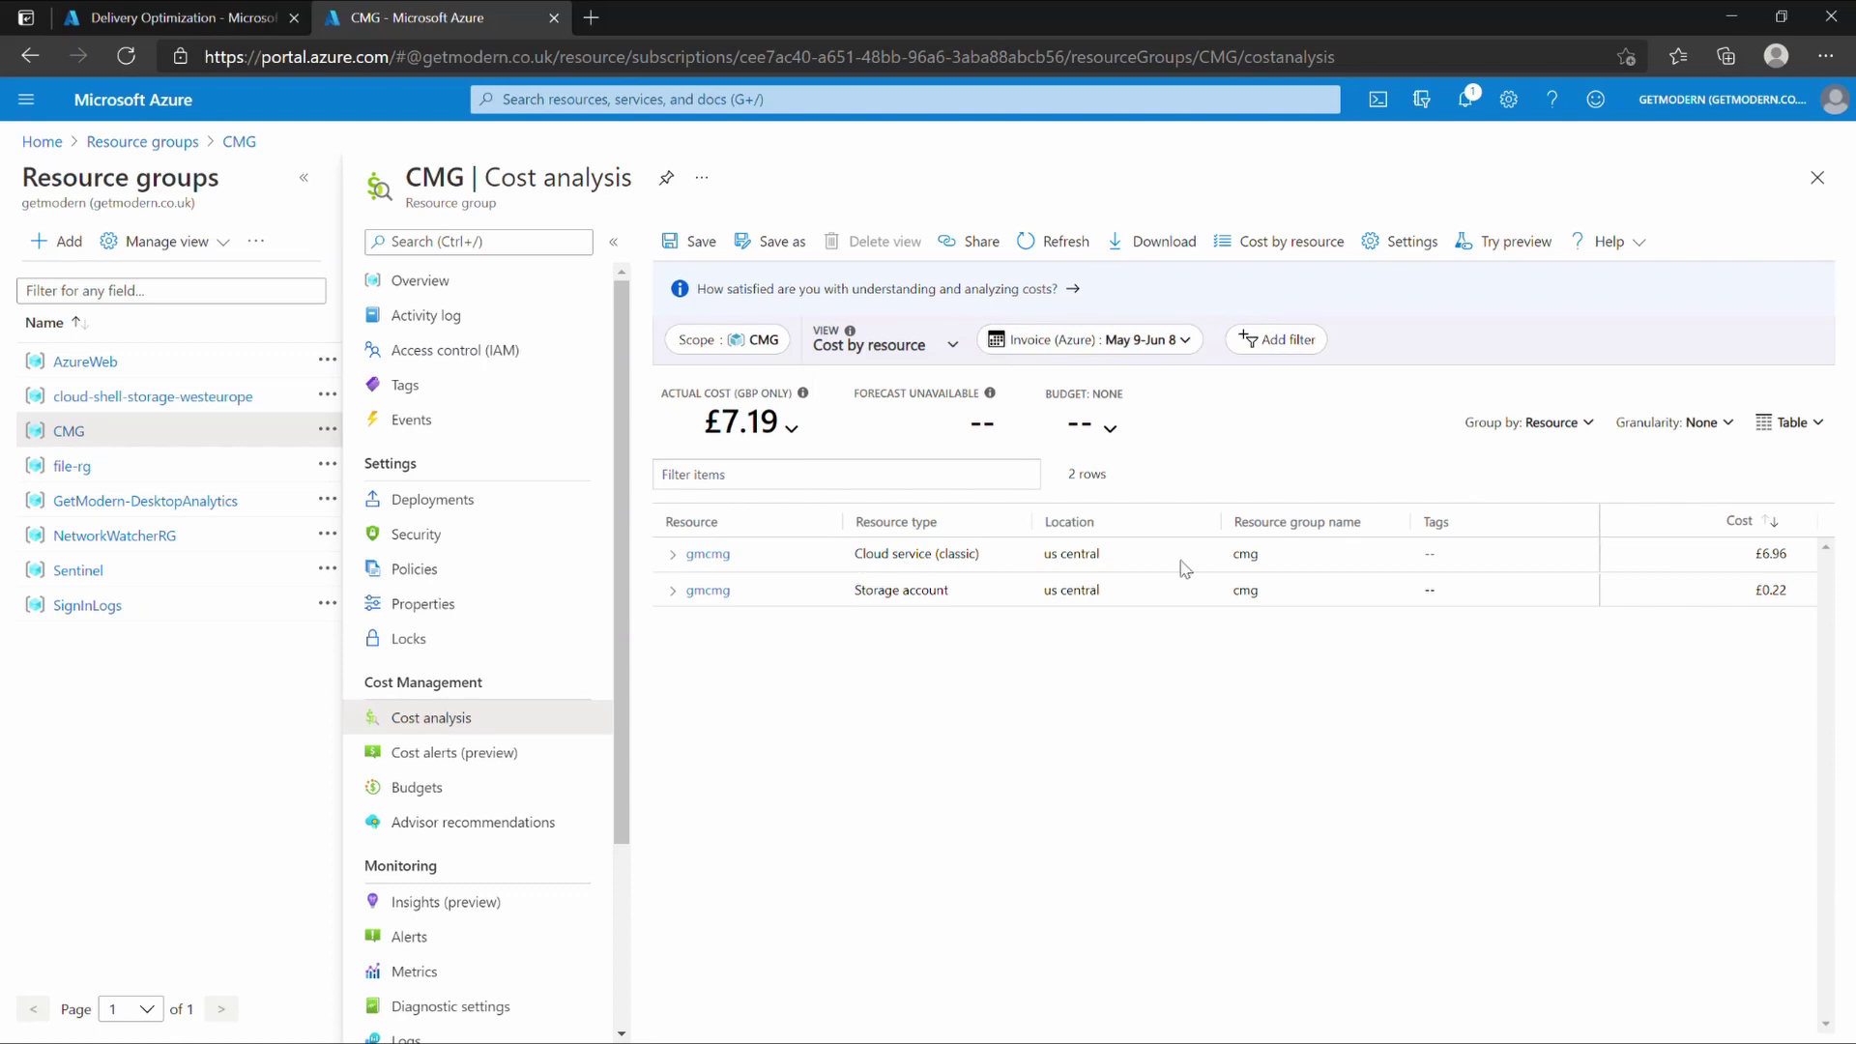
click(673, 557)
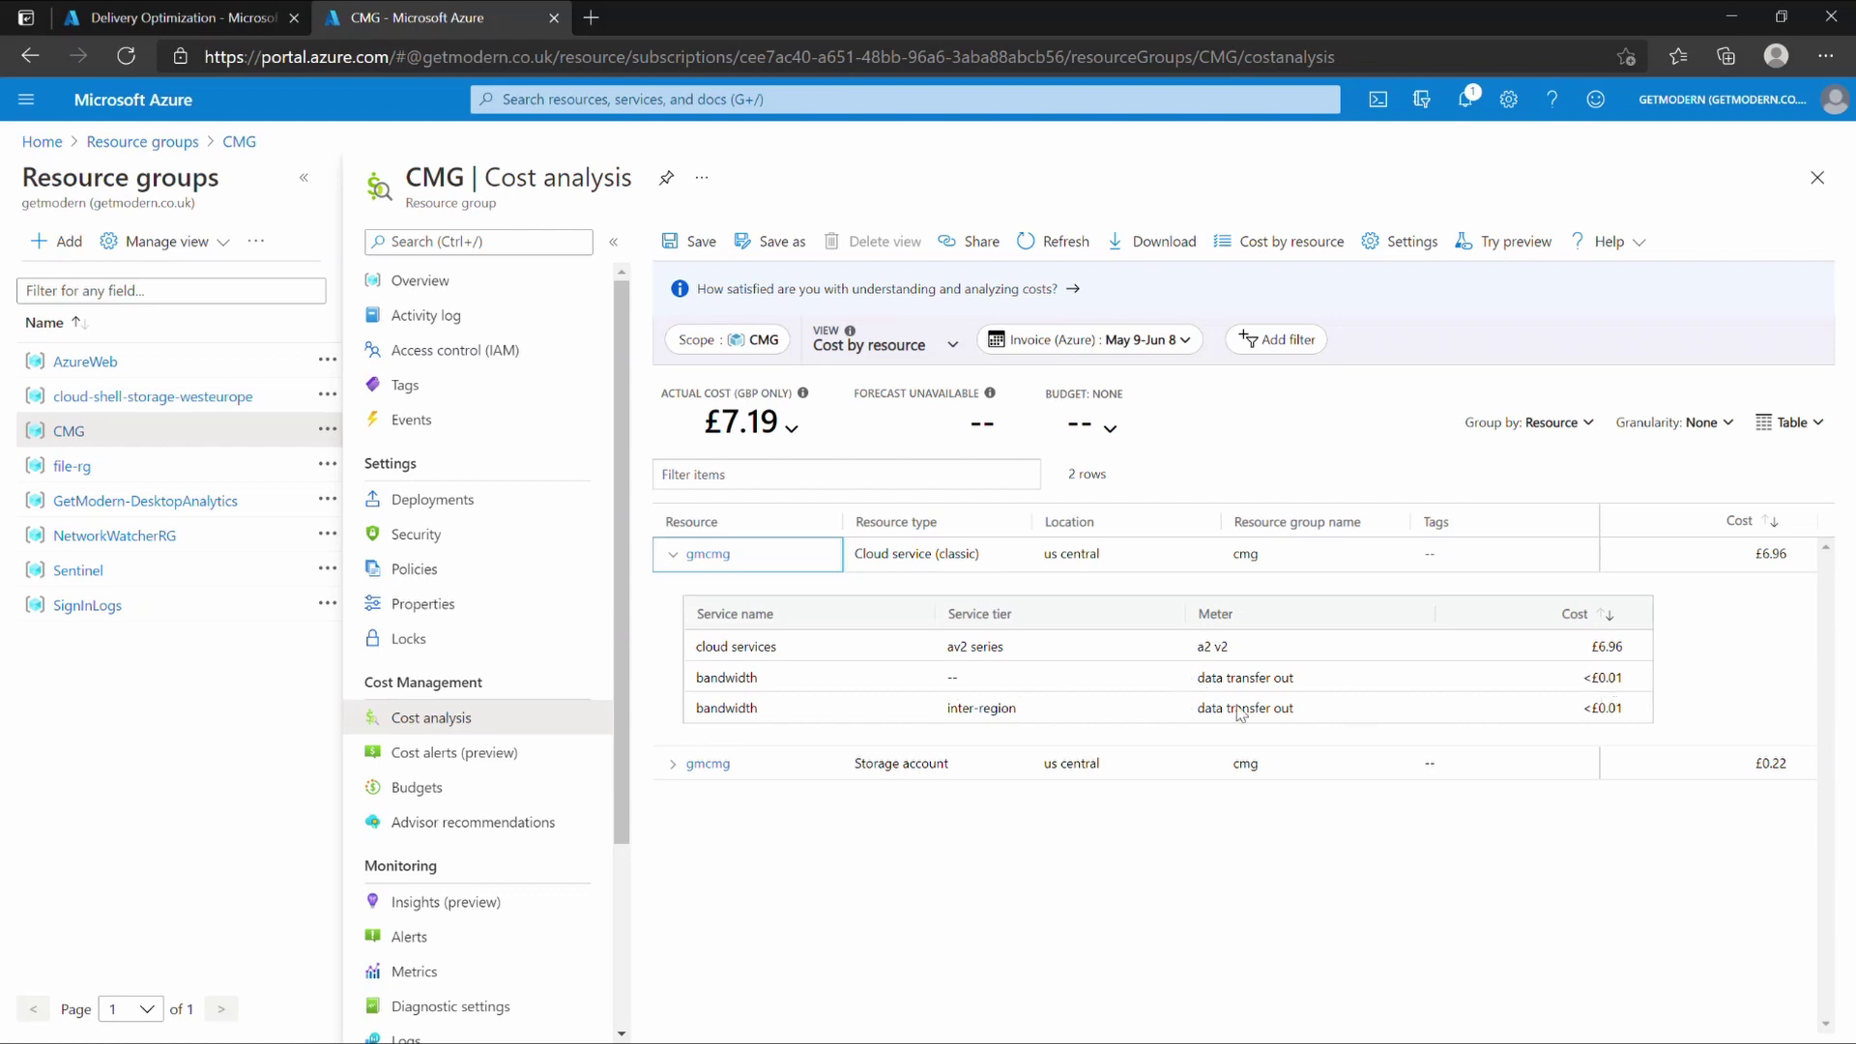
Expand the gmcmg storage account's £0.22 into its storage and bandwidth meters
click(674, 765)
scroll(991, 836, down, 1)
scroll(991, 837, down, 2)
scroll(991, 837, up, 1)
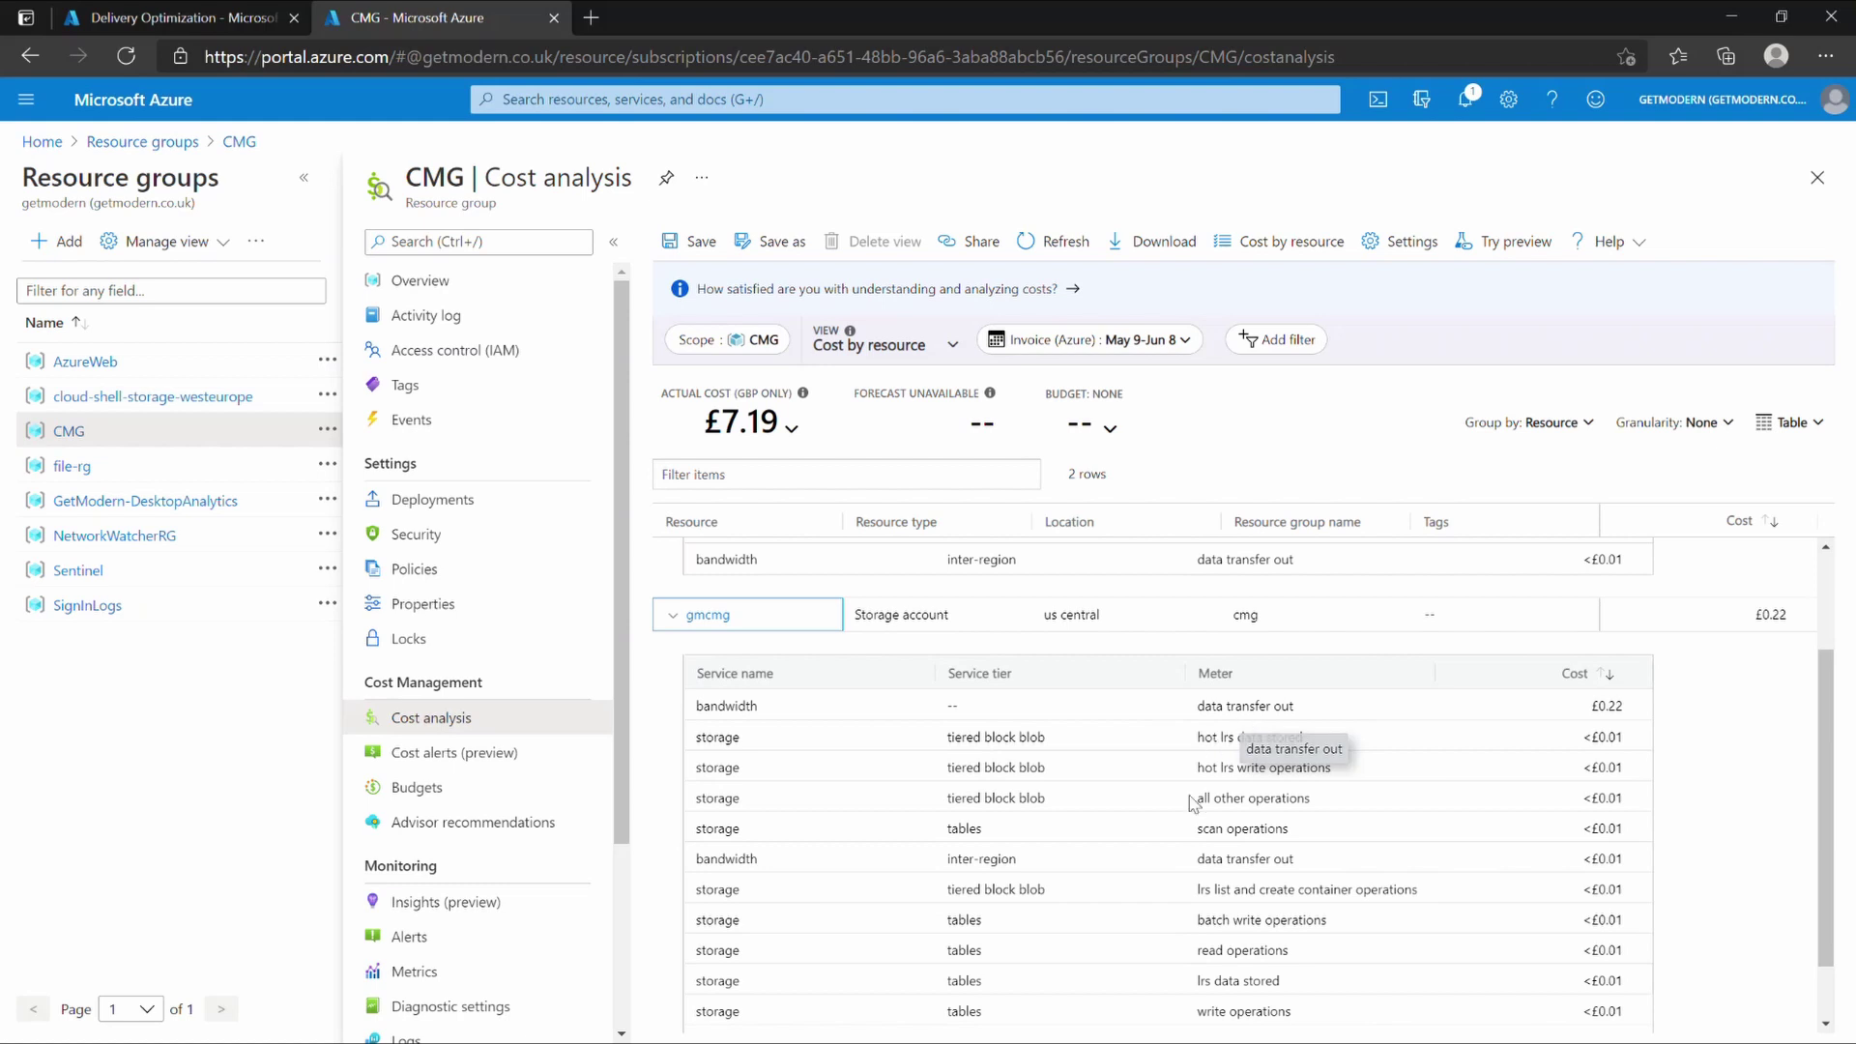
scroll(1175, 824, down, 1)
scroll(1352, 844, up, 3)
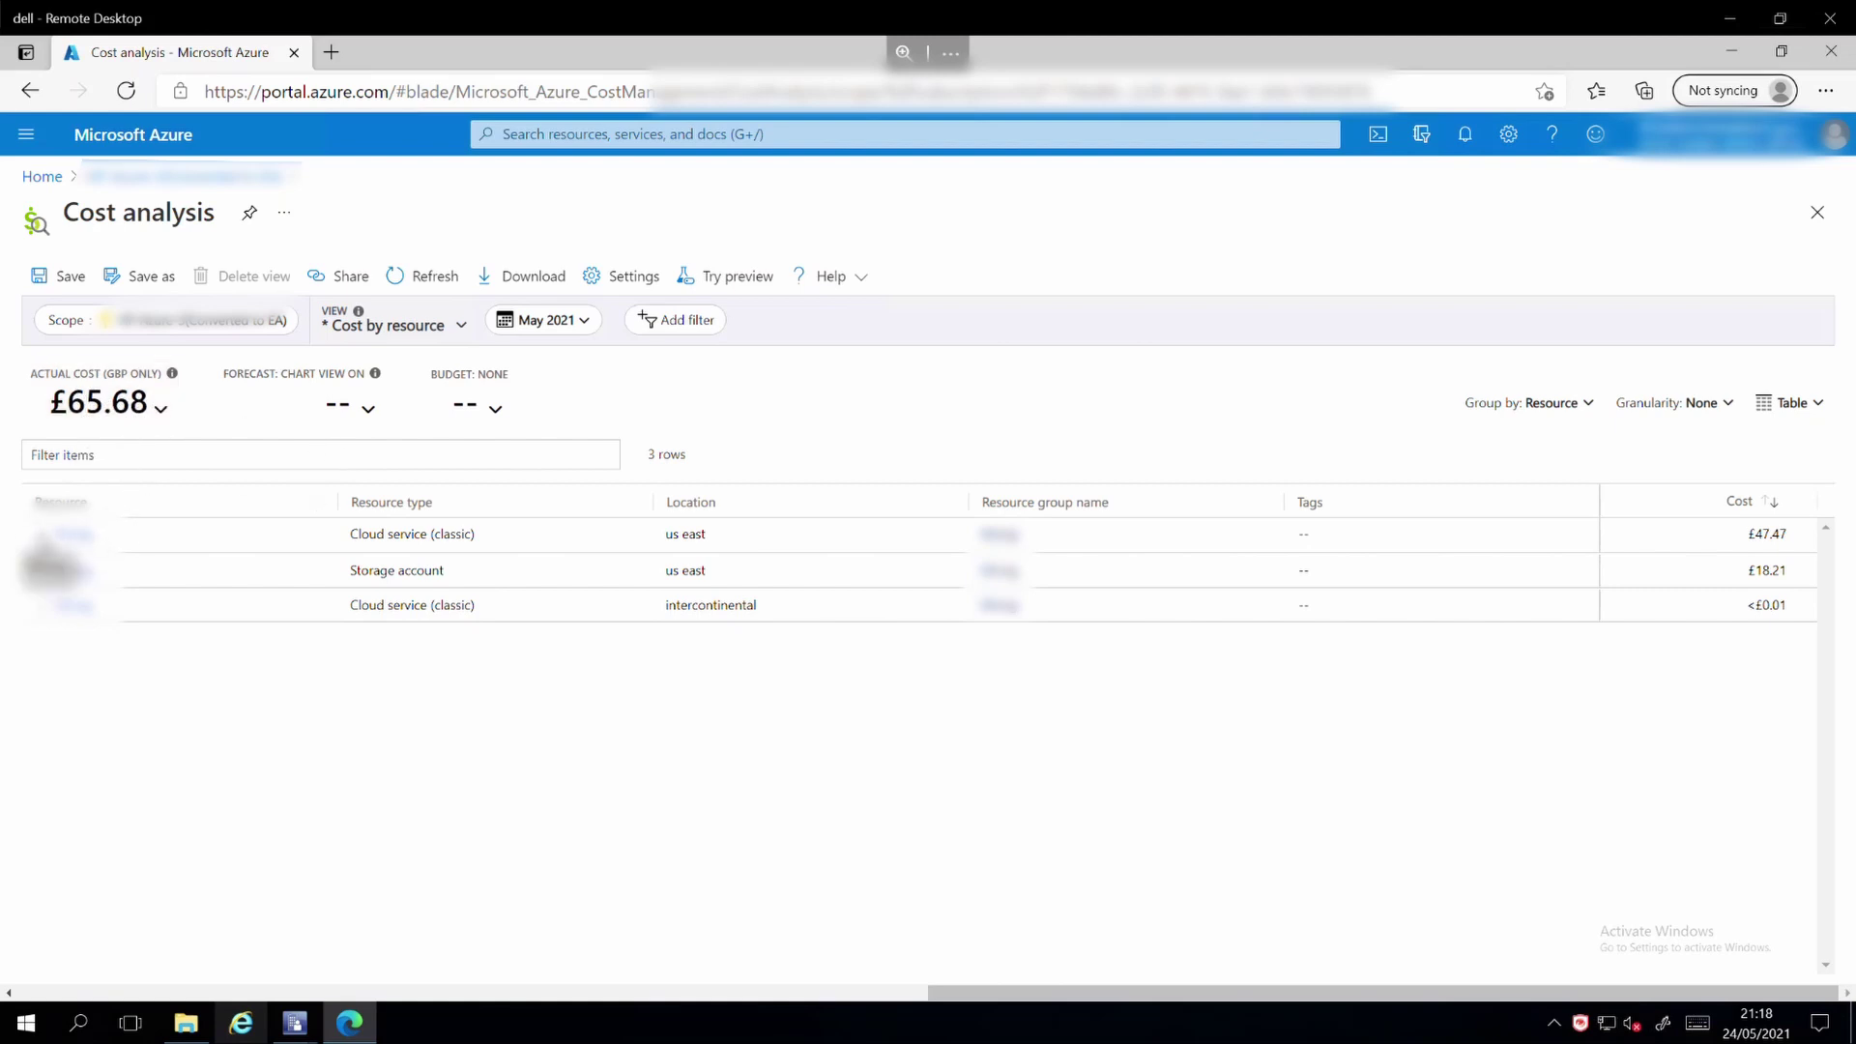
Expand the us east cloud service and the £18.21 storage account rows into meters
click(38, 535)
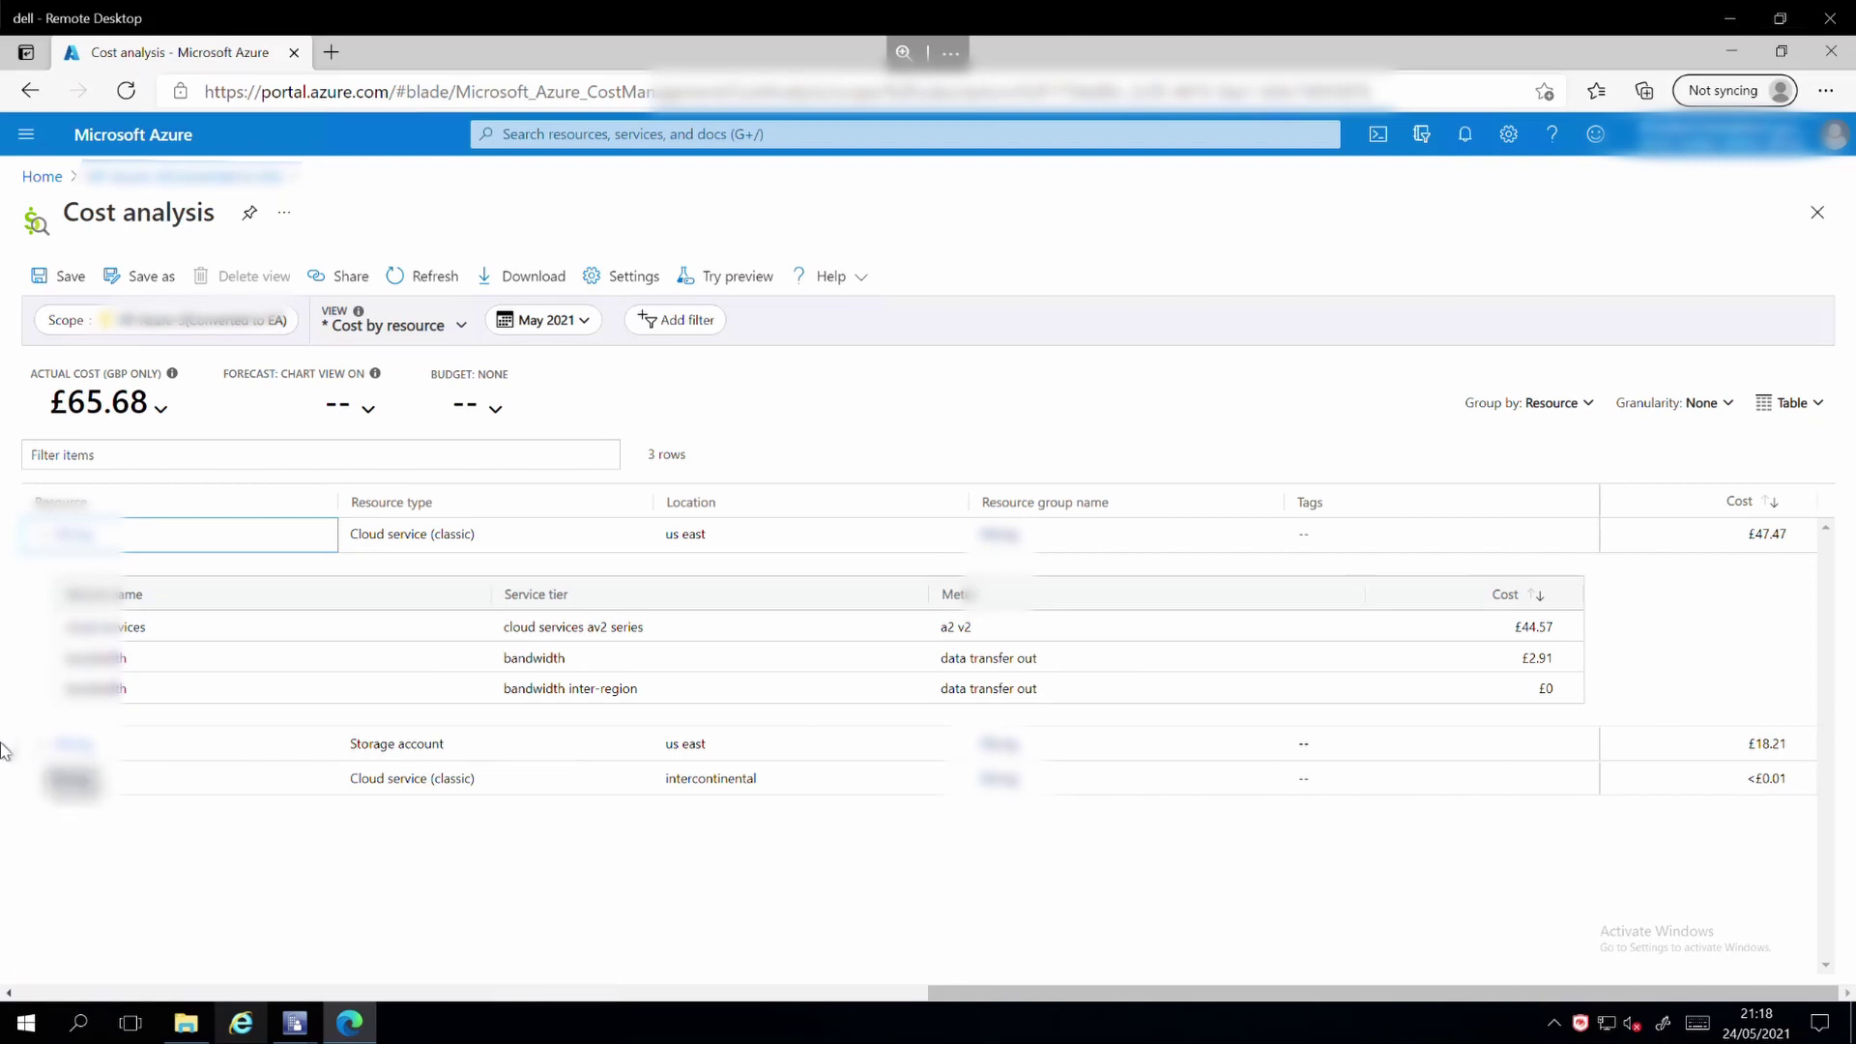
click(43, 753)
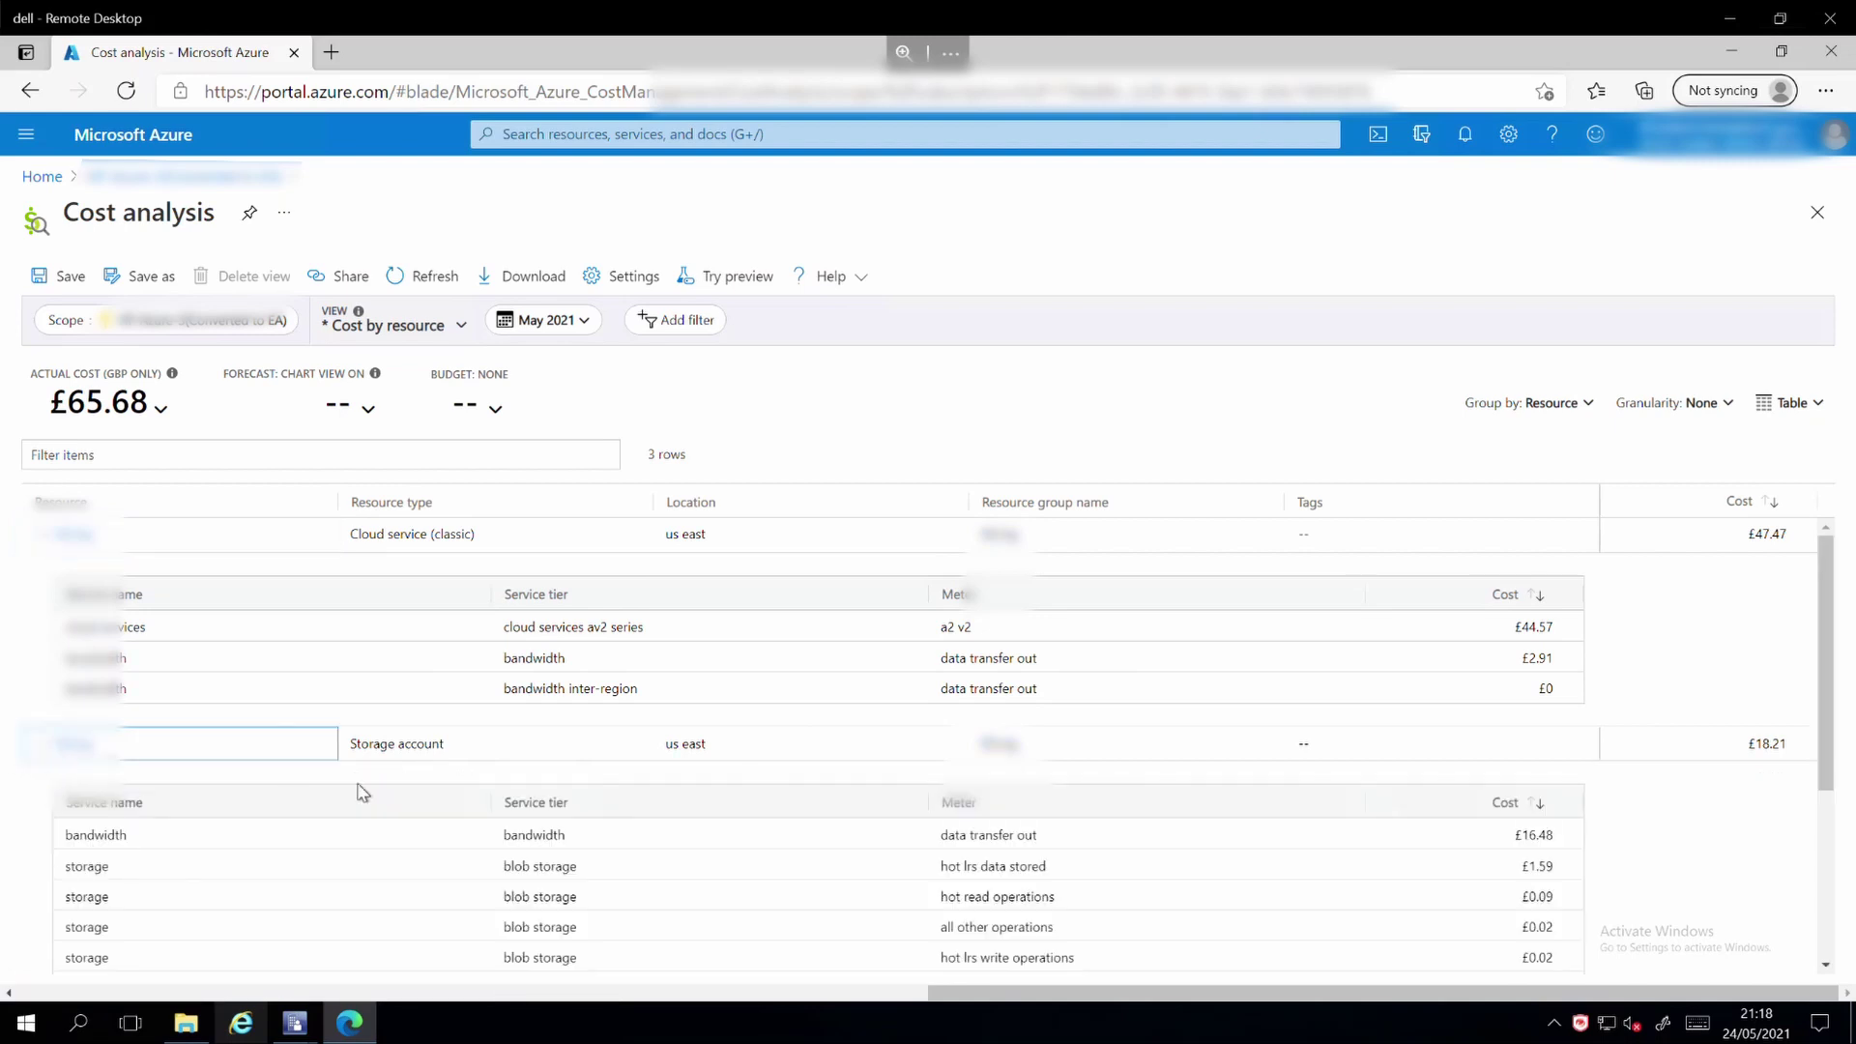
scroll(430, 813, down, 2)
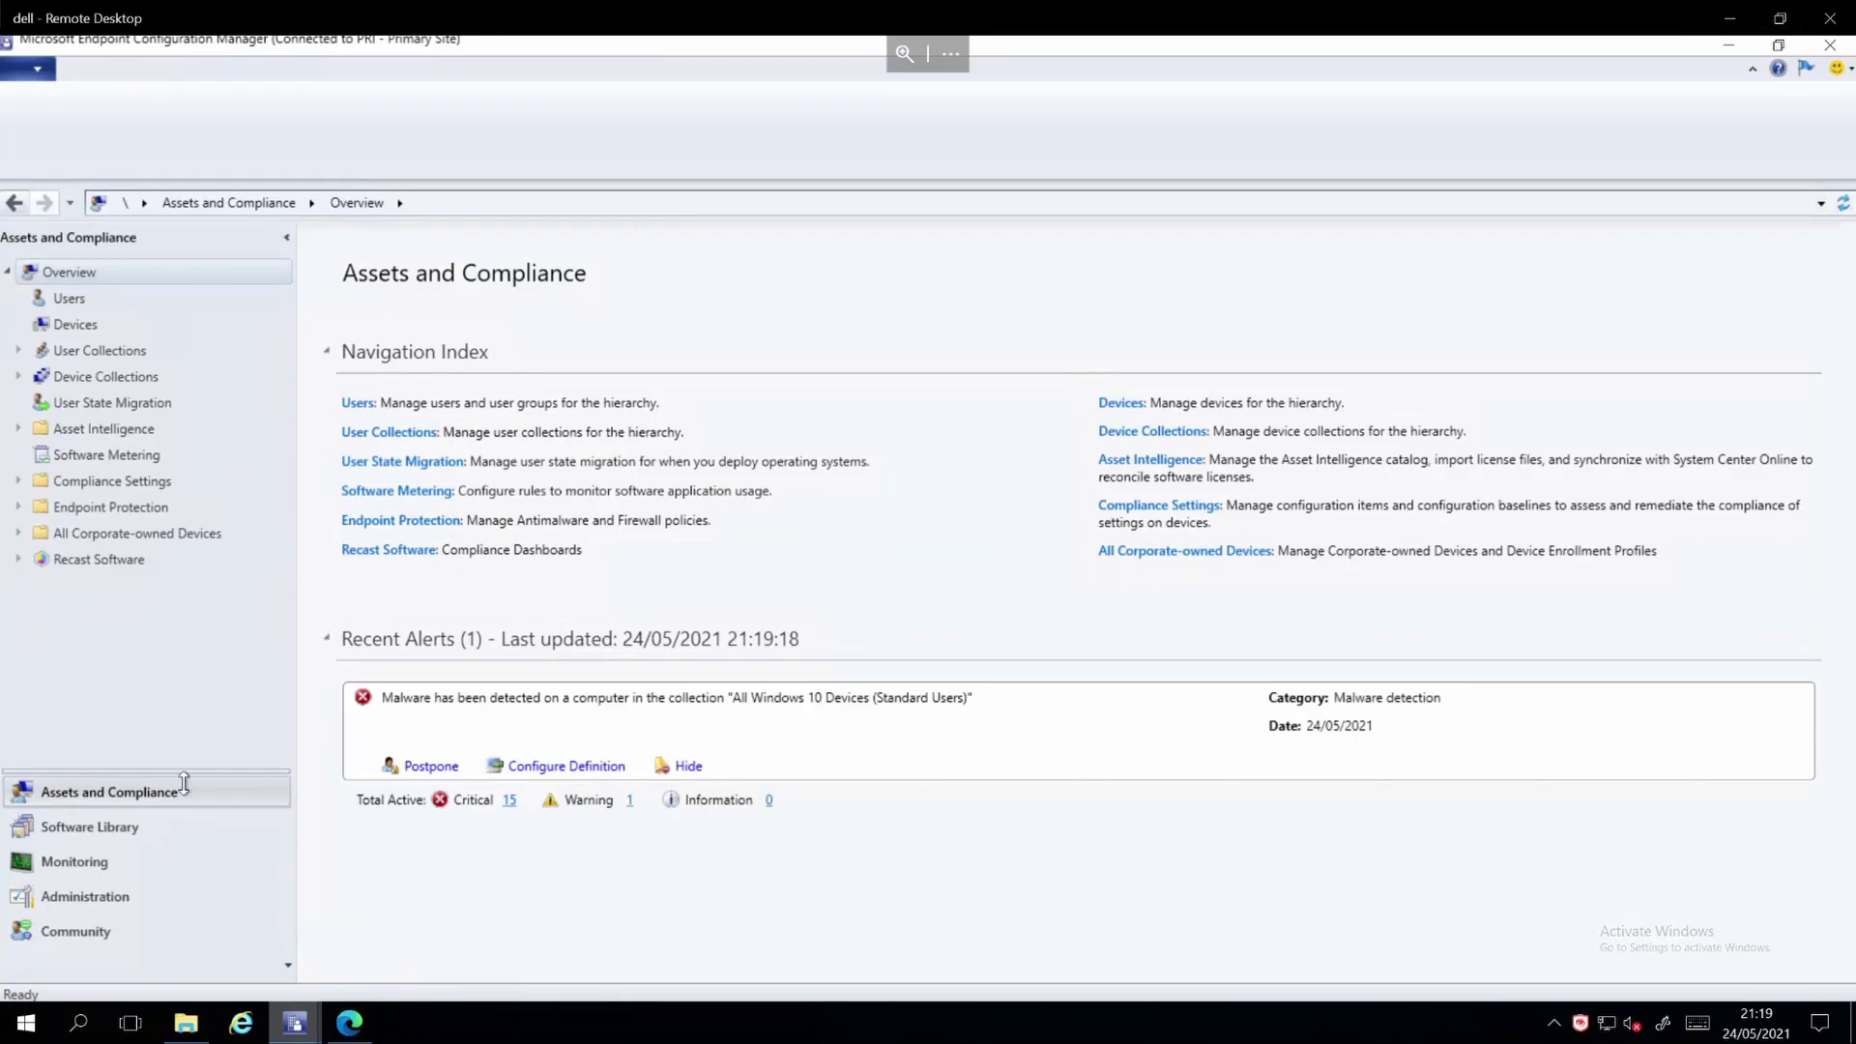
Show the Cloud Management dashboard from the Monitoring workspace in Configuration Manager
click(198, 861)
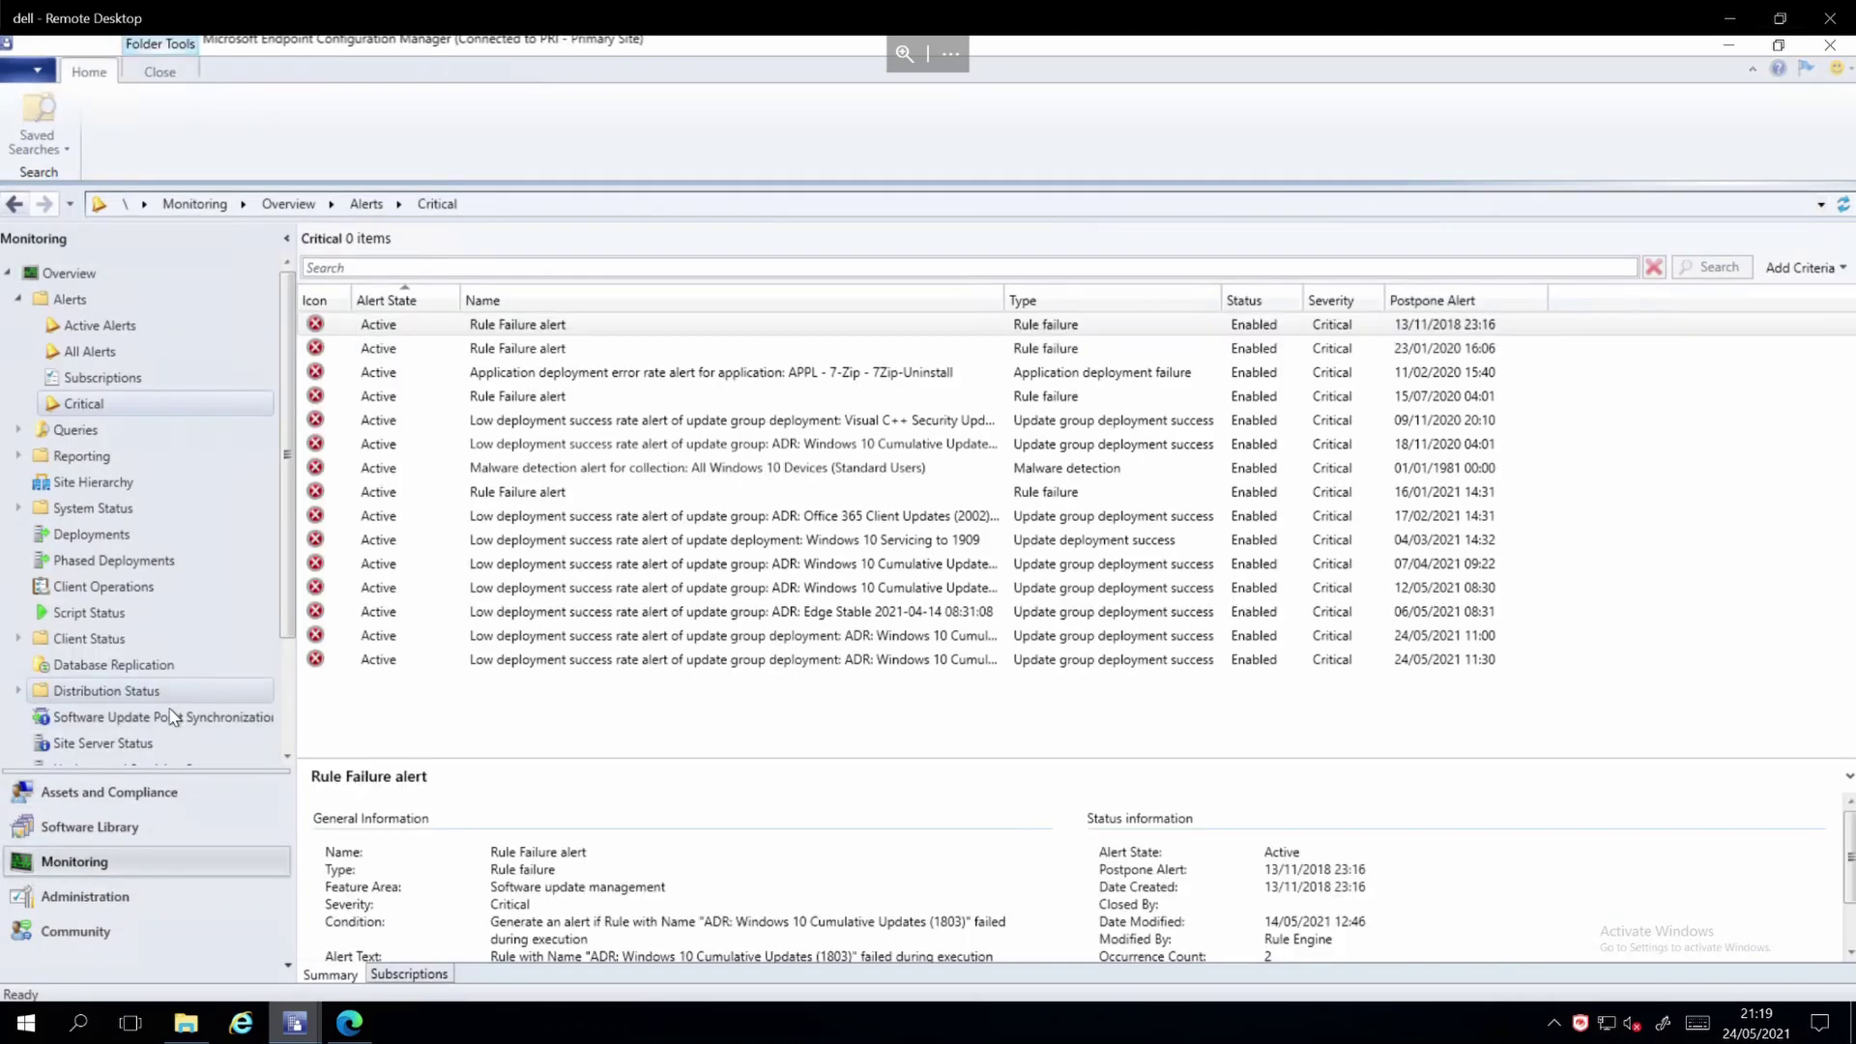
scroll(145, 734, down, 2)
click(135, 752)
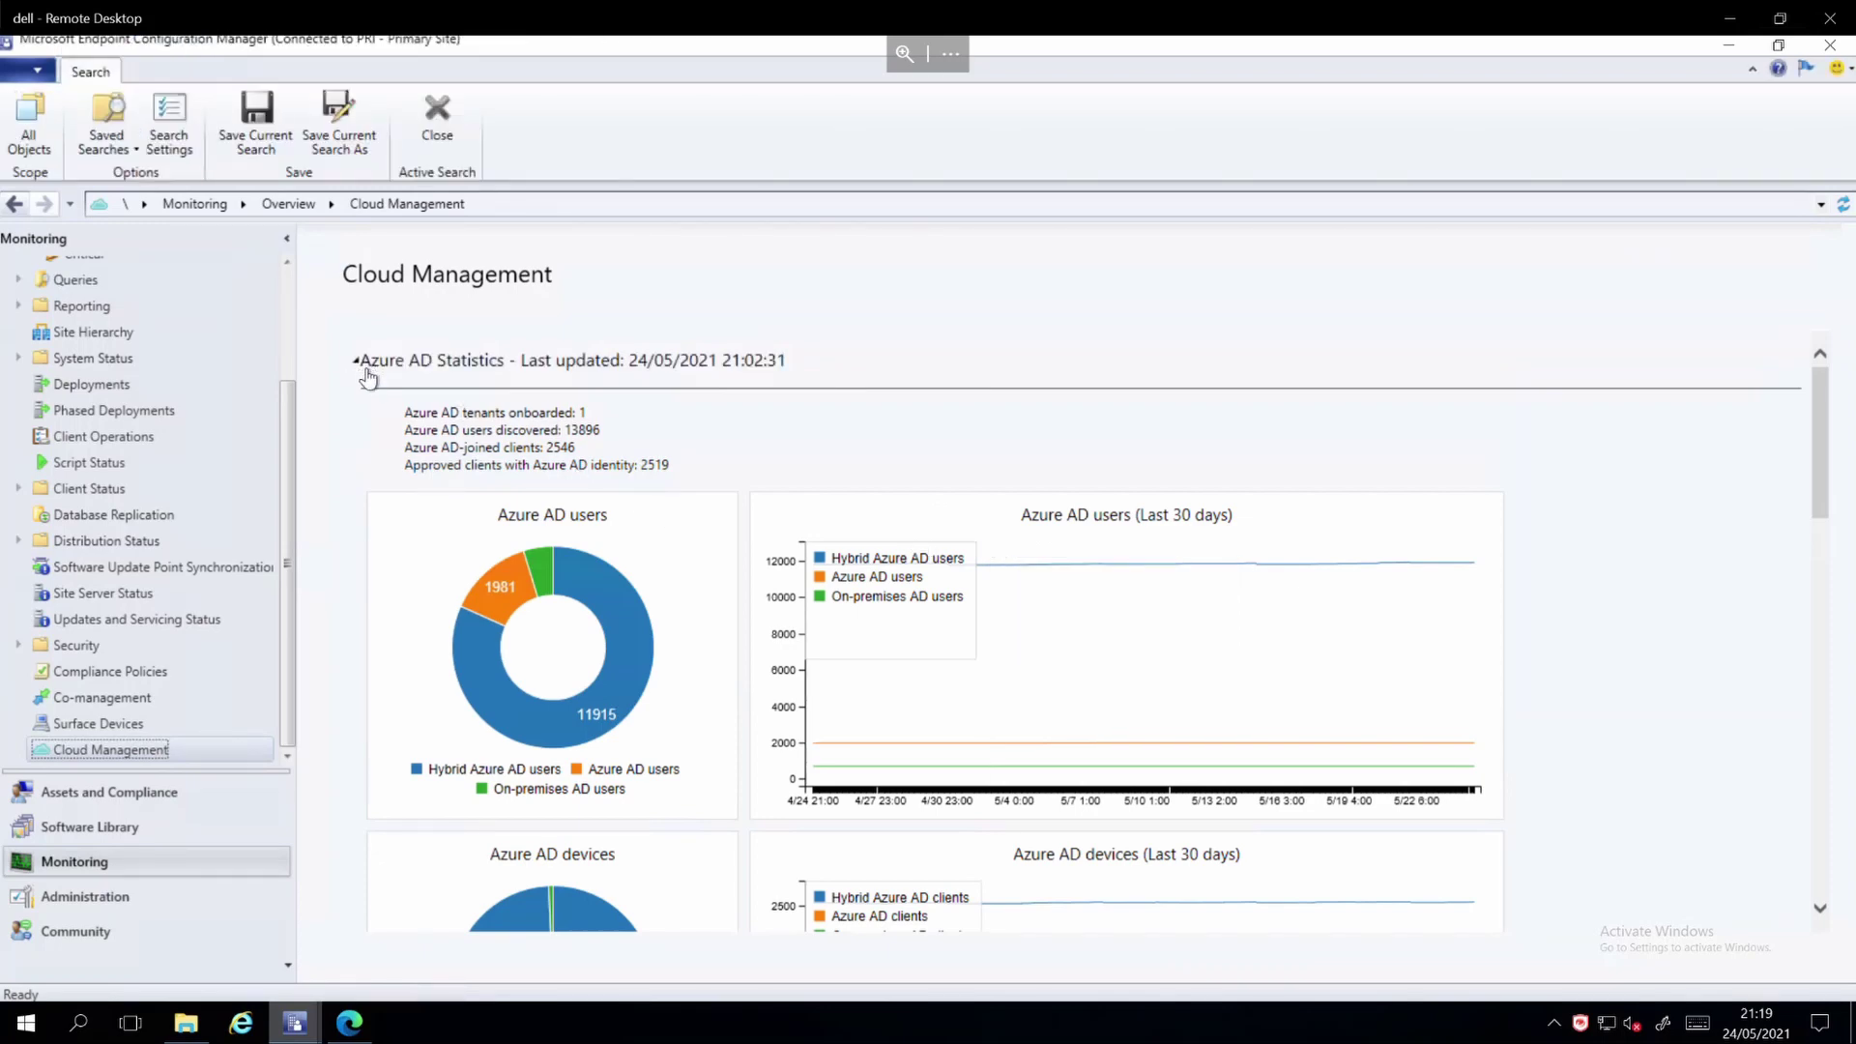
Collapse Azure AD Statistics to reveal the CMG online-client charts (16 via CMG, 255 via intranet MP)
click(354, 365)
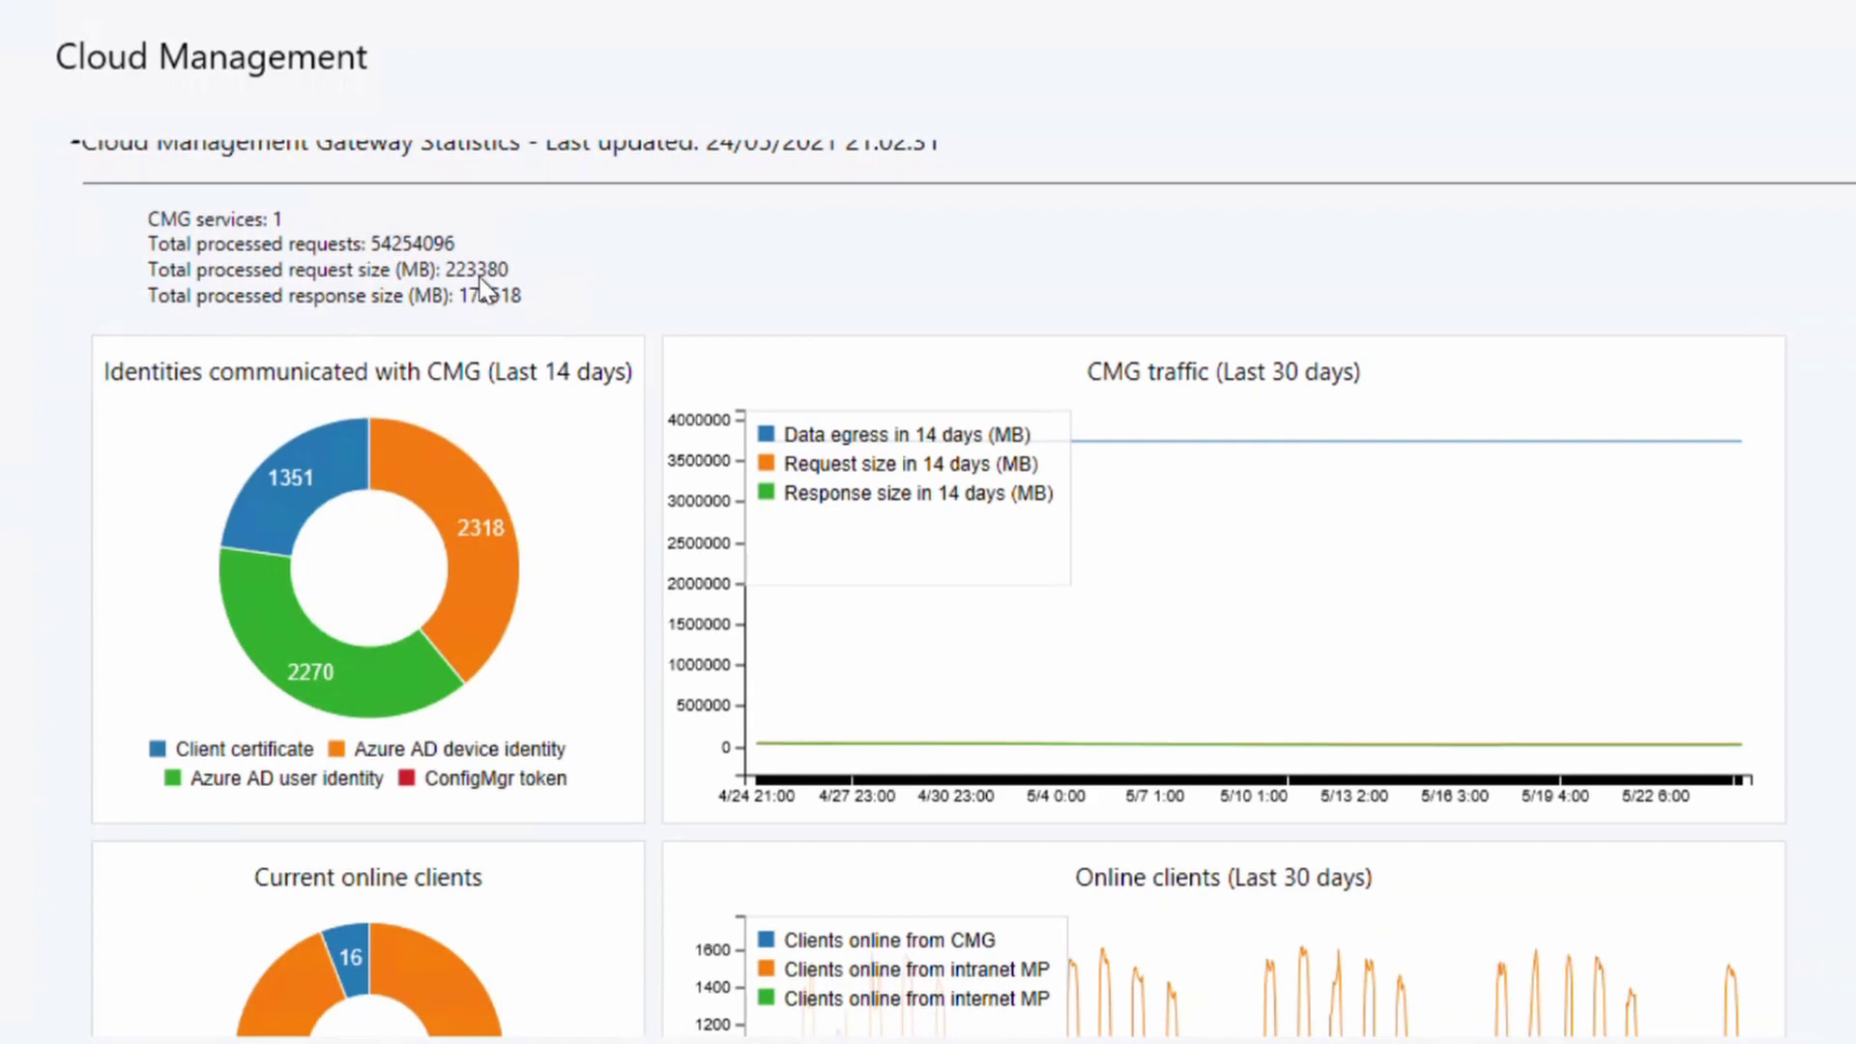
mouse_move(460, 433)
scroll(131, 499, down, 4)
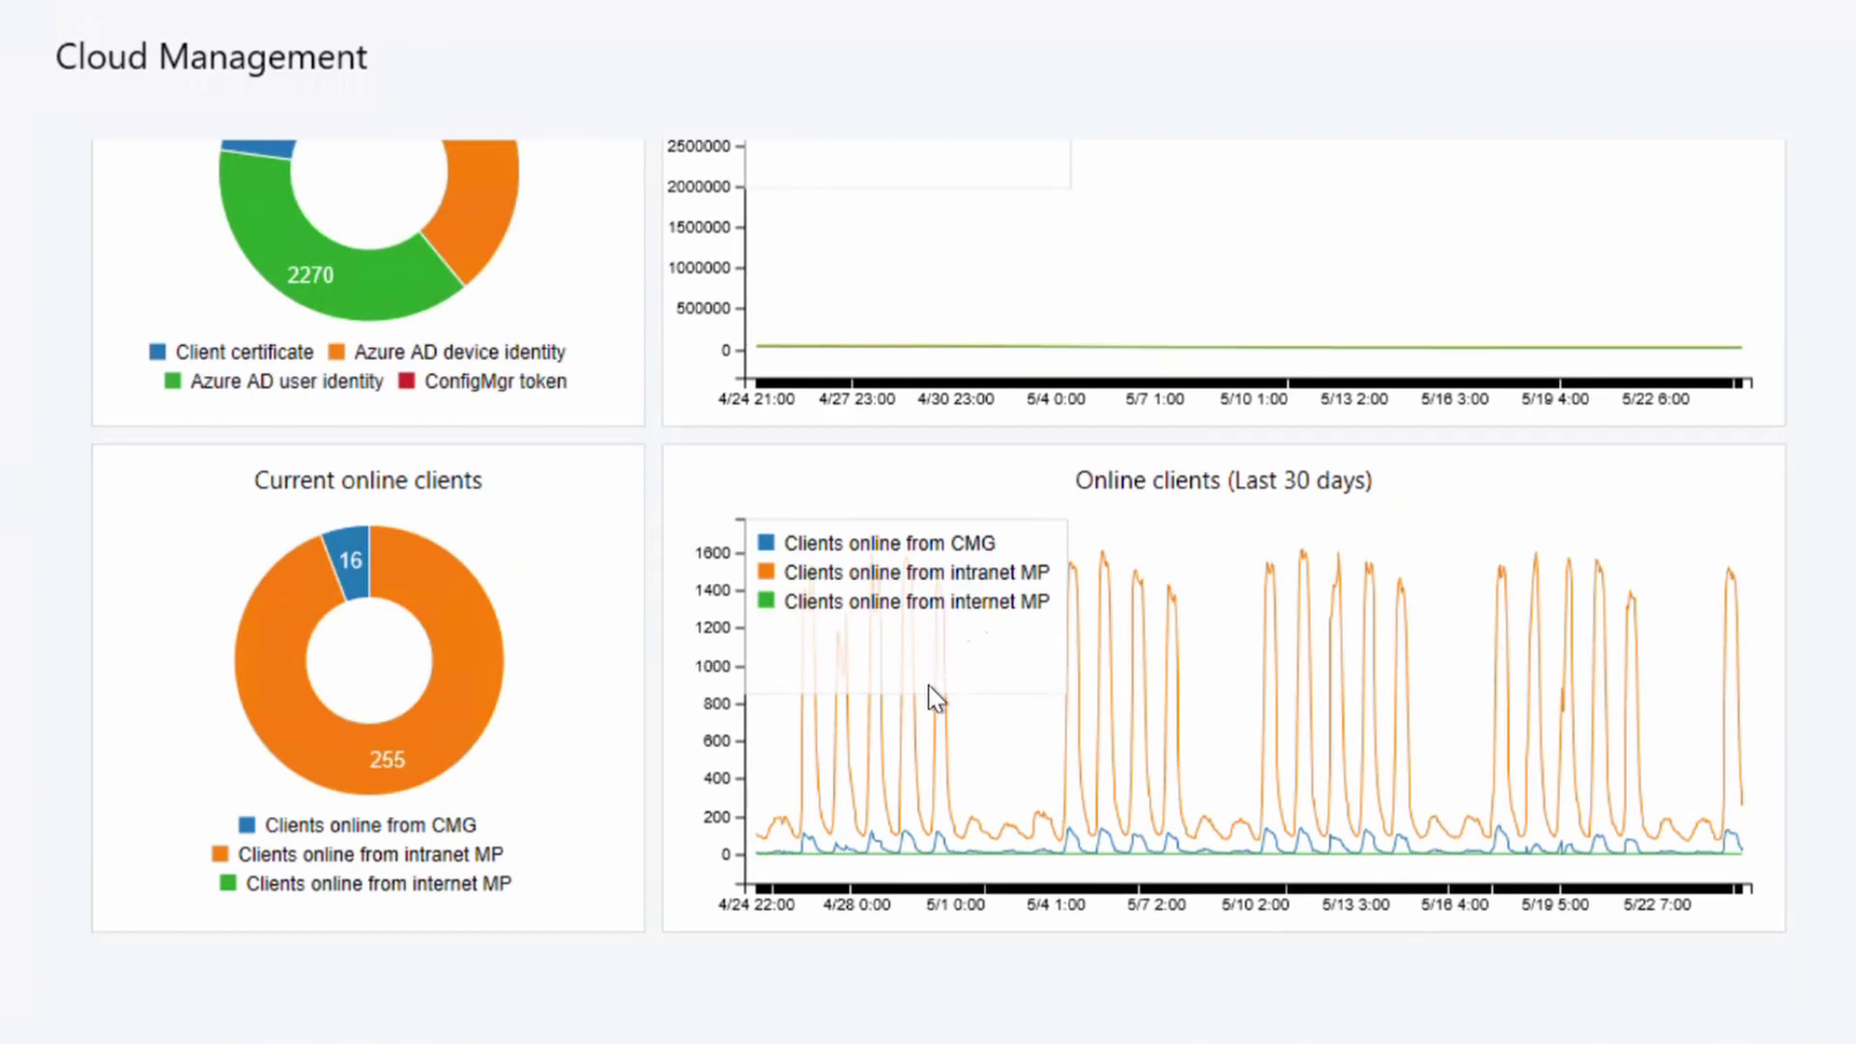
mouse_move(315, 592)
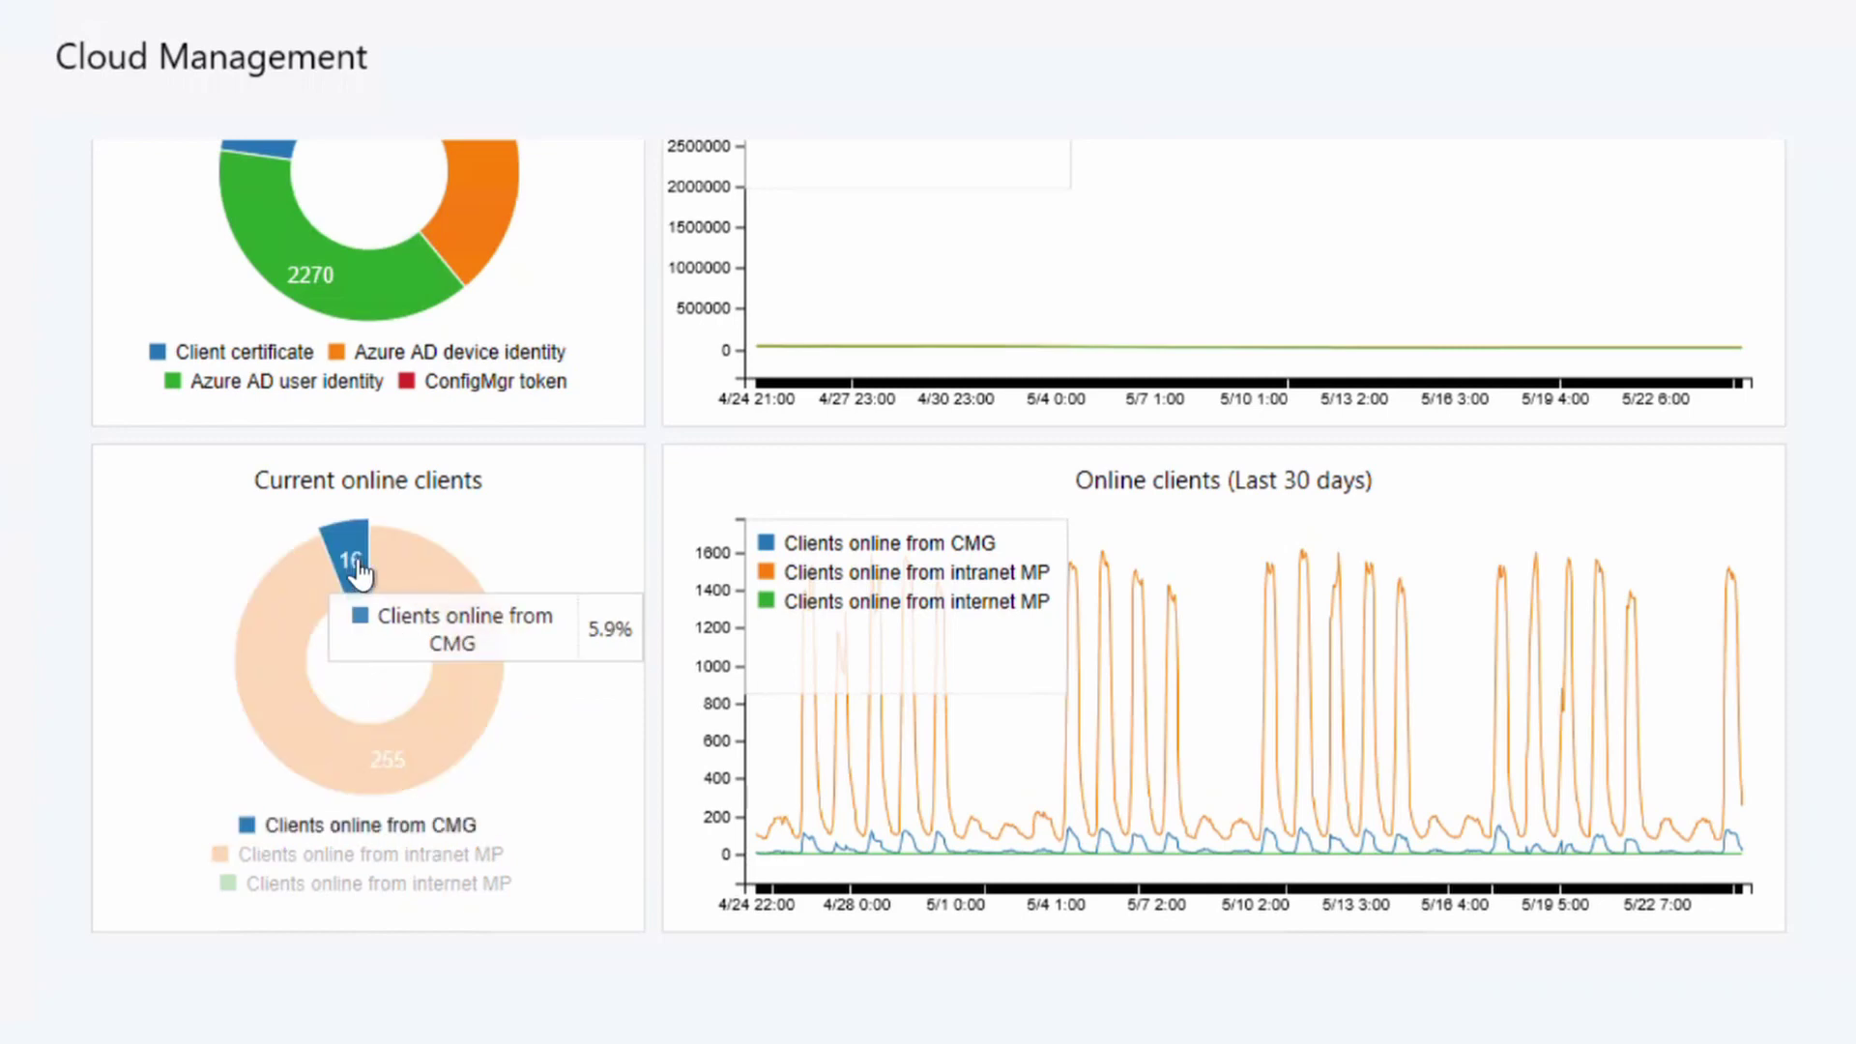